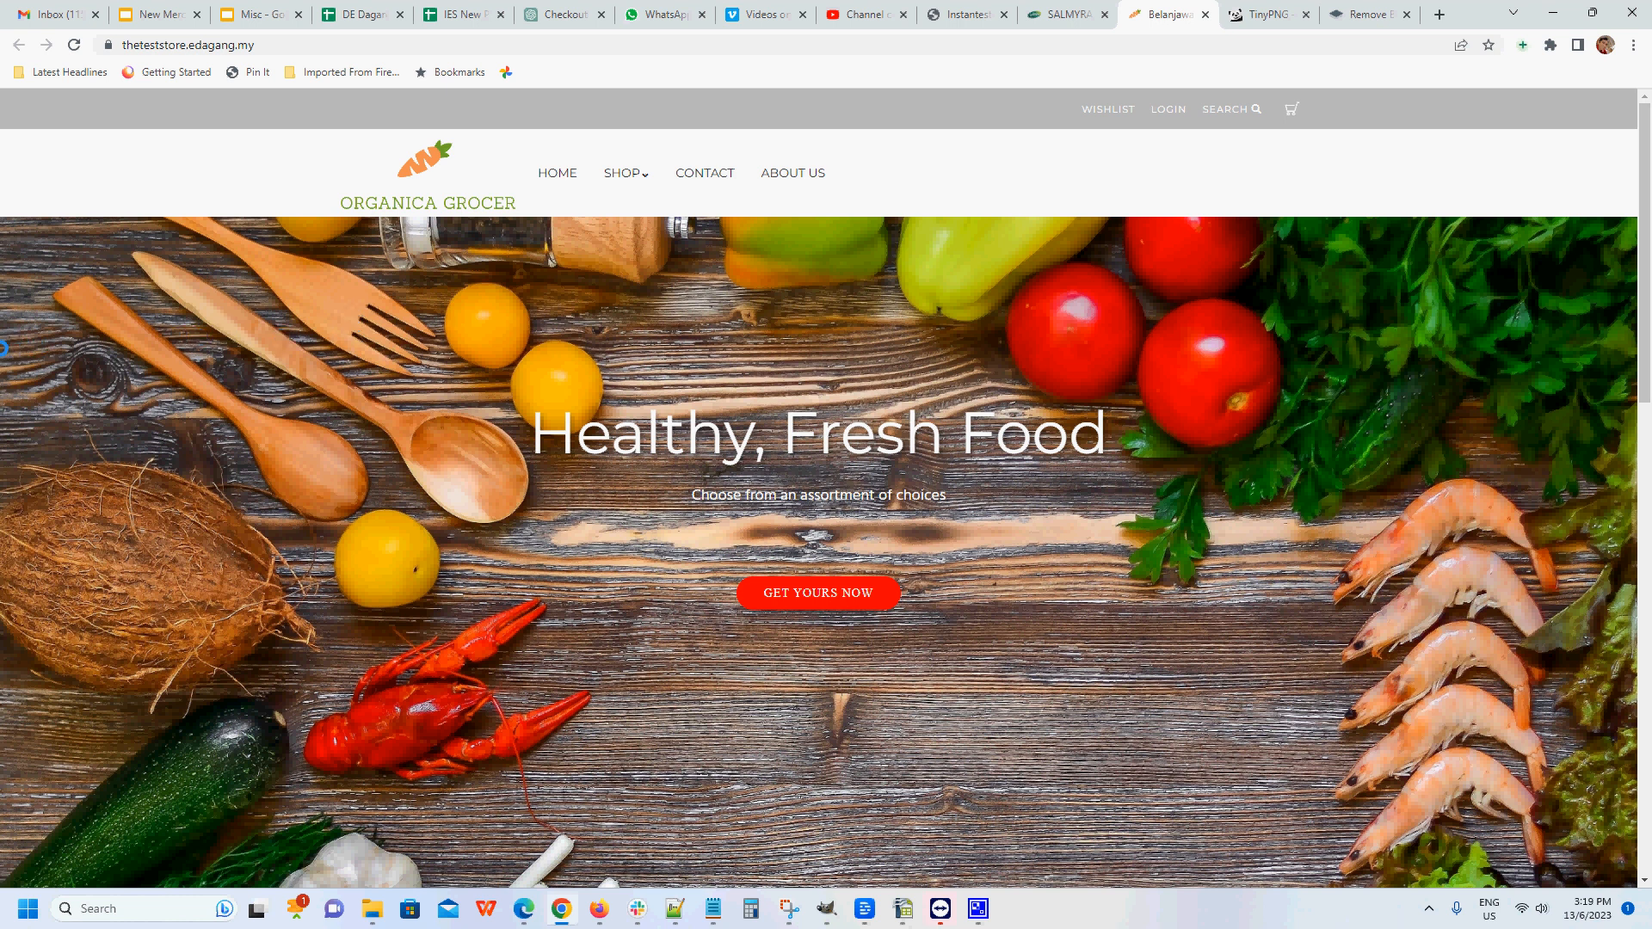
- Inspect the homepage hero banner's code in the developer tools and check the image's rendered size, intrinsic size and file size
scroll(1454, 395, "down", 3)
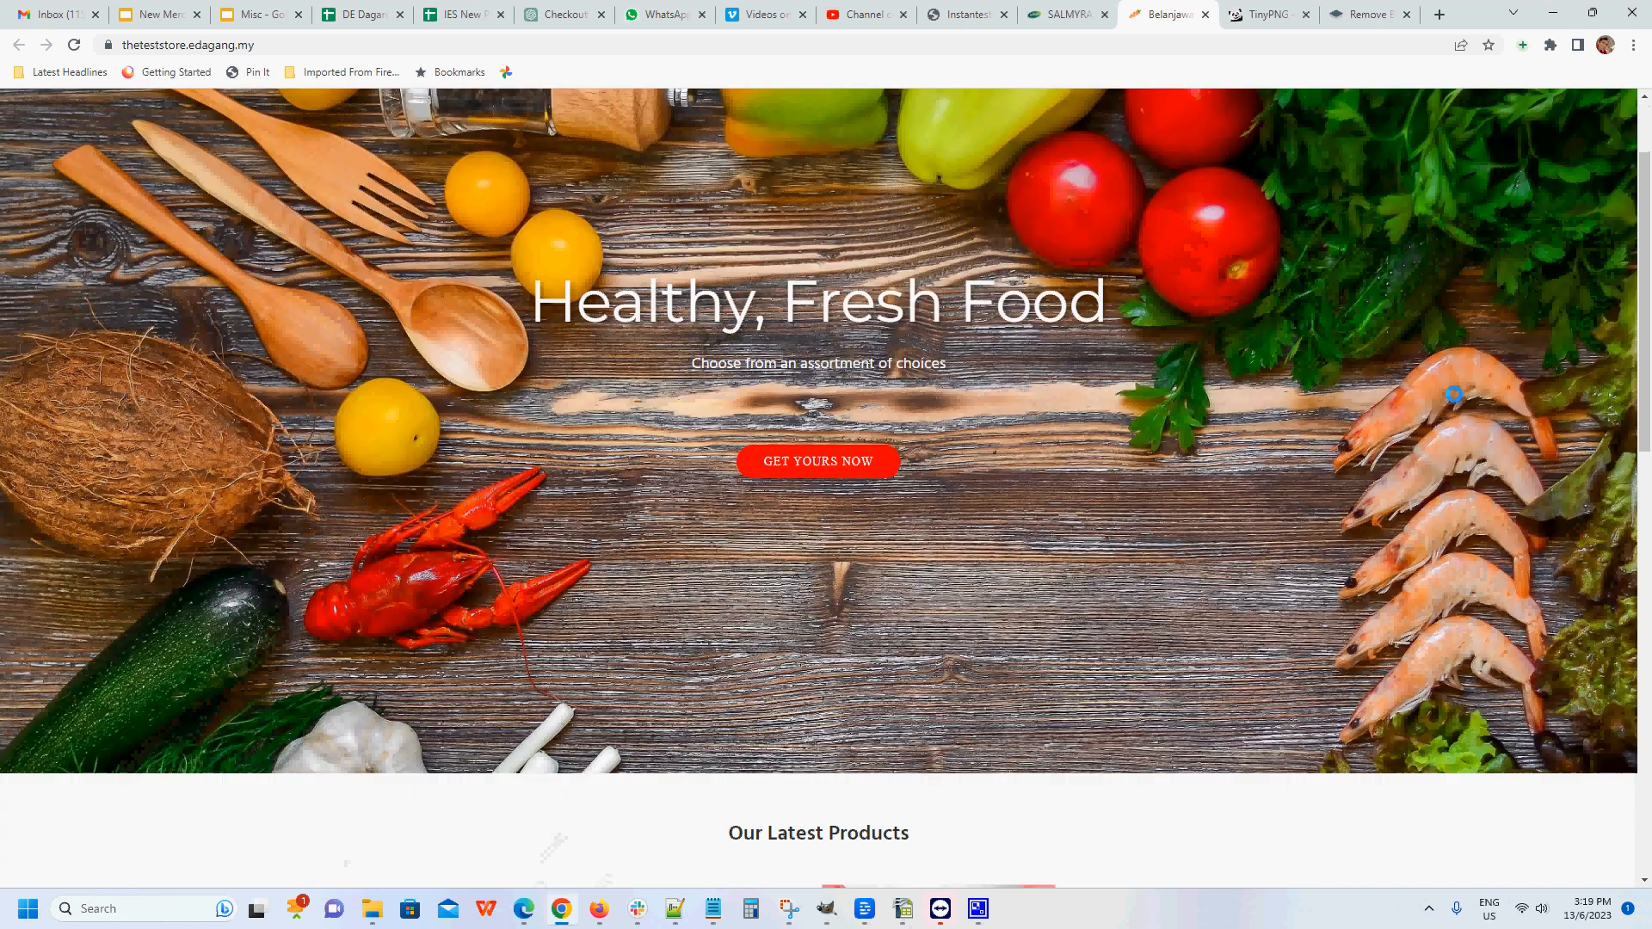
scroll(1466, 395, "up", 3)
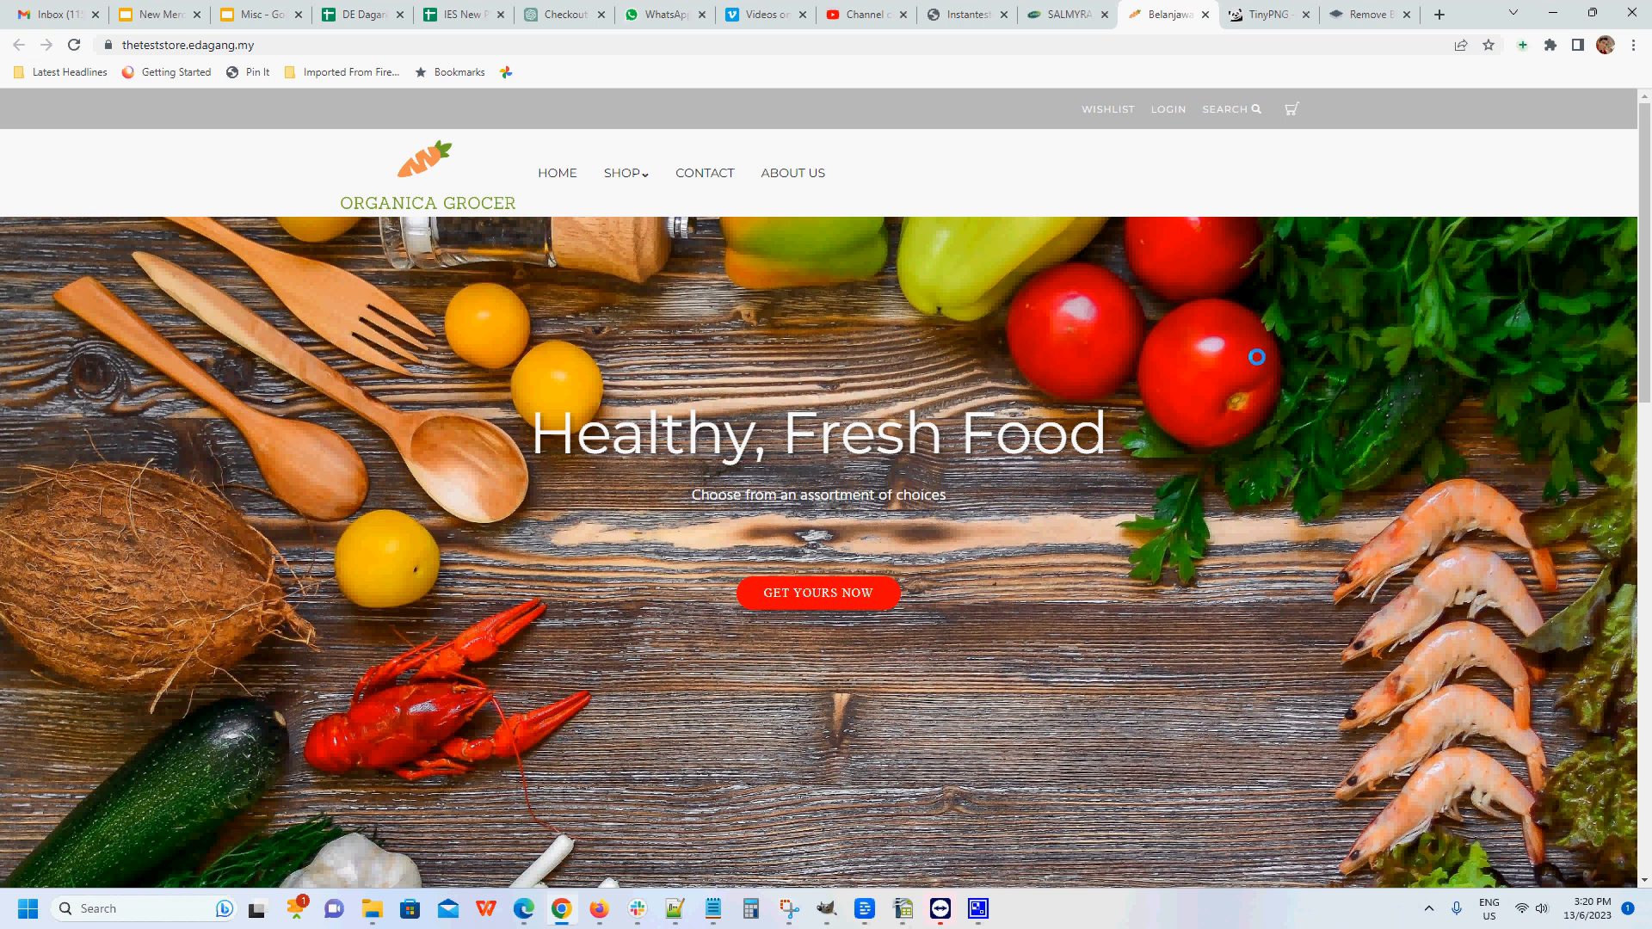
scroll(1252, 359, "down", 1)
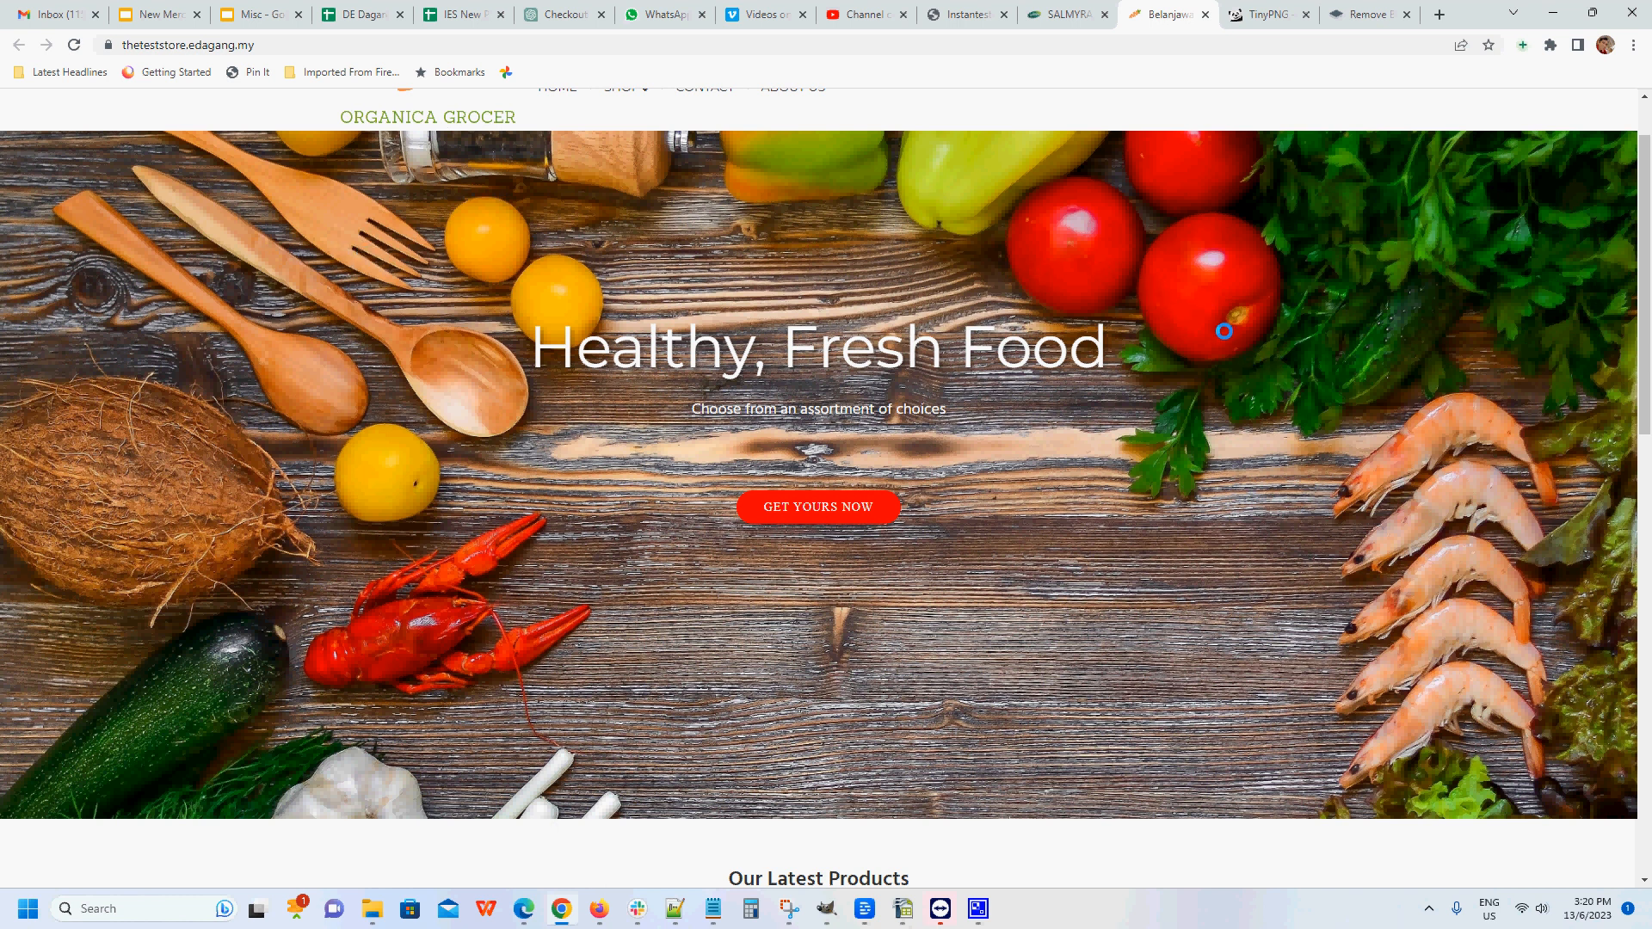
scroll(1218, 338, "up", 1)
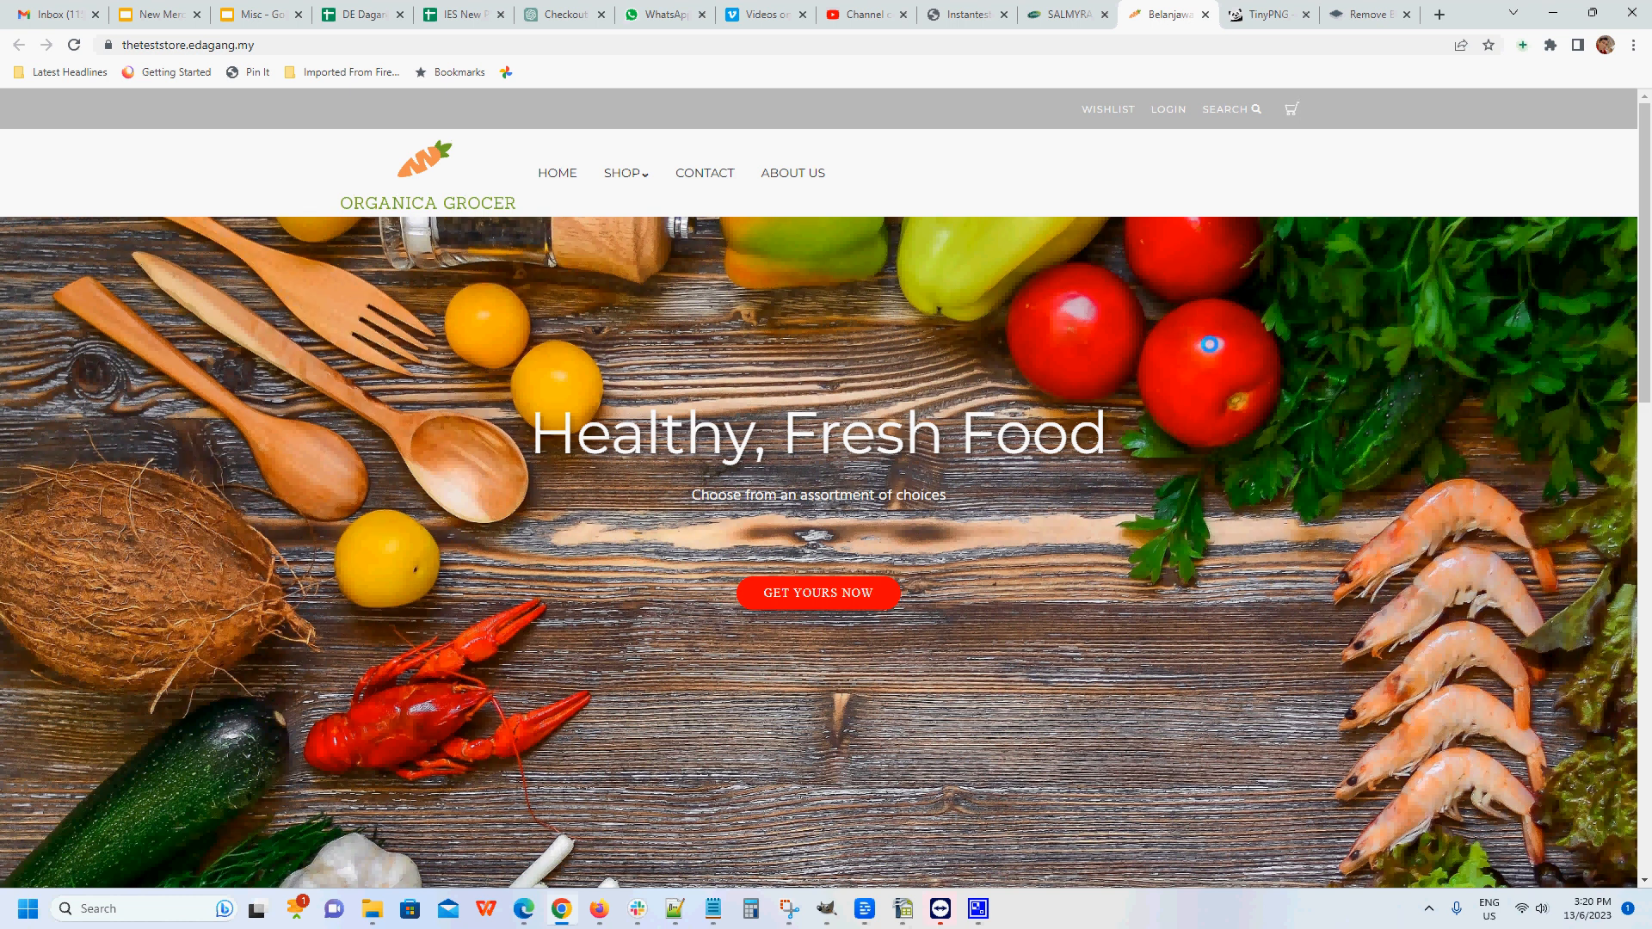
scroll(1208, 345, "down", 1)
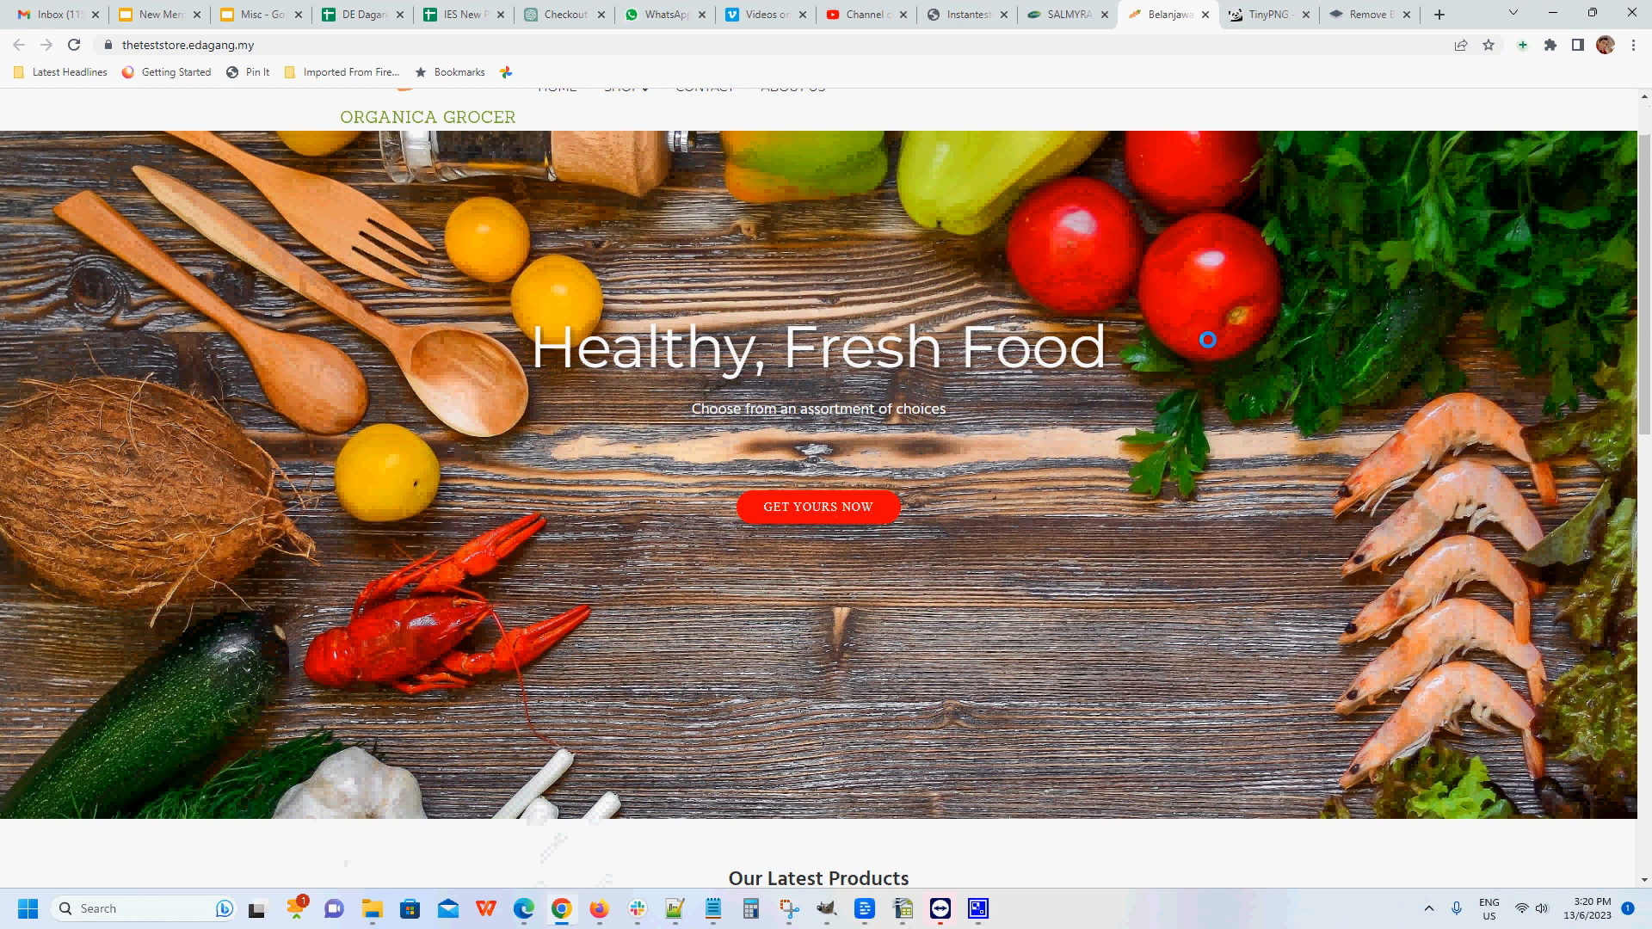
scroll(1207, 344, "up", 1)
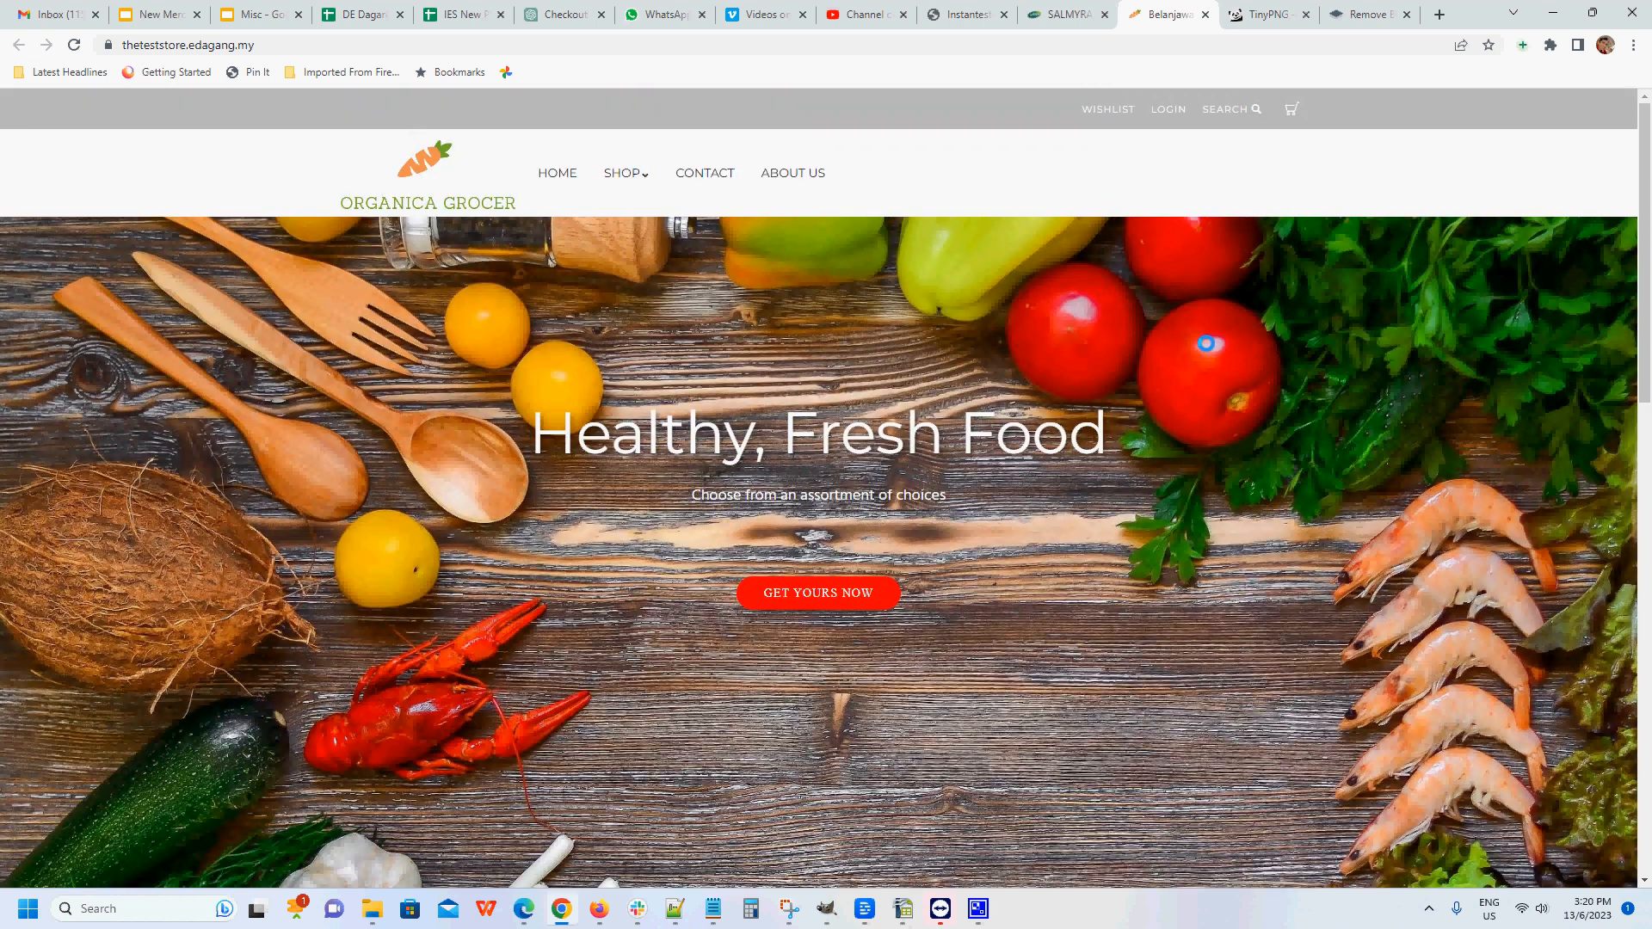
right_click(1159, 334)
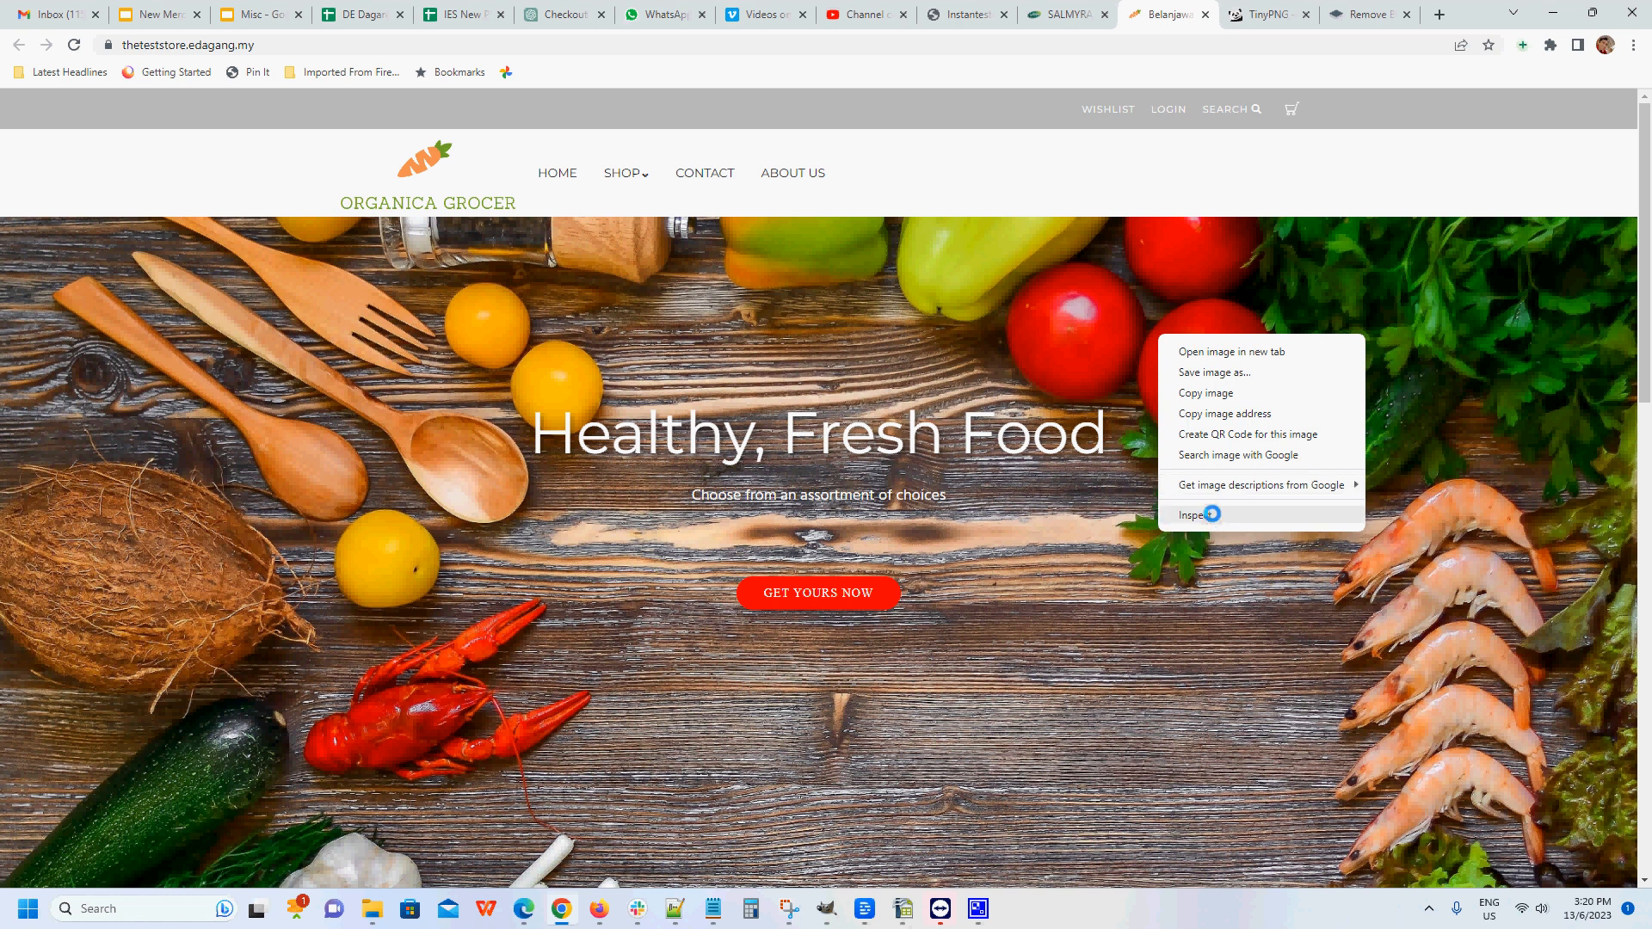
left_click(1211, 514)
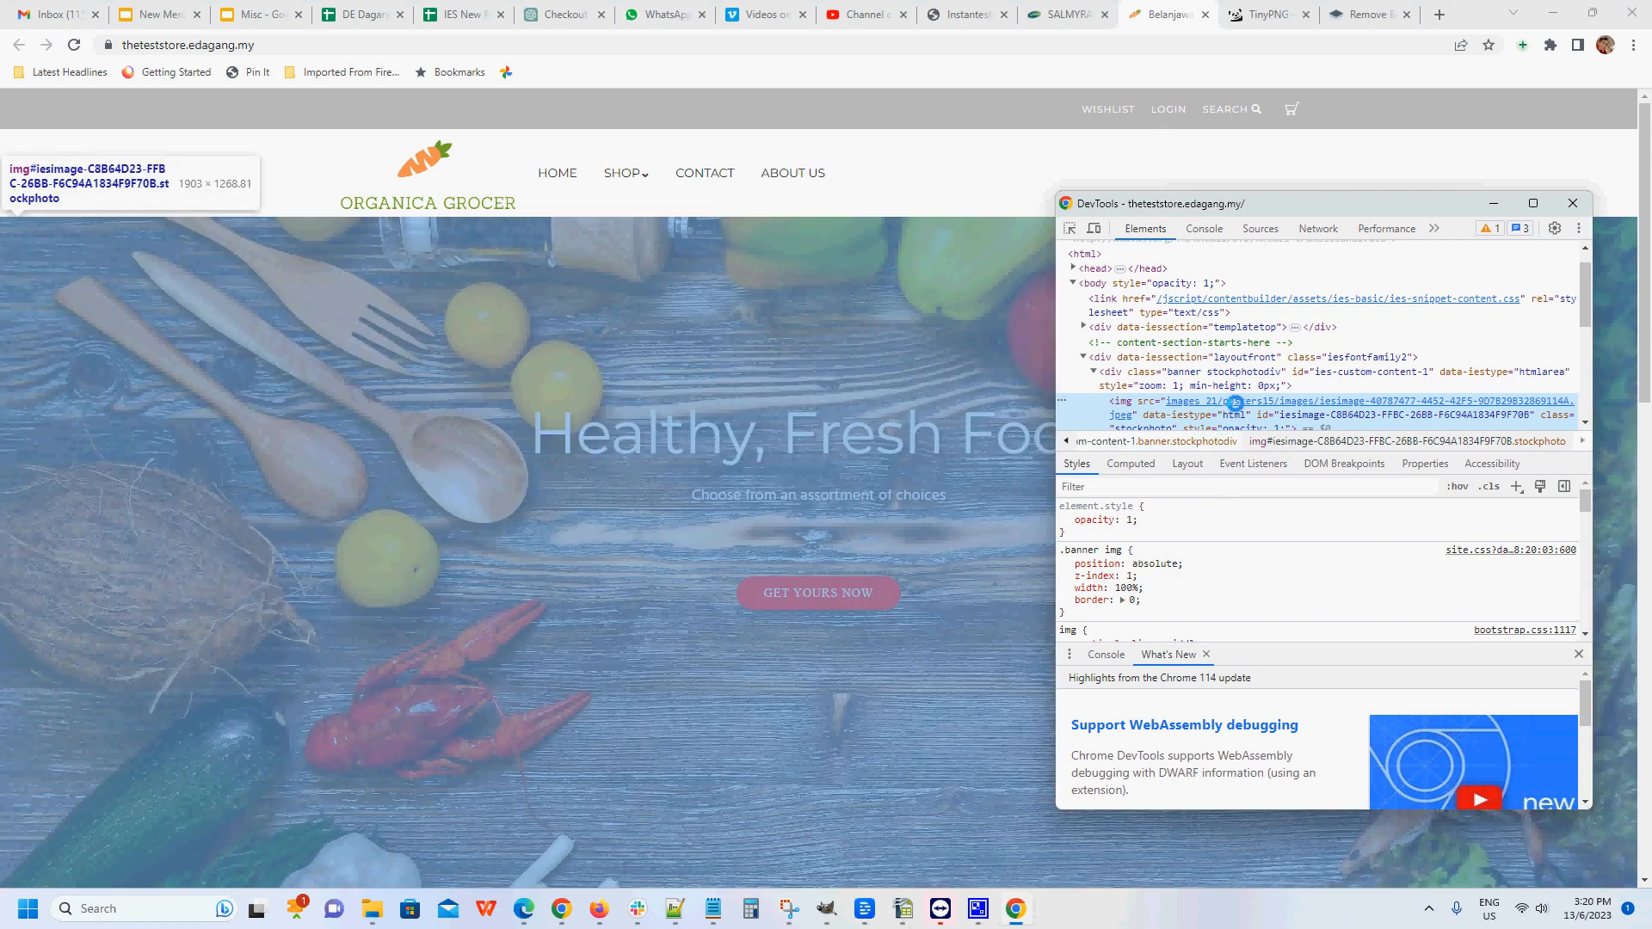
mouse_move(1234, 403)
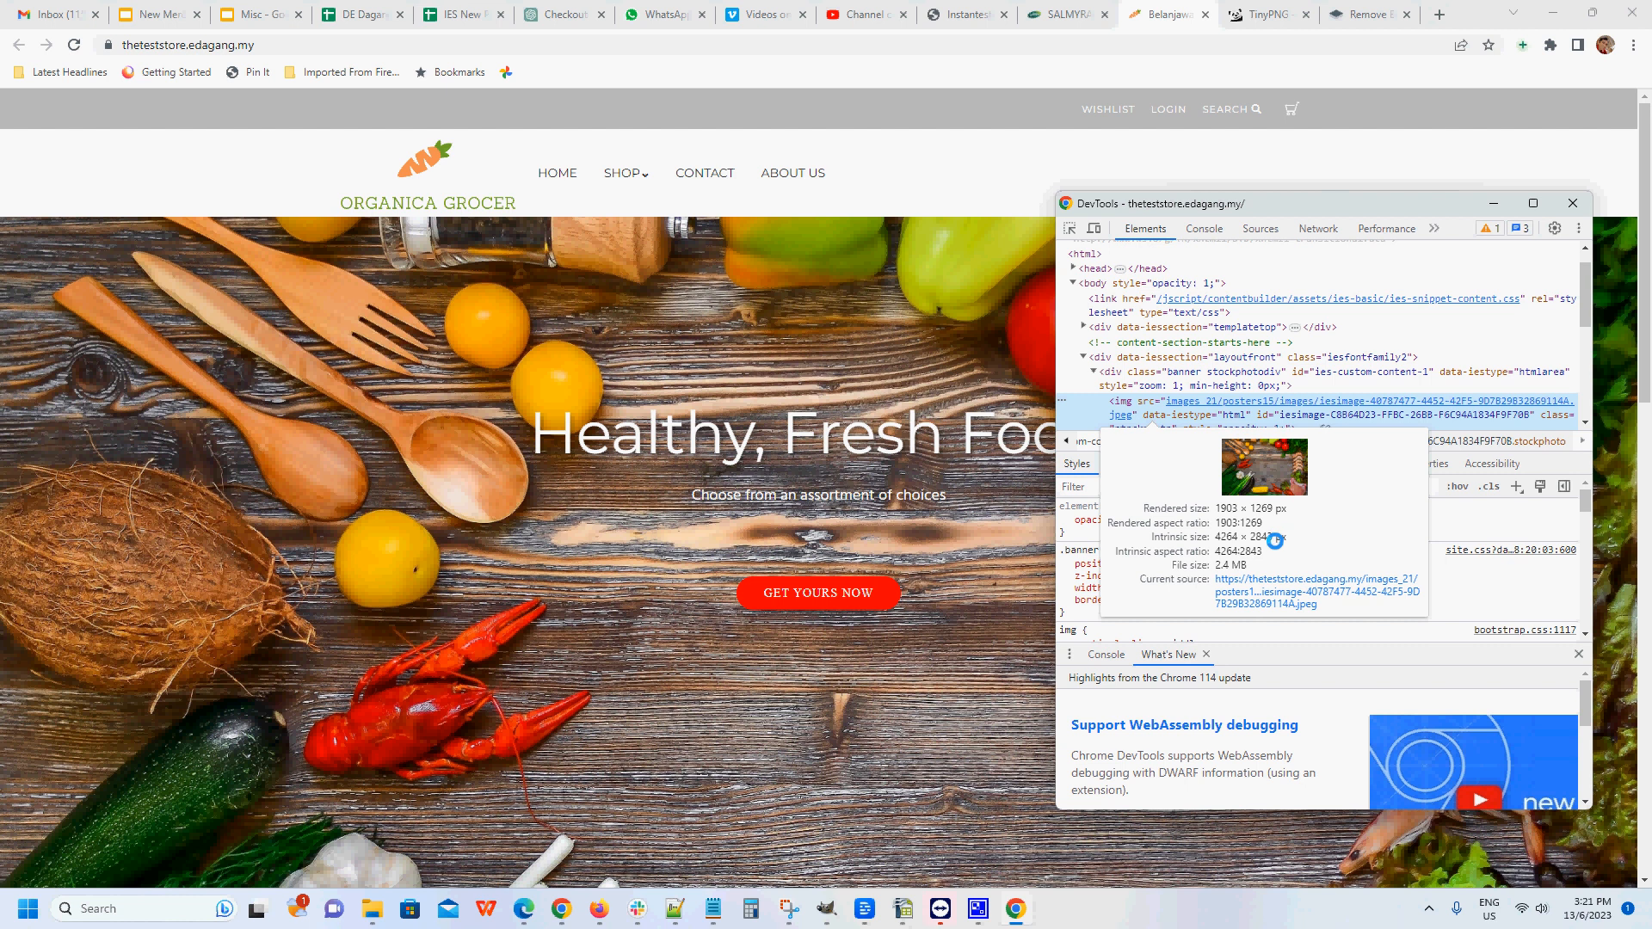
left_click(983, 549)
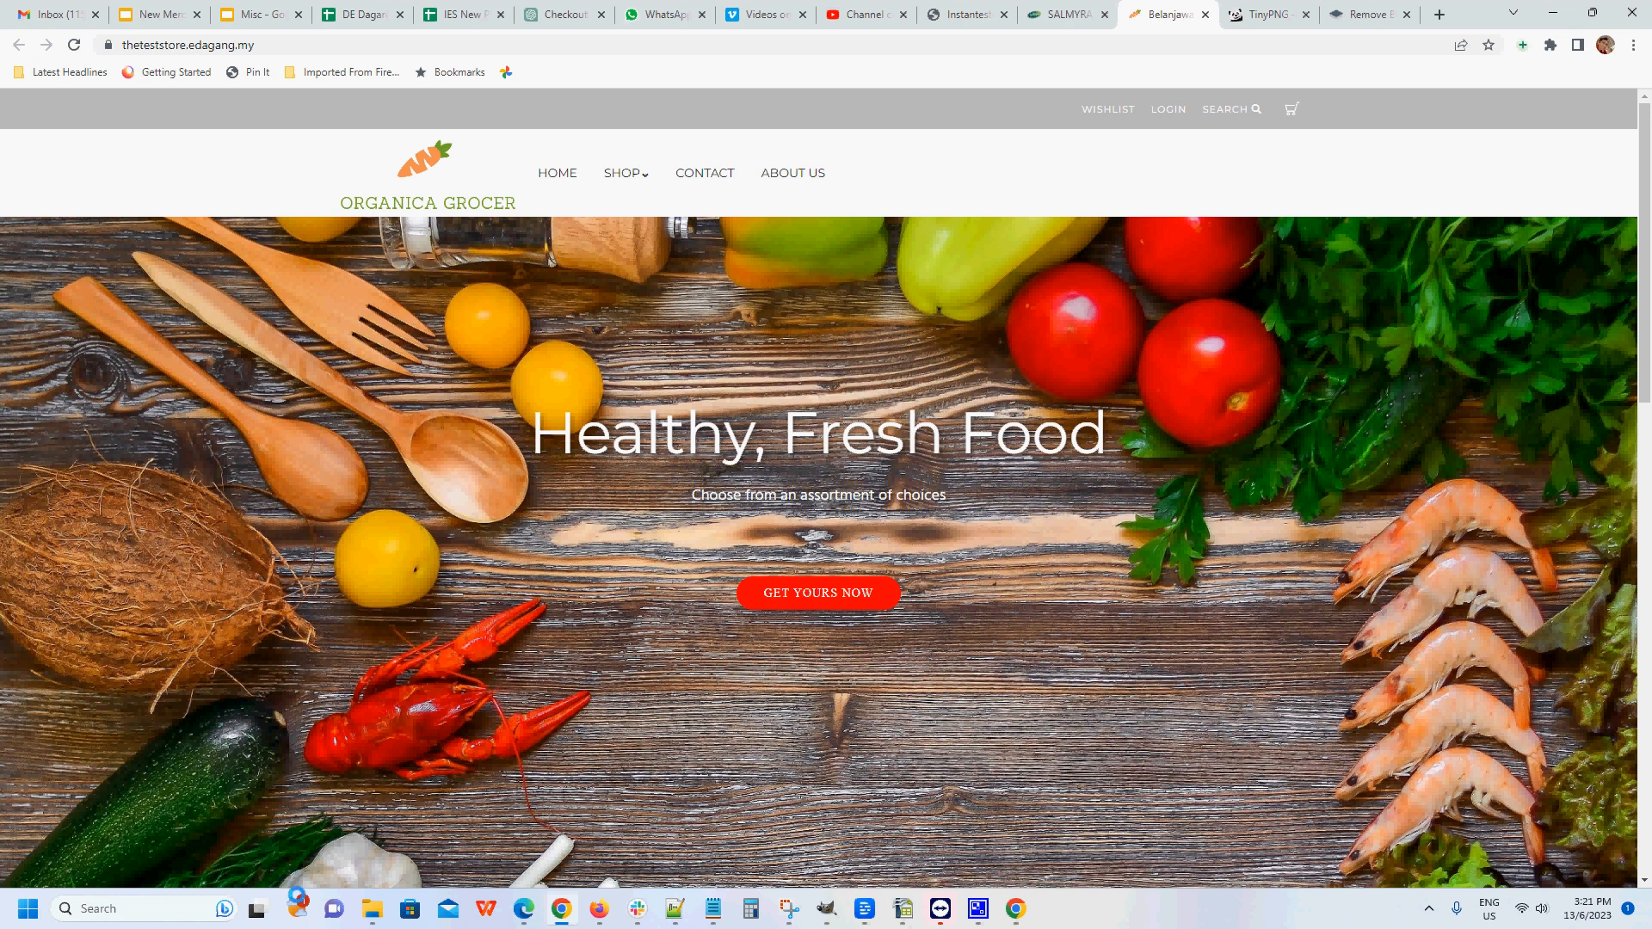
- Look over the images in the local Hero-shots folder, switch briefly to GIMP and return to Chrome
left_click(370, 908)
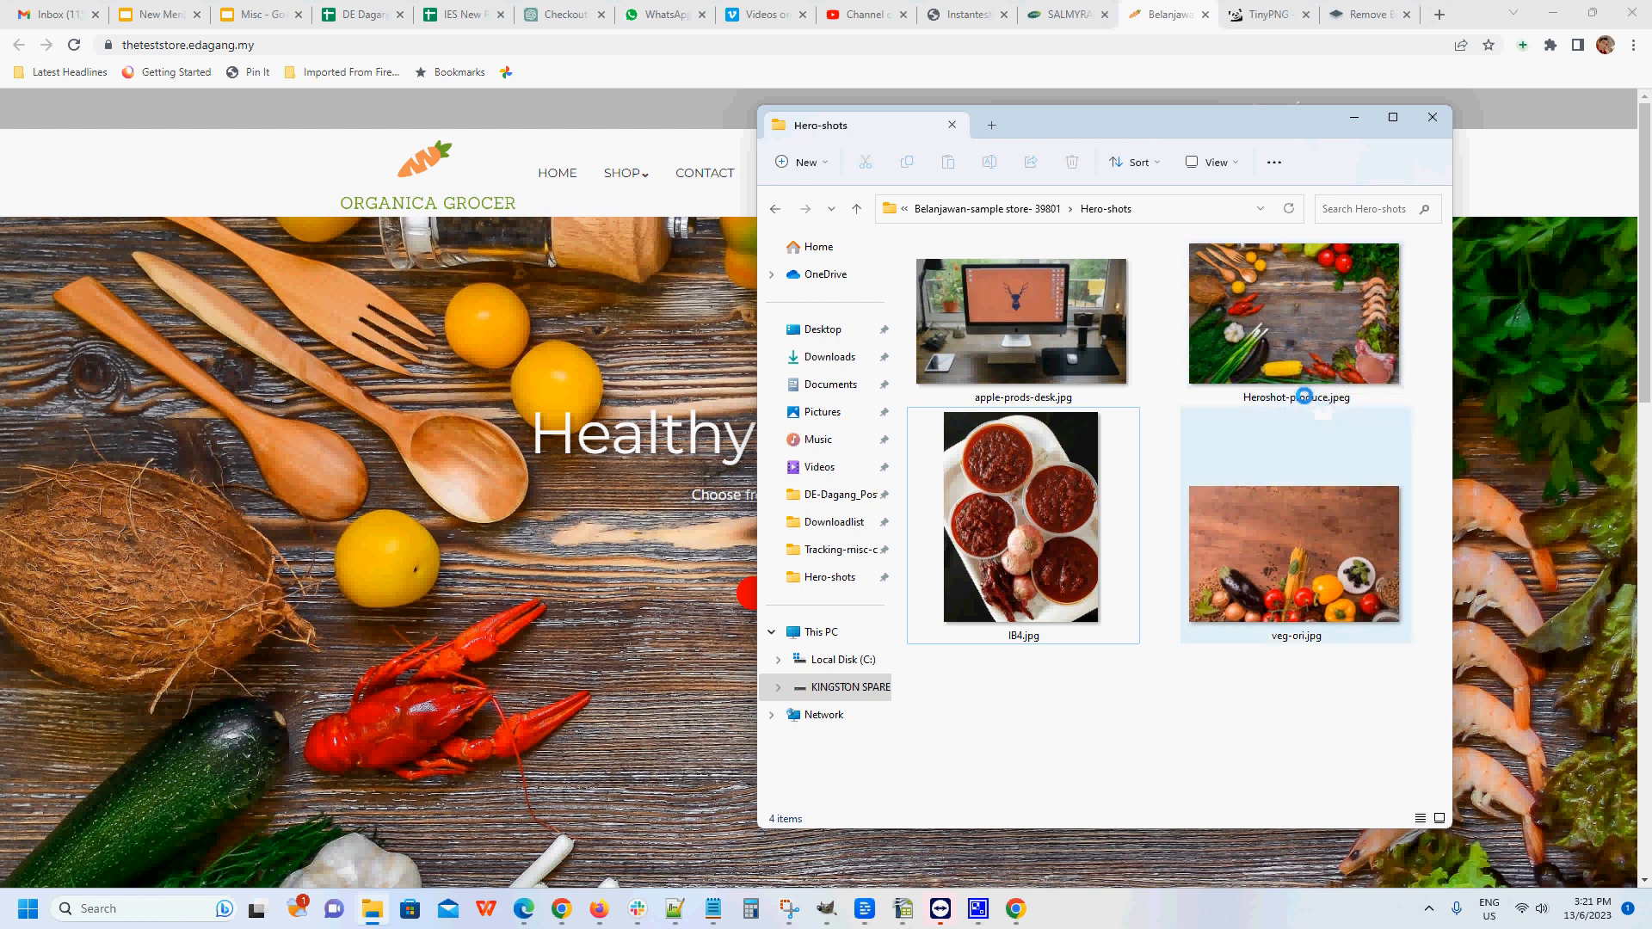
left_click(1354, 117)
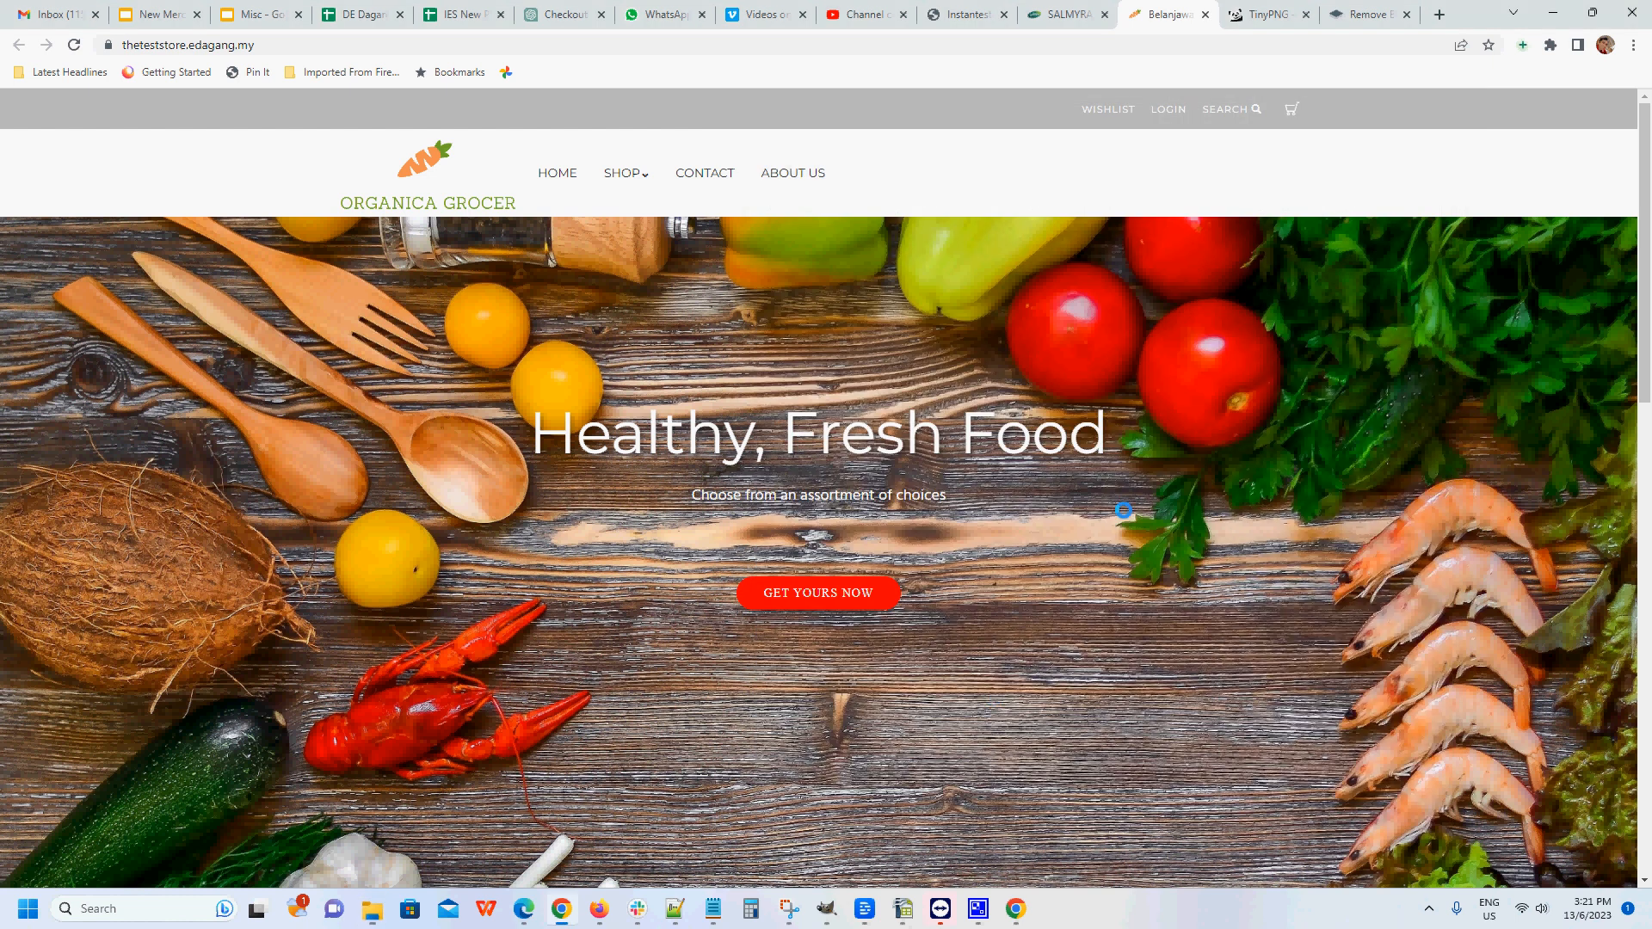
left_click(826, 910)
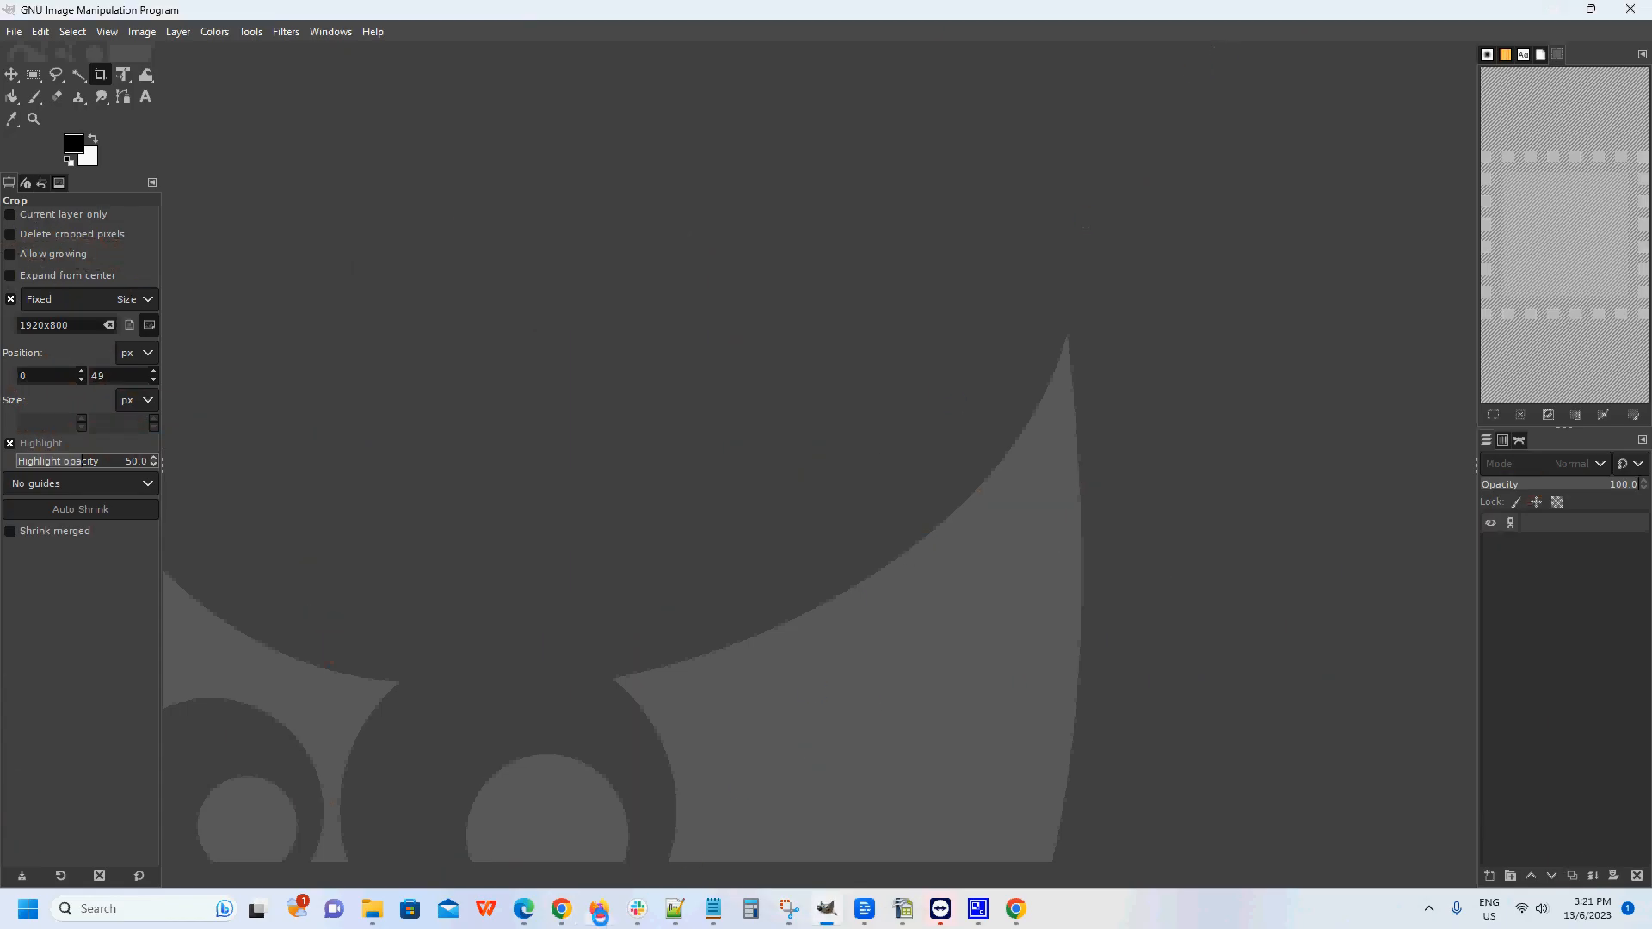
left_click(562, 909)
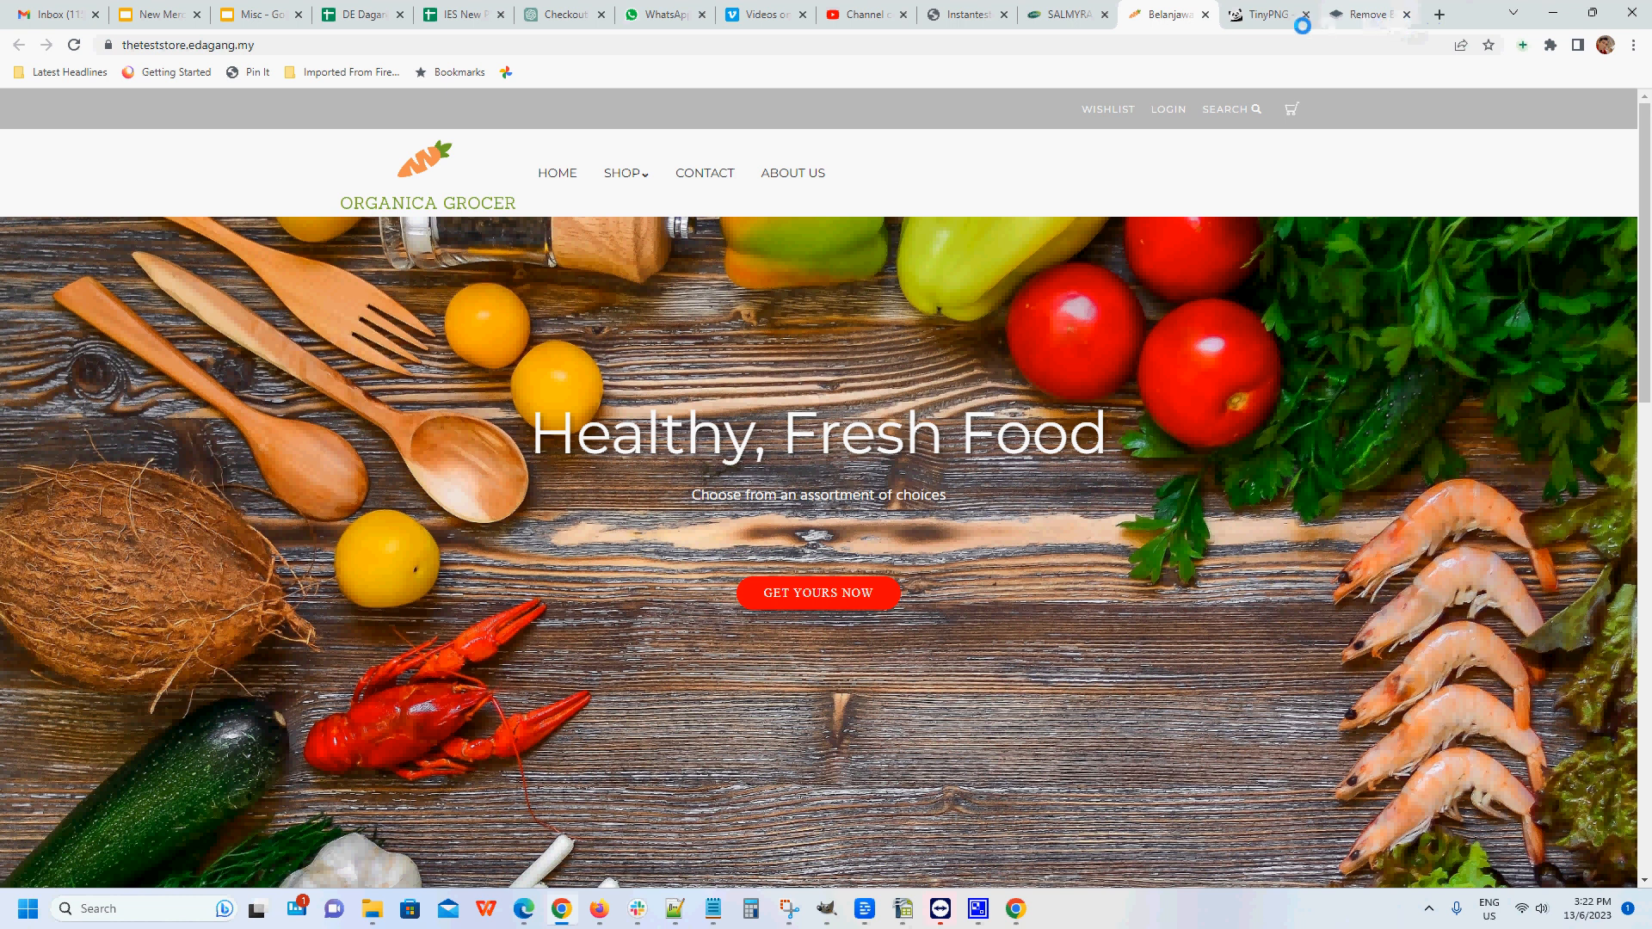
- Search Google for gimp in a new tab, view the results and close that tab
left_click(1438, 14)
left_click(1360, 43)
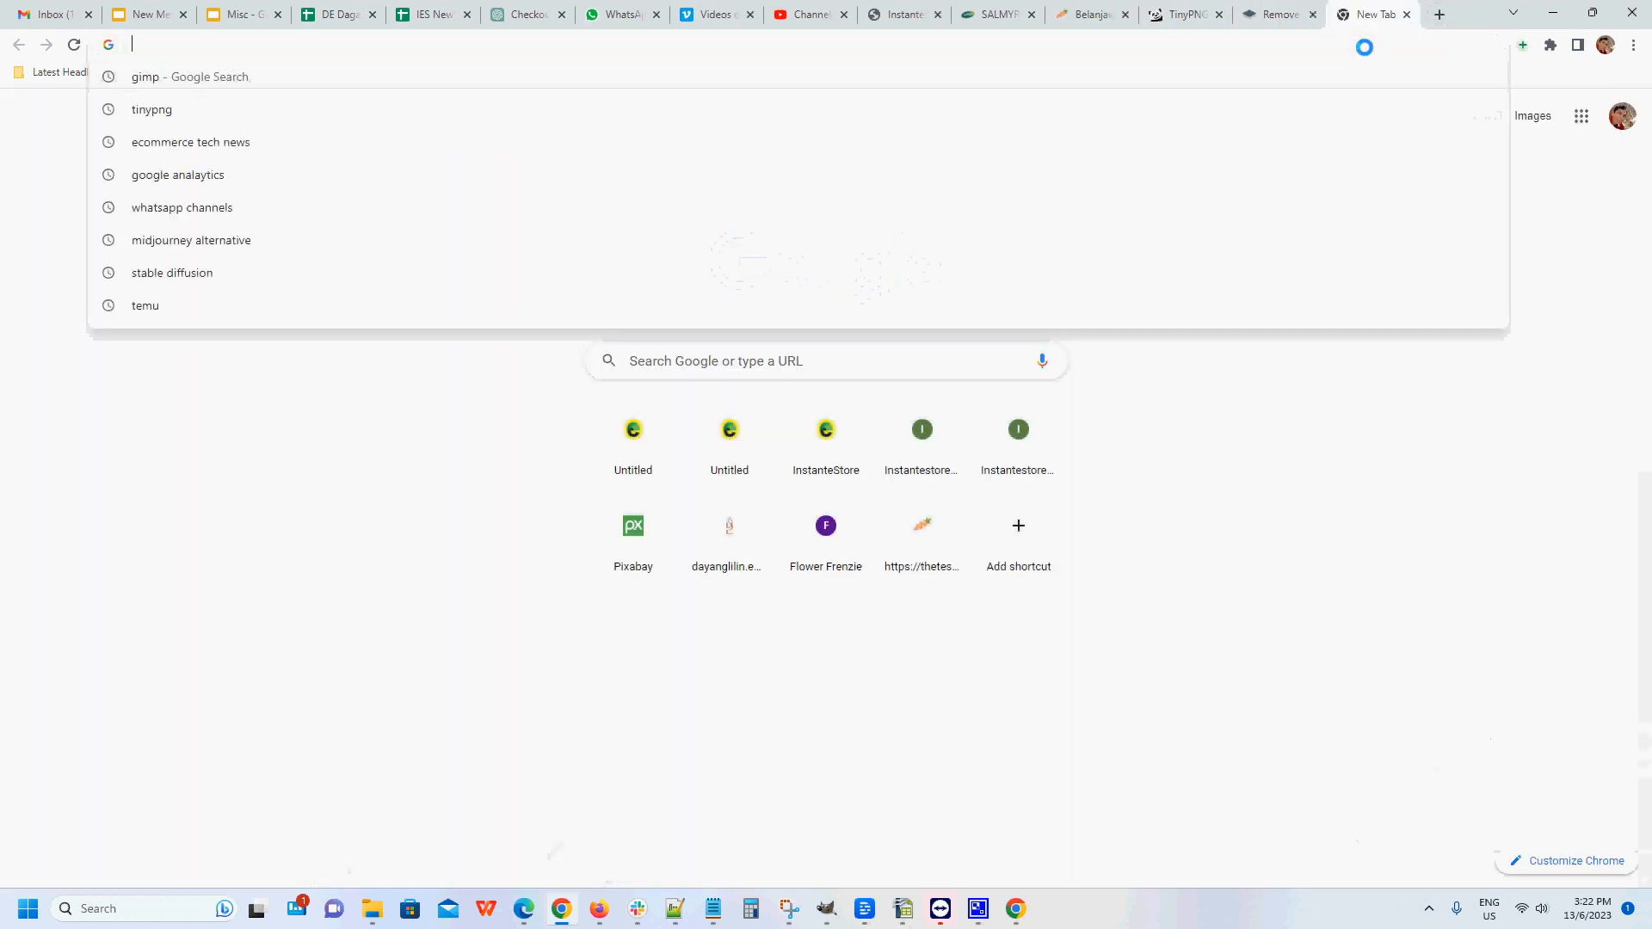
type("gimp")
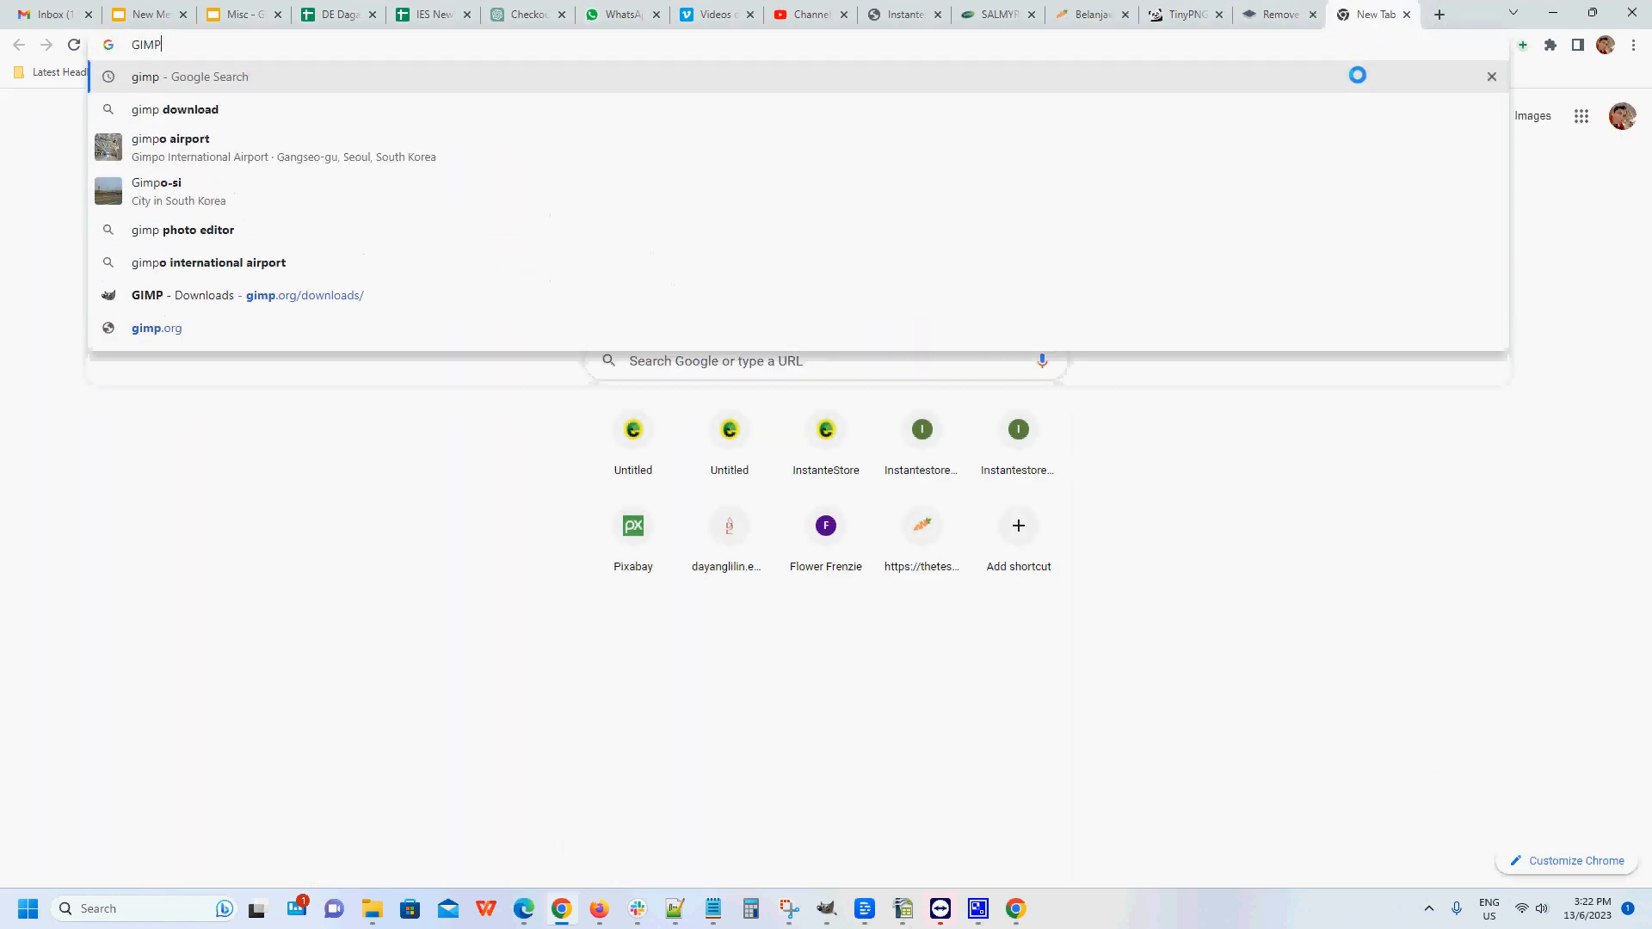
key("Return")
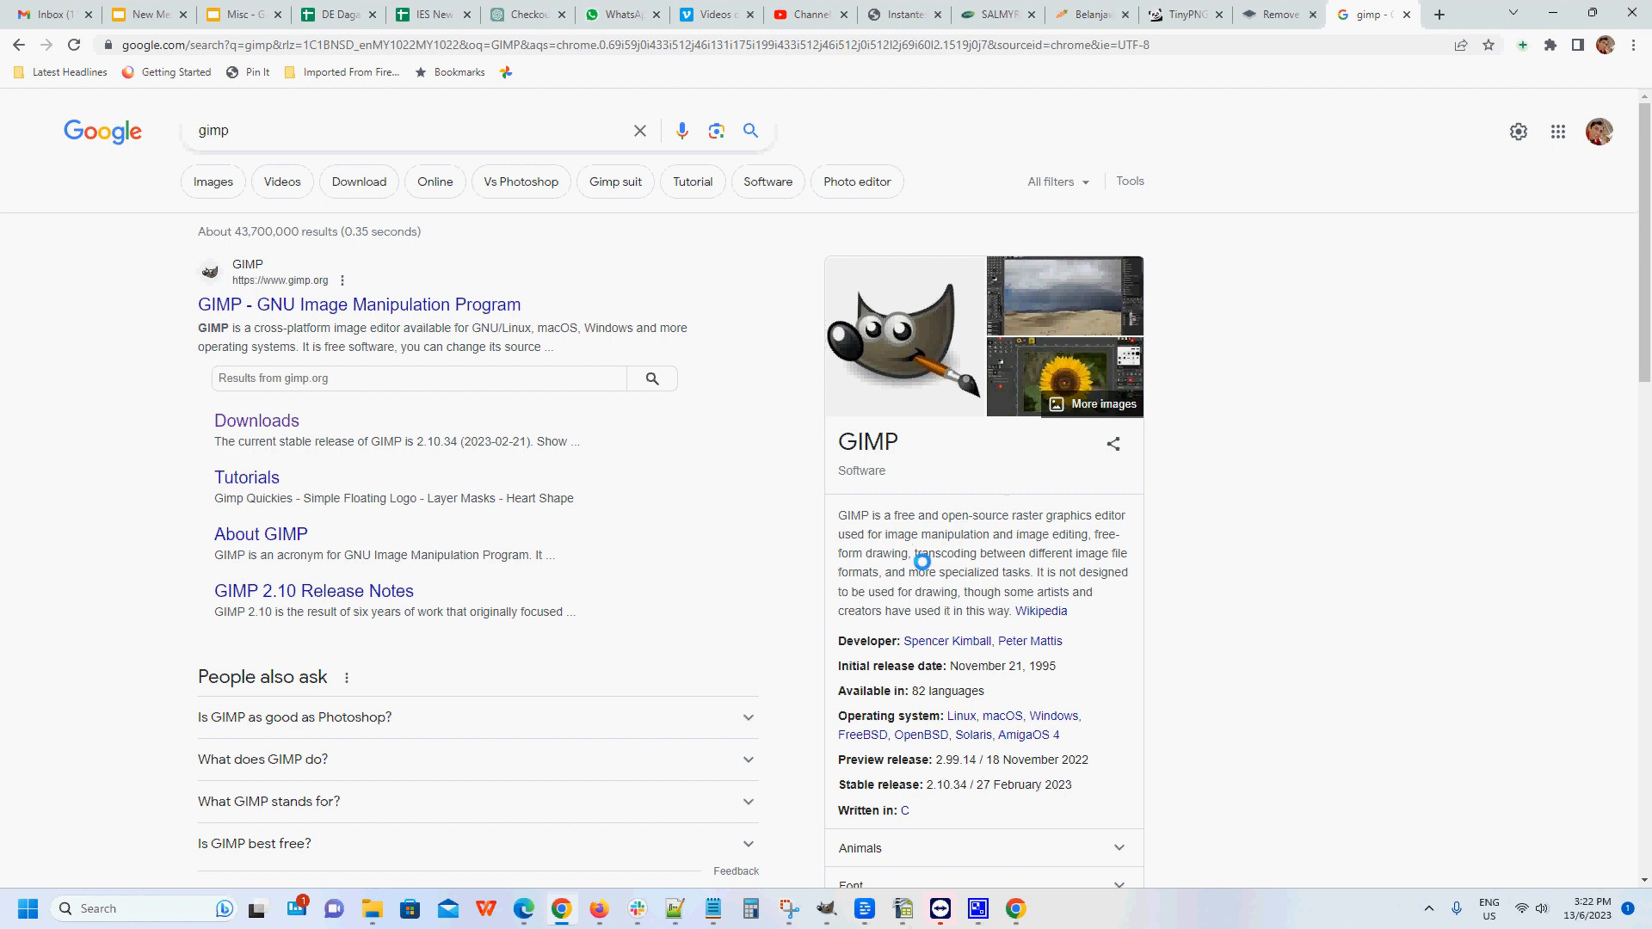
left_click(1409, 14)
- Switch to GIMP and open Heroshot-produce.jpeg from the Hero-shots folder
left_click(824, 909)
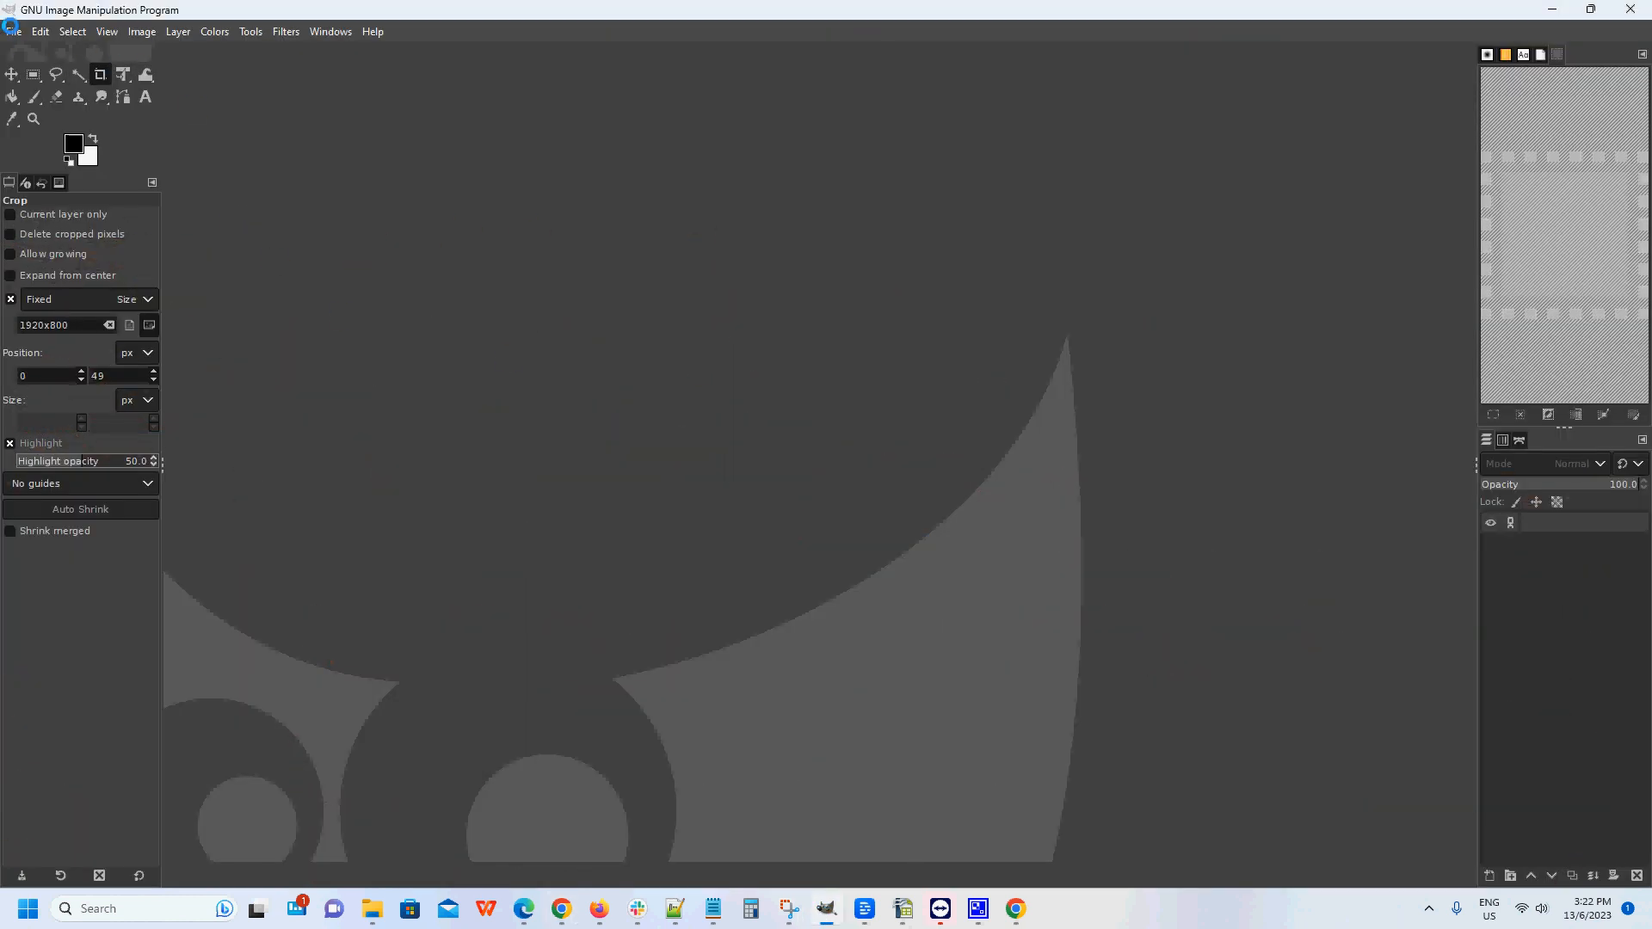
left_click(13, 31)
left_click(51, 101)
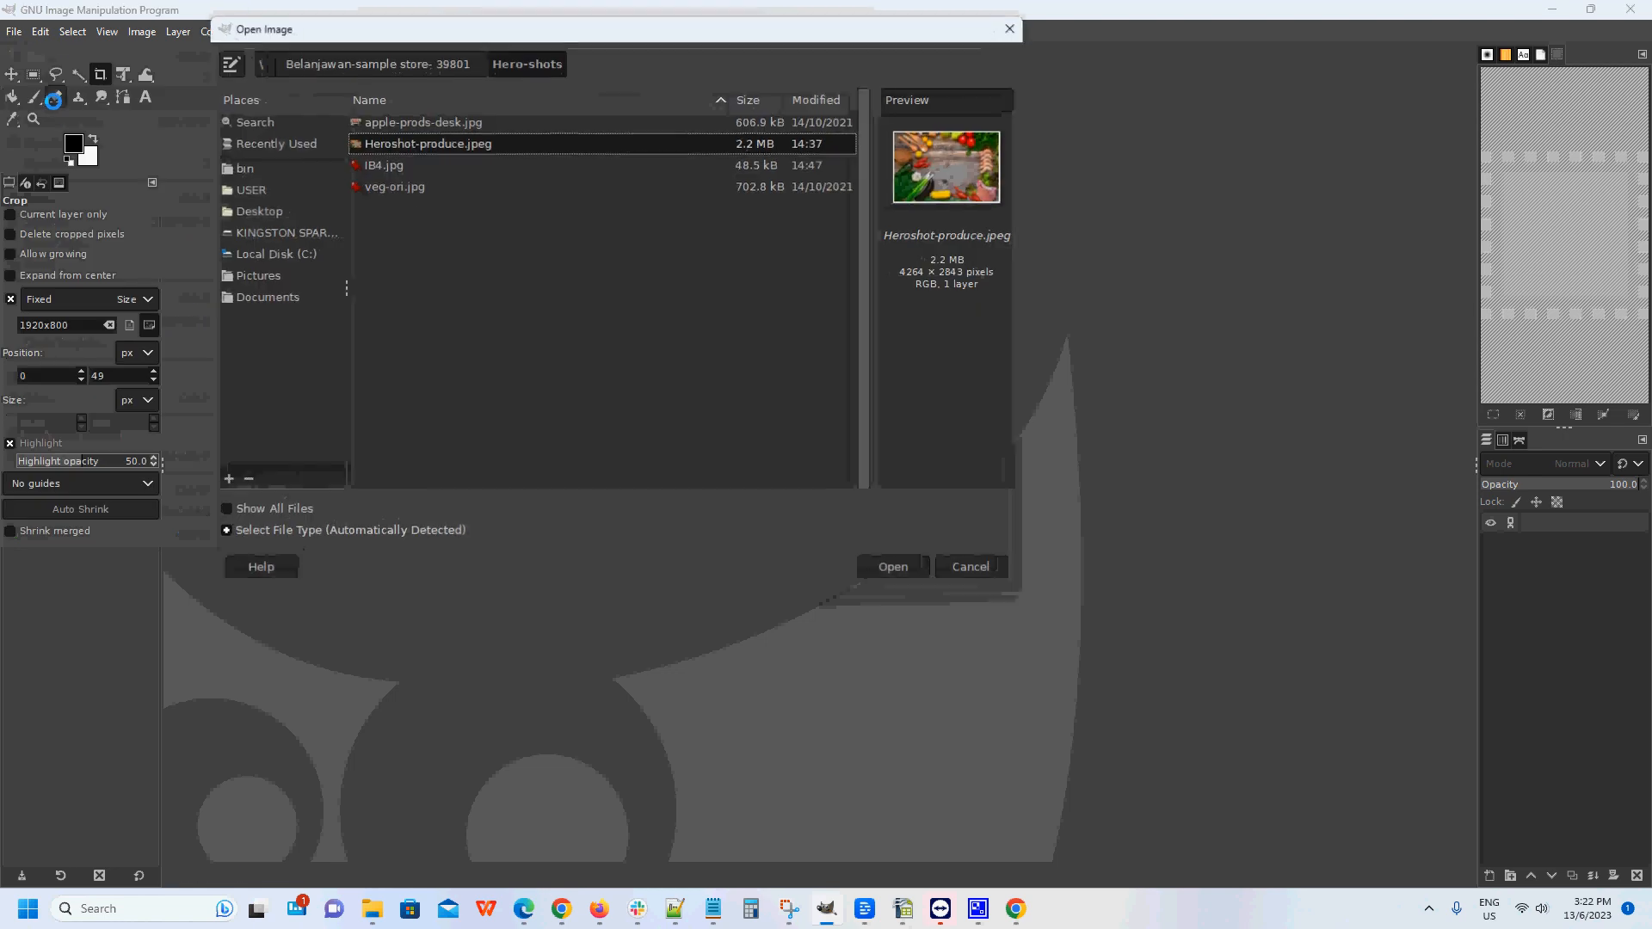
left_click(433, 144)
double_click(433, 144)
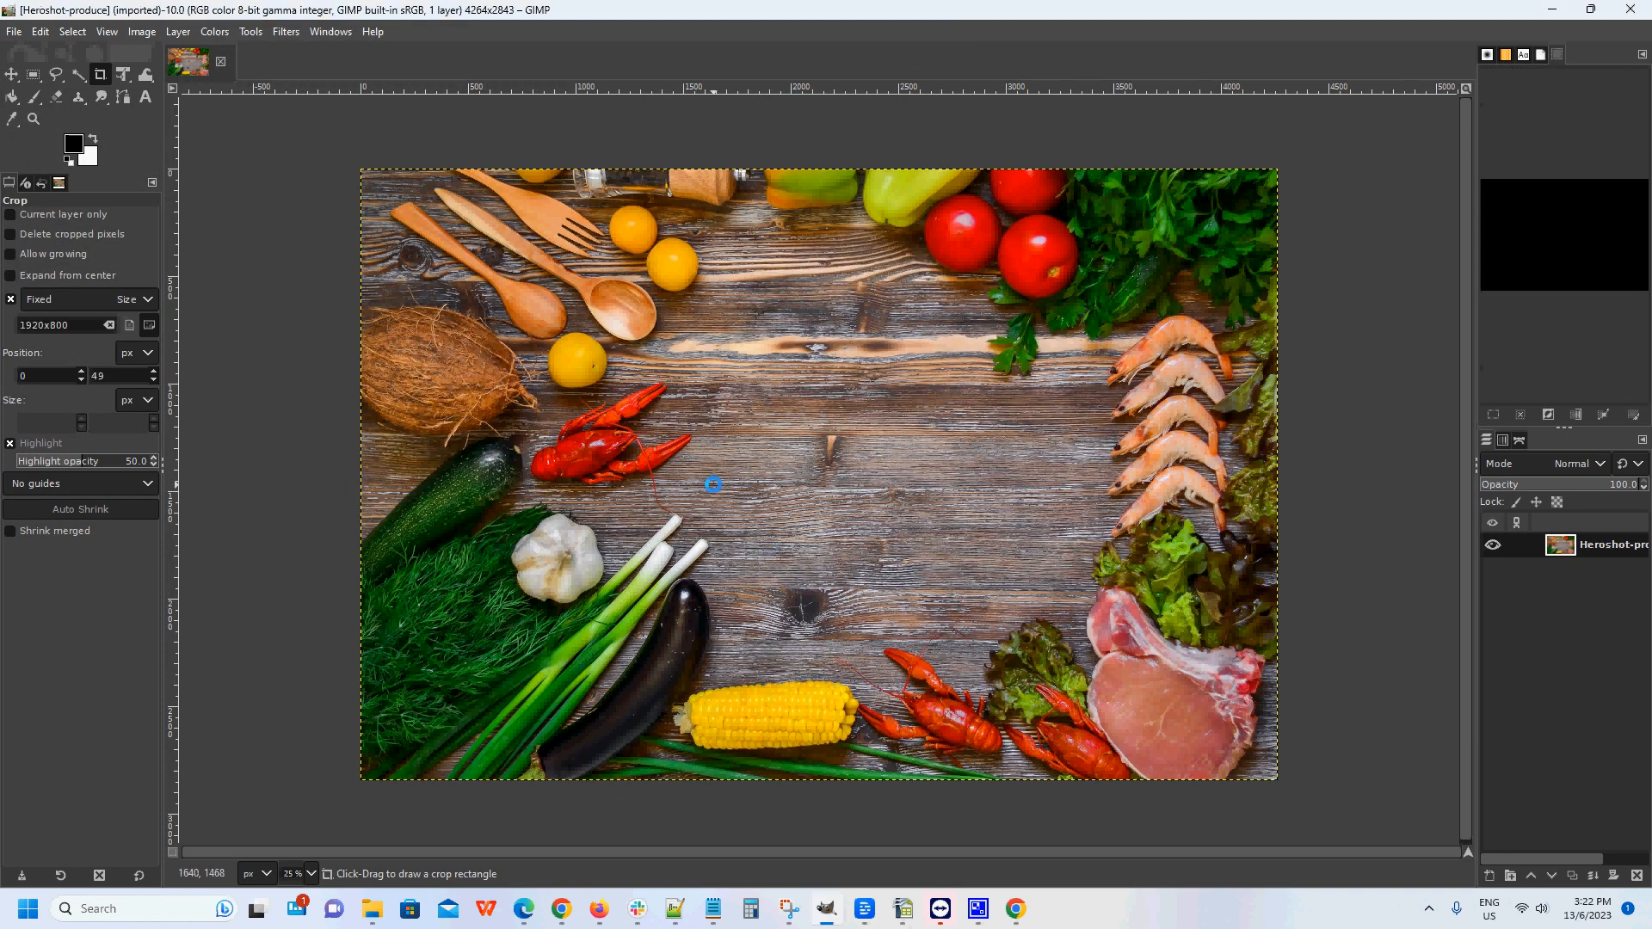
- Scale the image to a width of 1920 px, keeping width and height linked
left_click(140, 31)
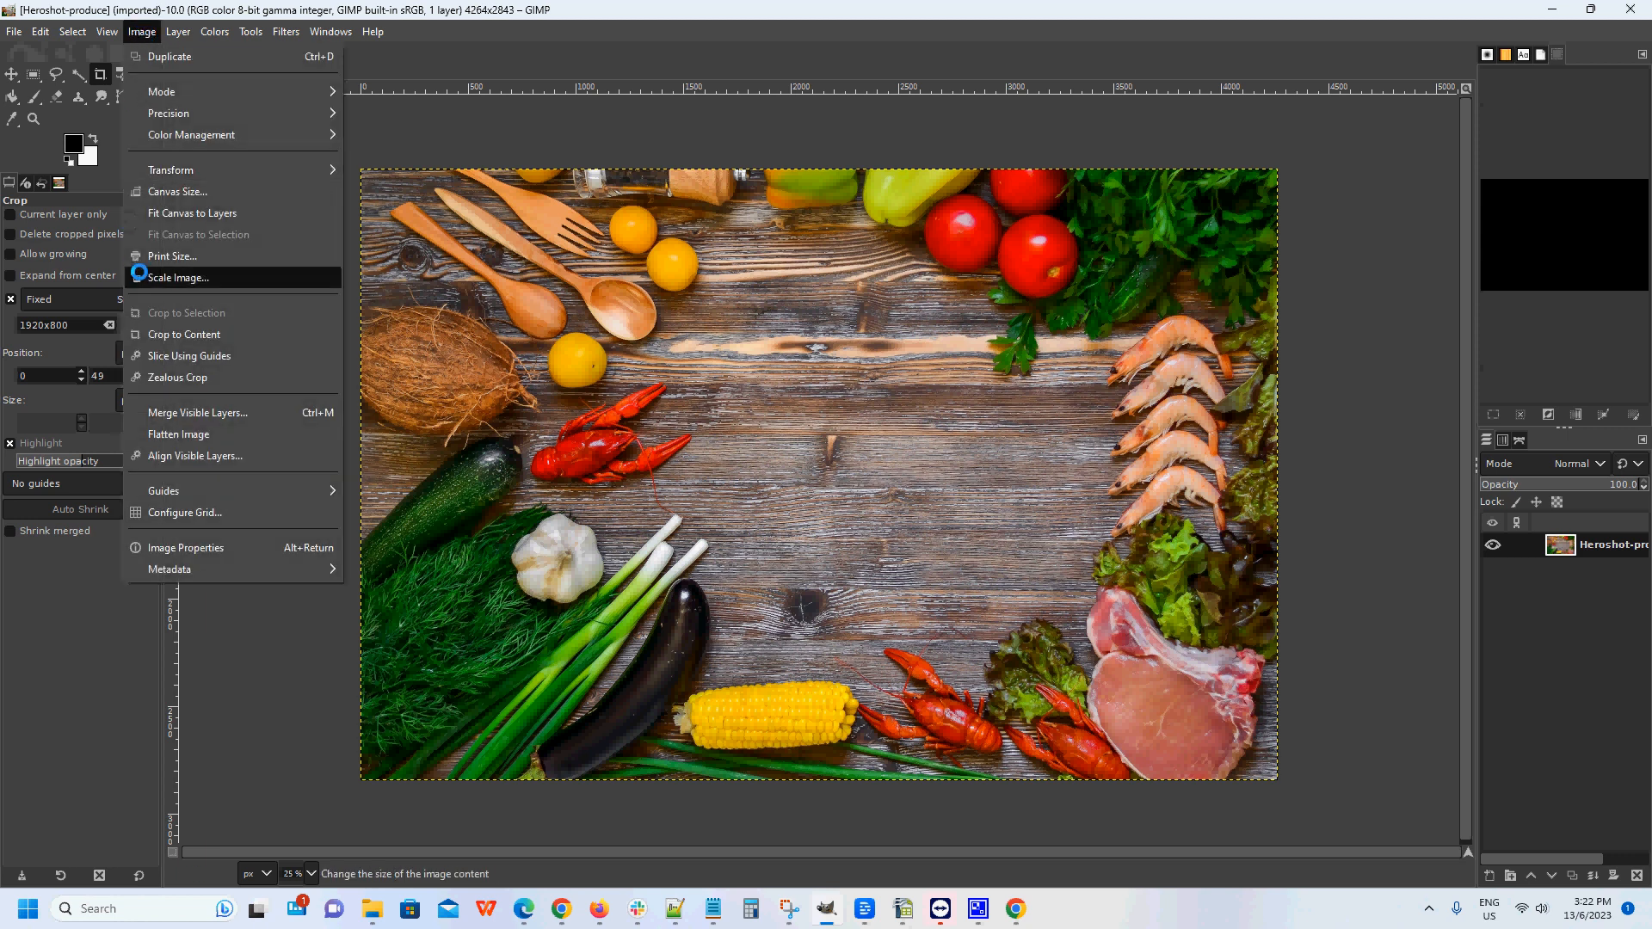
left_click(173, 280)
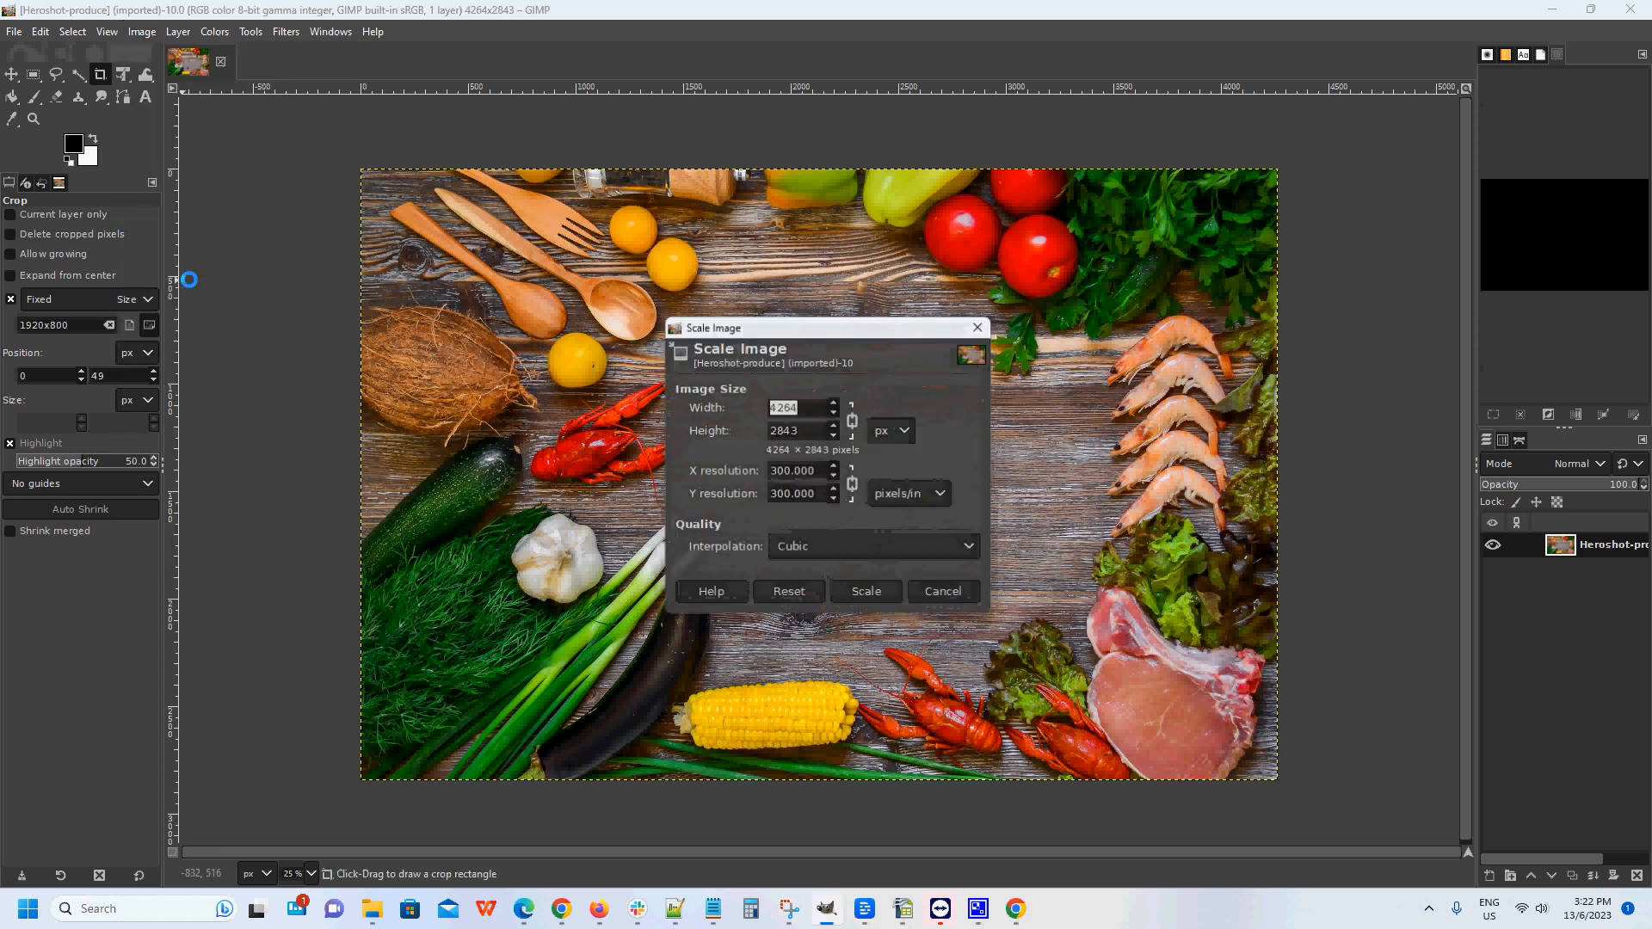
left_click(854, 423)
left_click(852, 423)
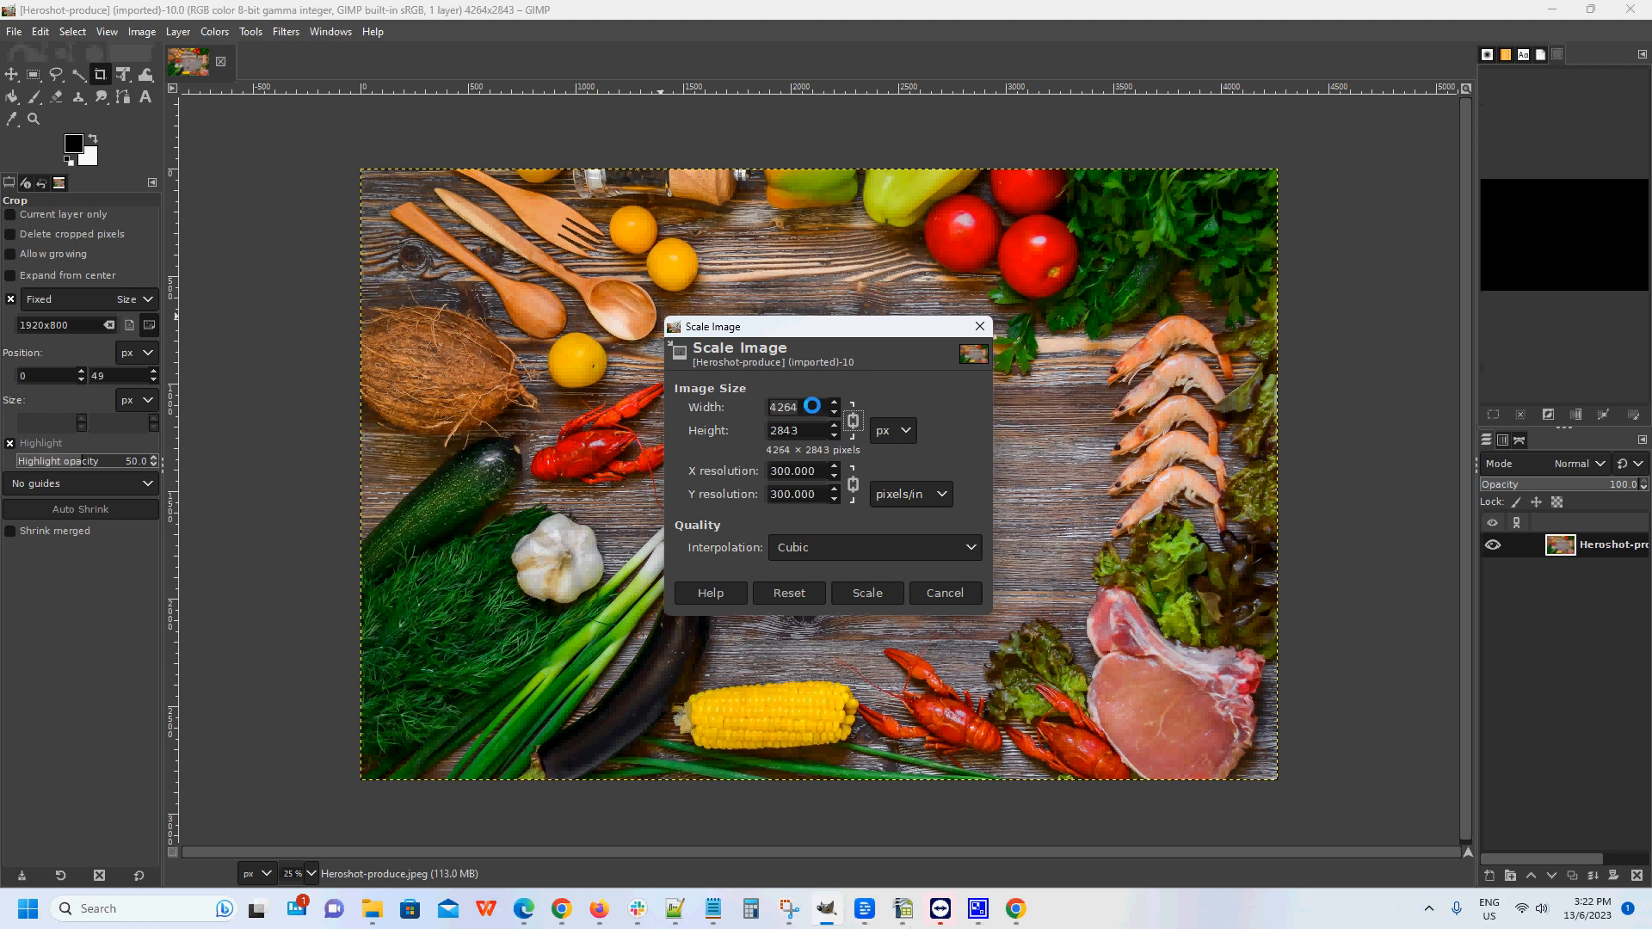
left_click_drag(809, 408, 760, 408)
type("1920")
left_click(803, 430)
left_click(858, 594)
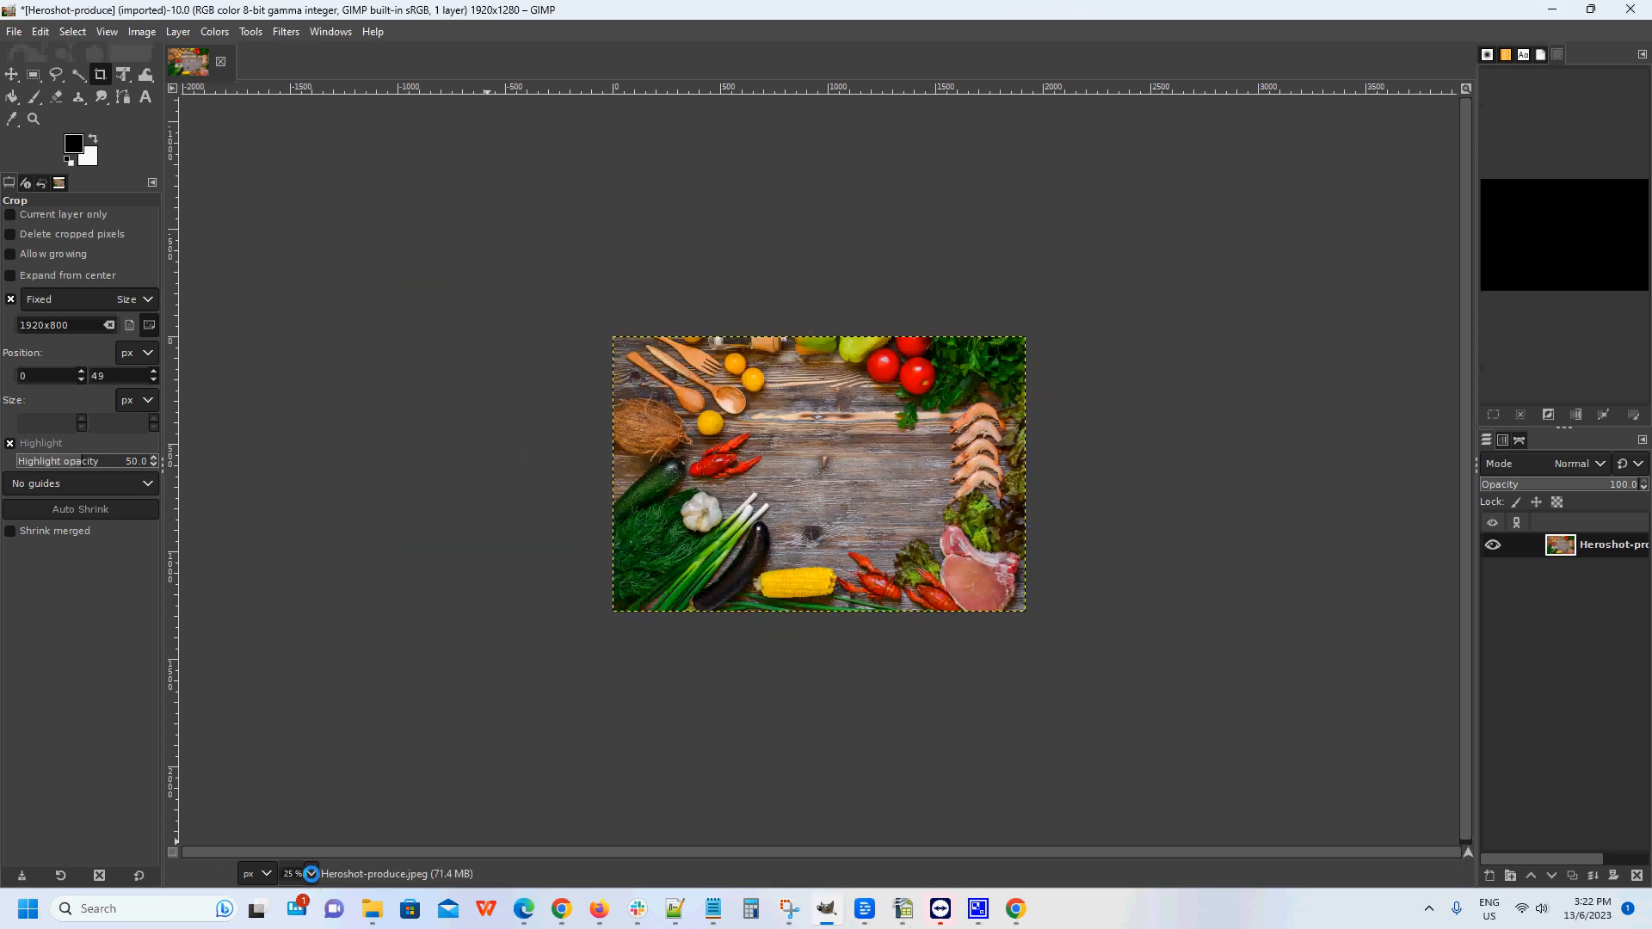
- Try out fixed-size crop frames of 1920x800 and 1920x1000 across the full width of the image
left_click(311, 873)
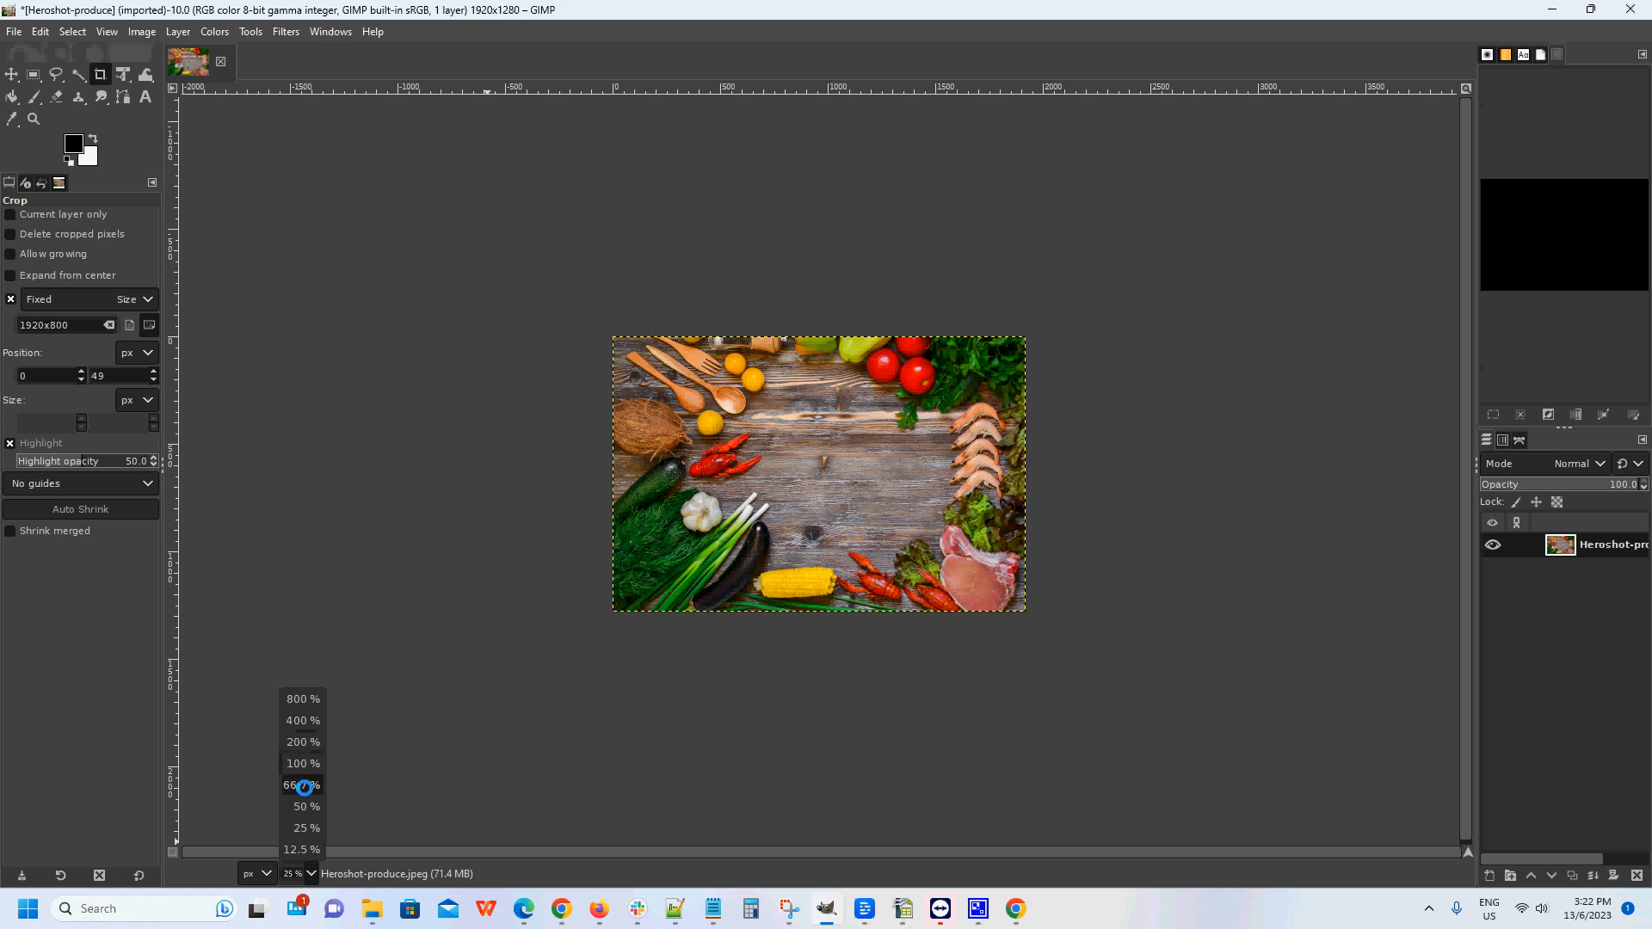
left_click(304, 785)
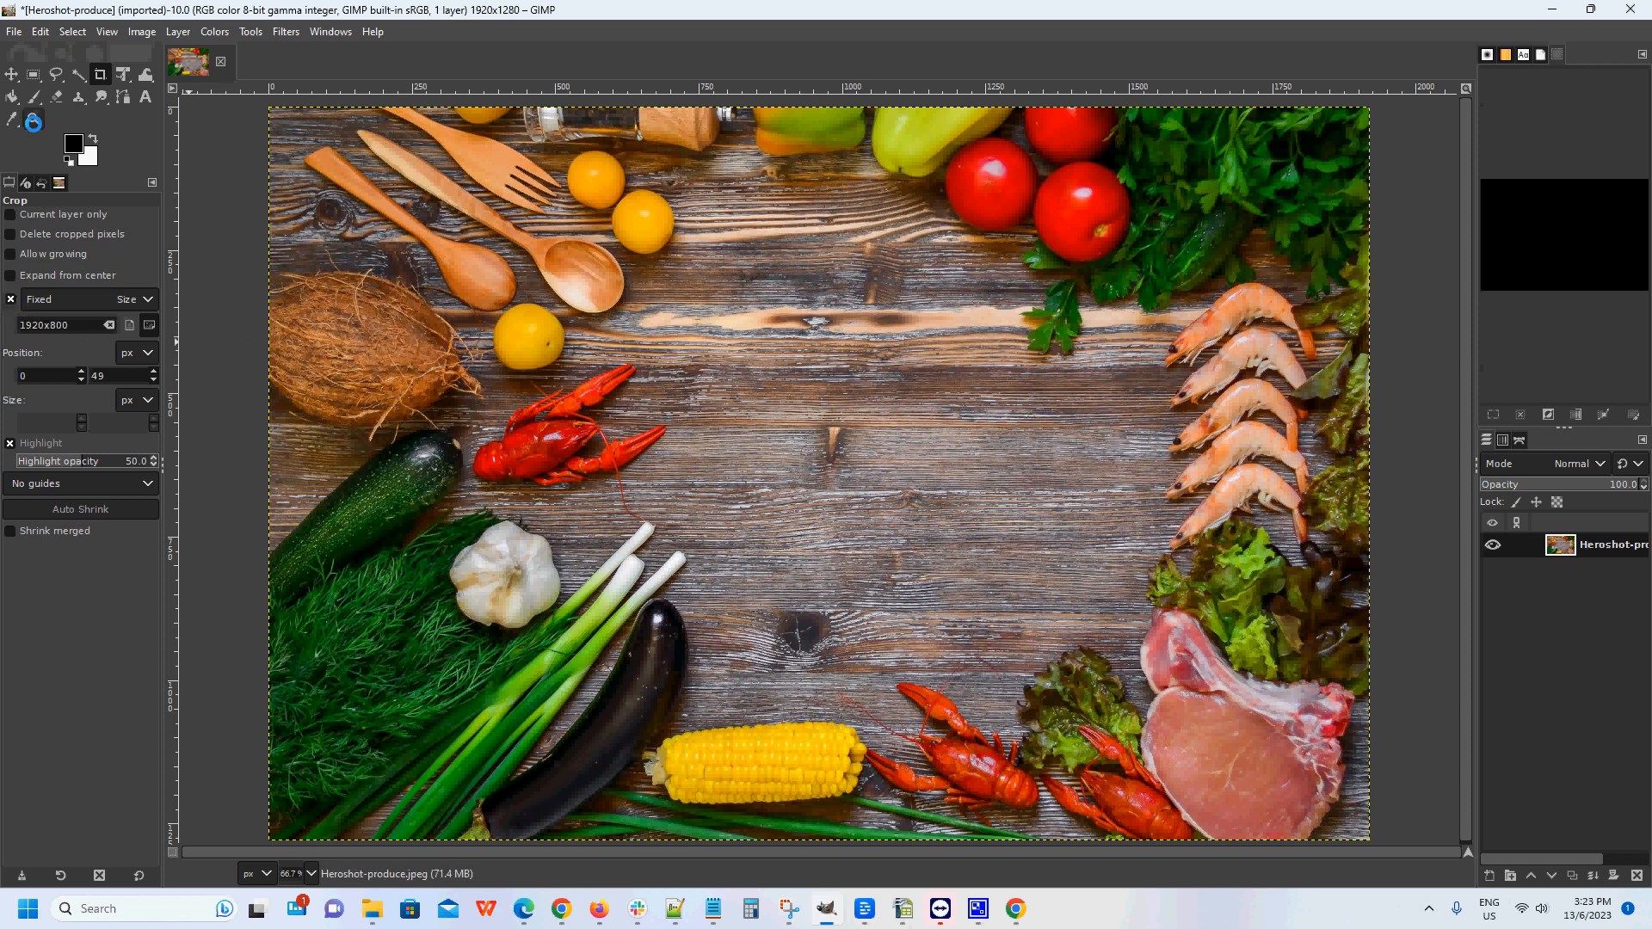
left_click(11, 74)
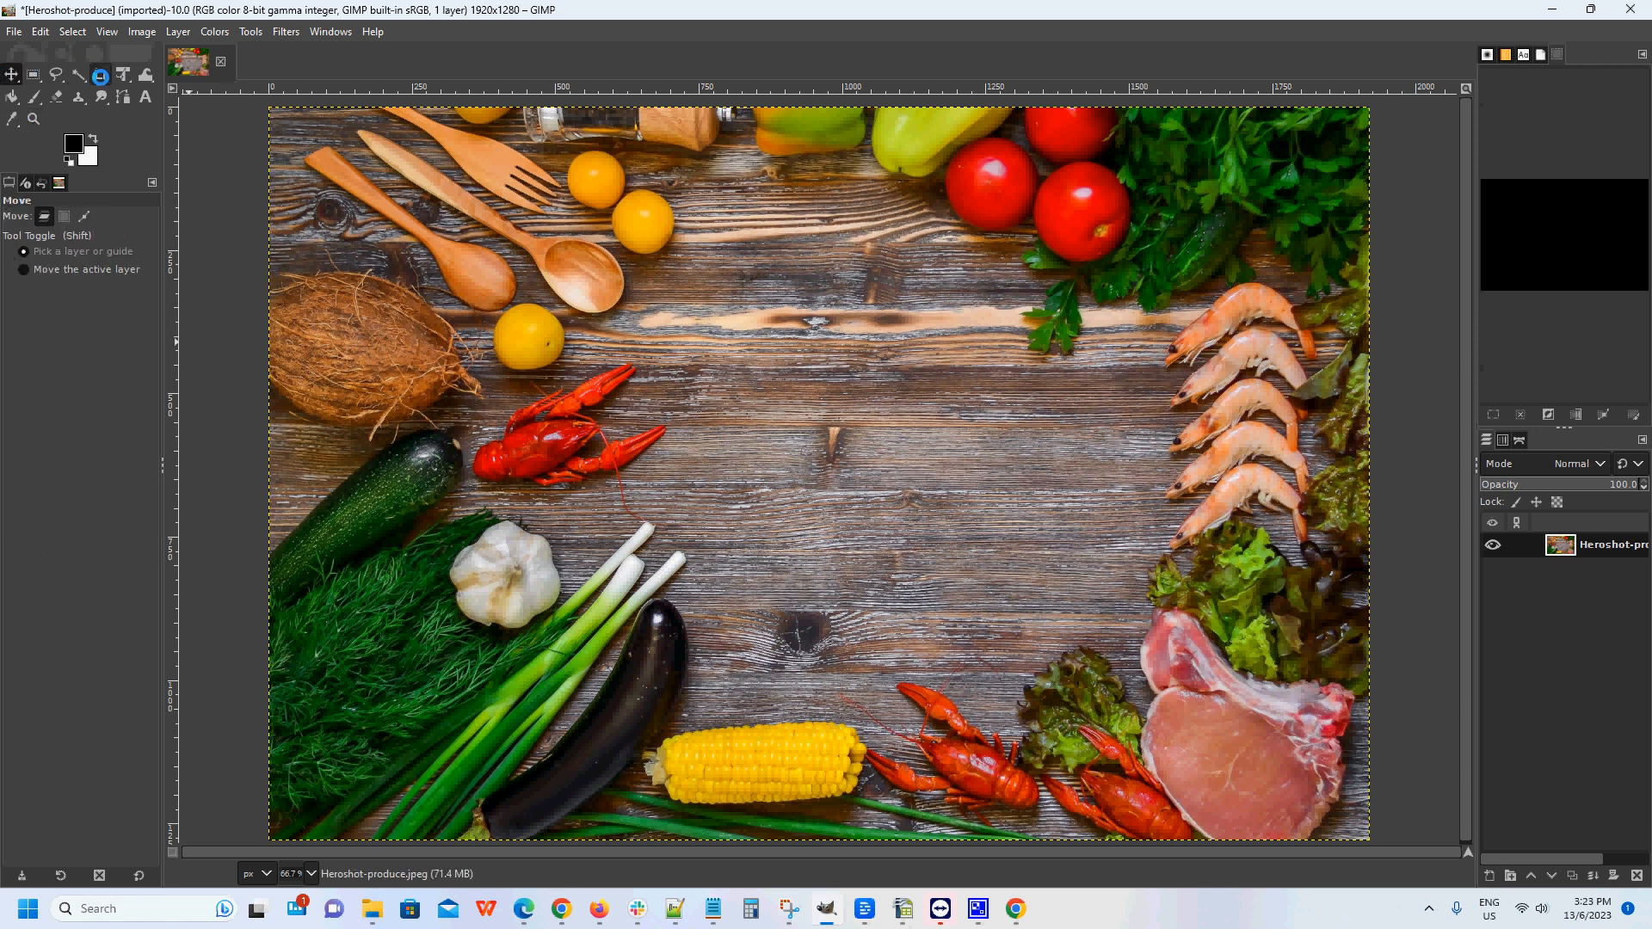
left_click(100, 76)
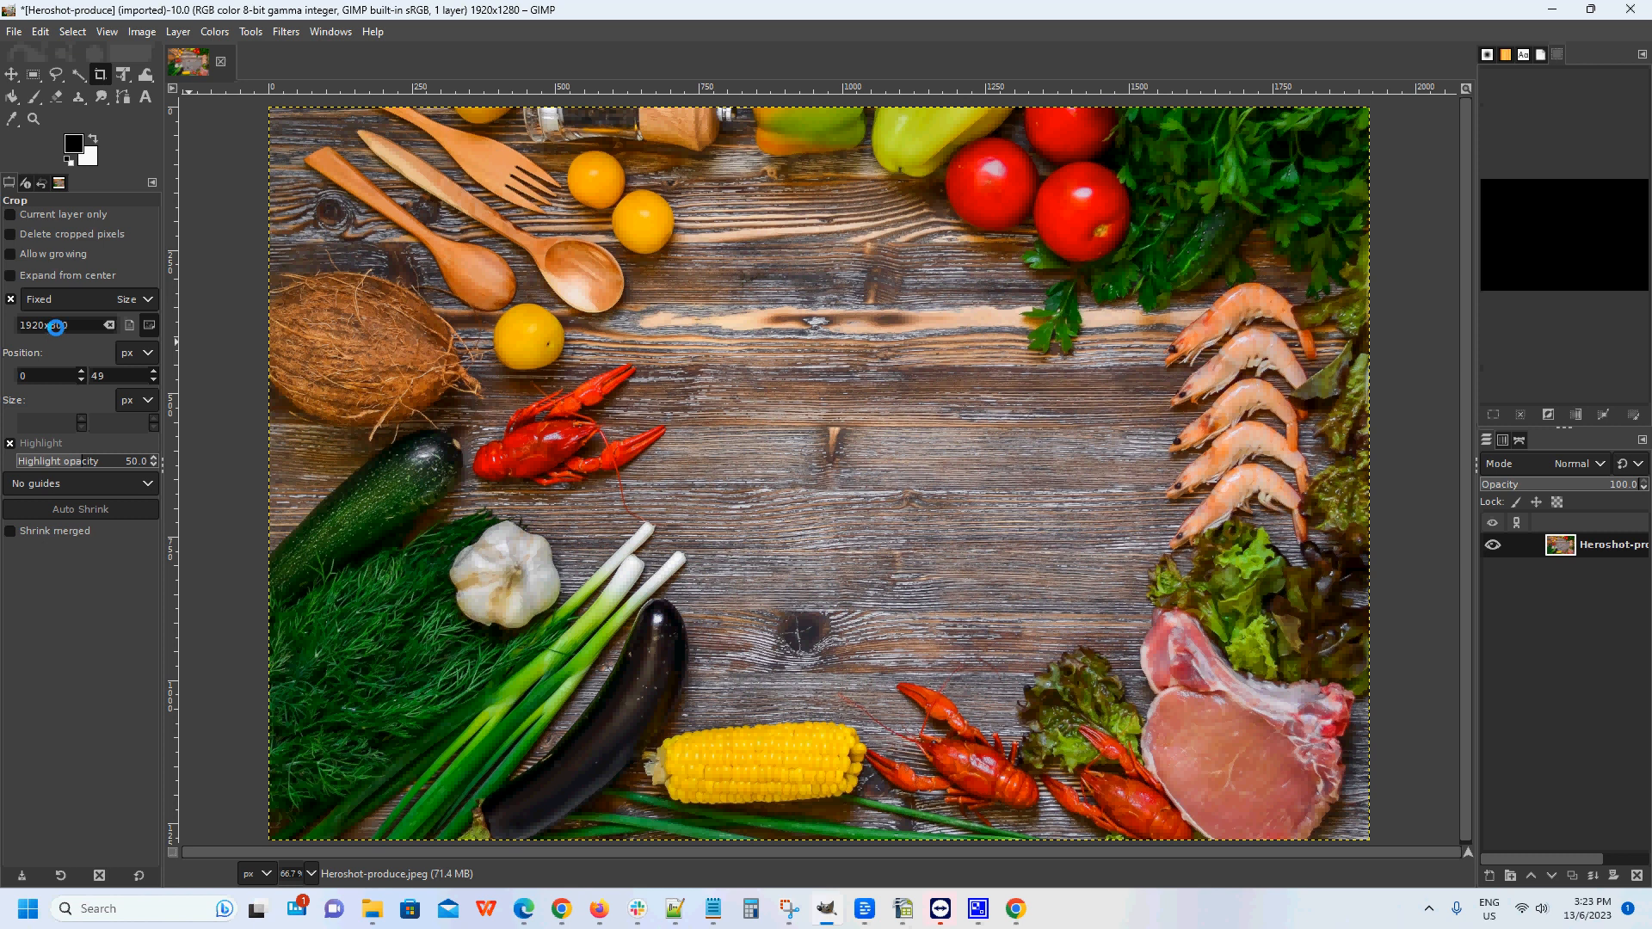
left_click_drag(251, 226, 637, 401)
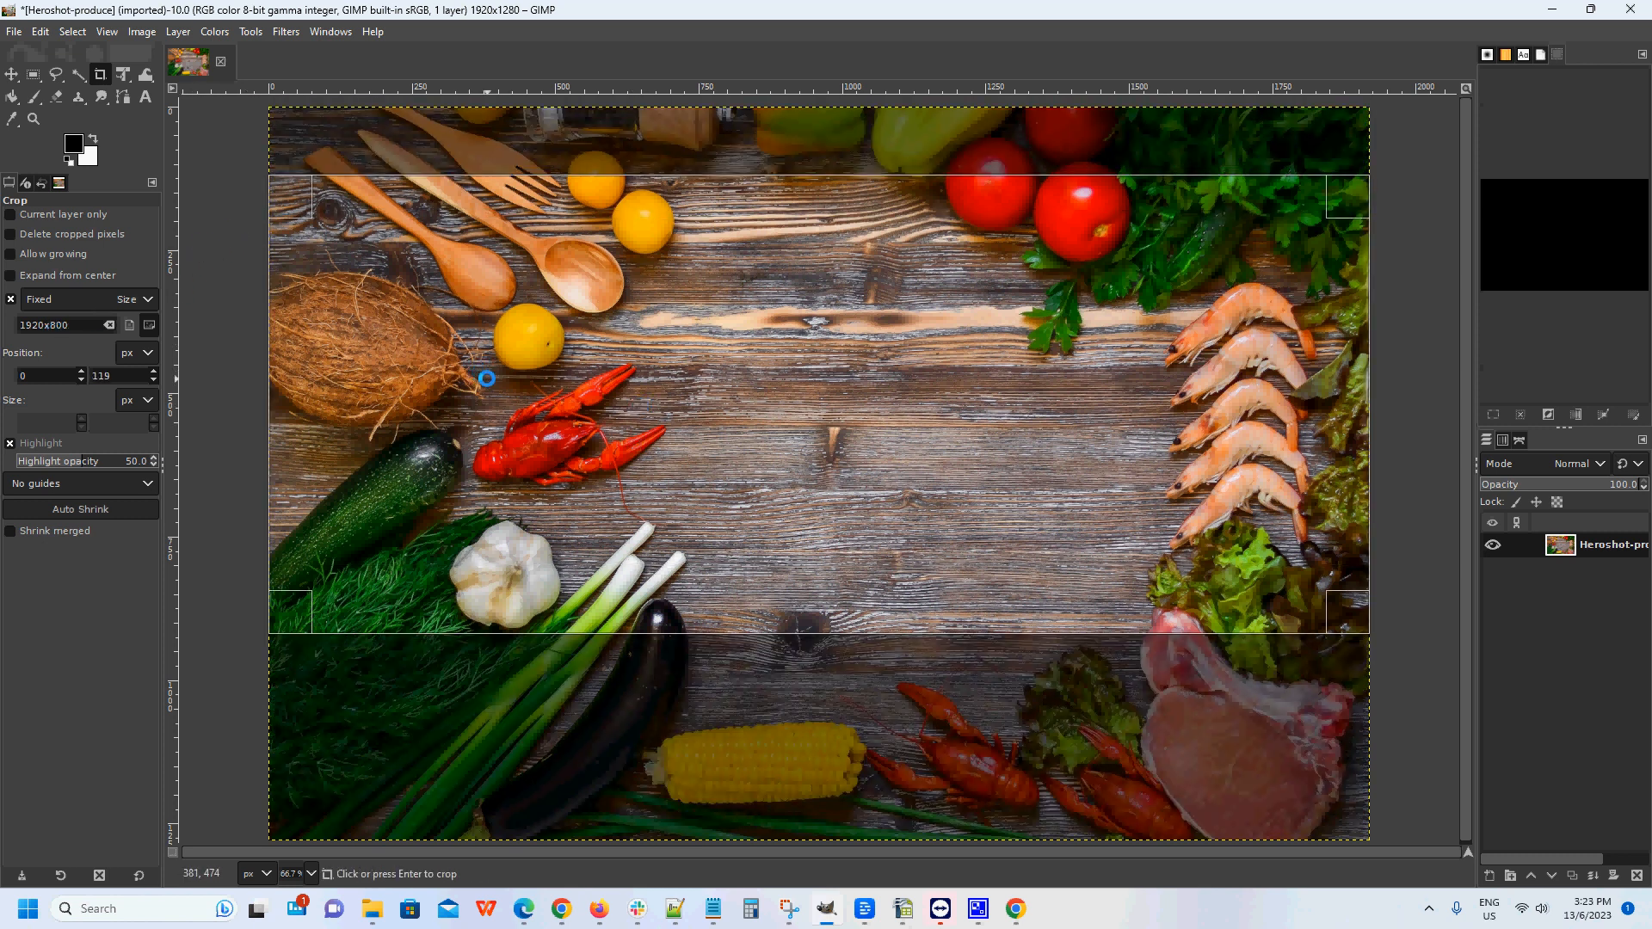
key("Escape")
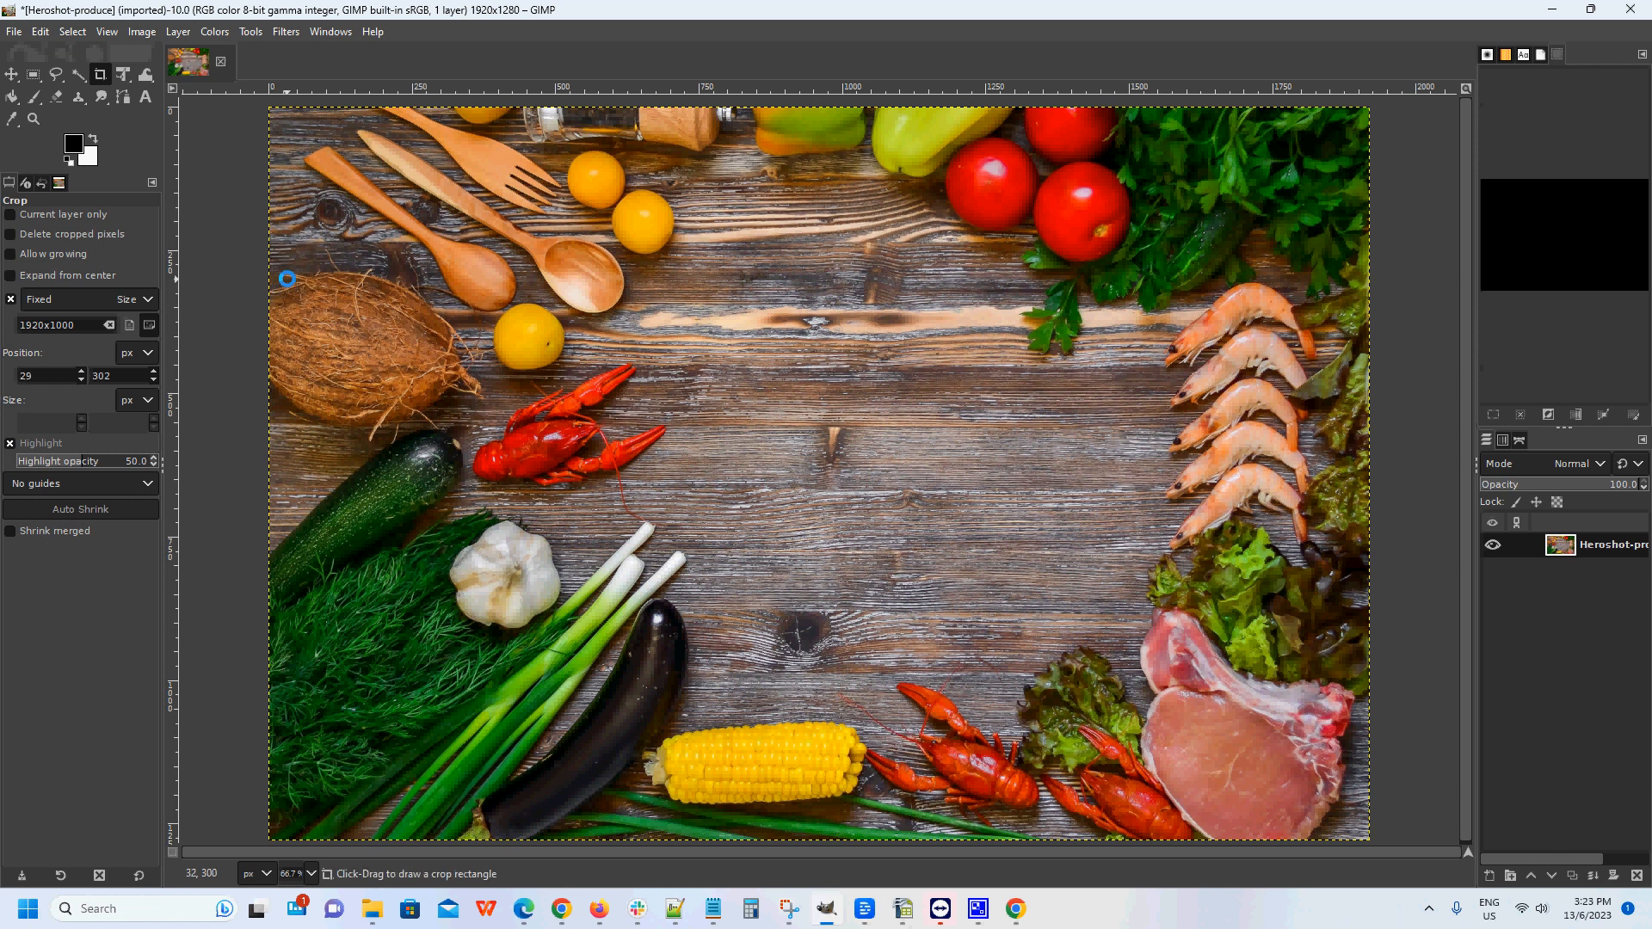
left_click_drag(380, 368, 384, 442)
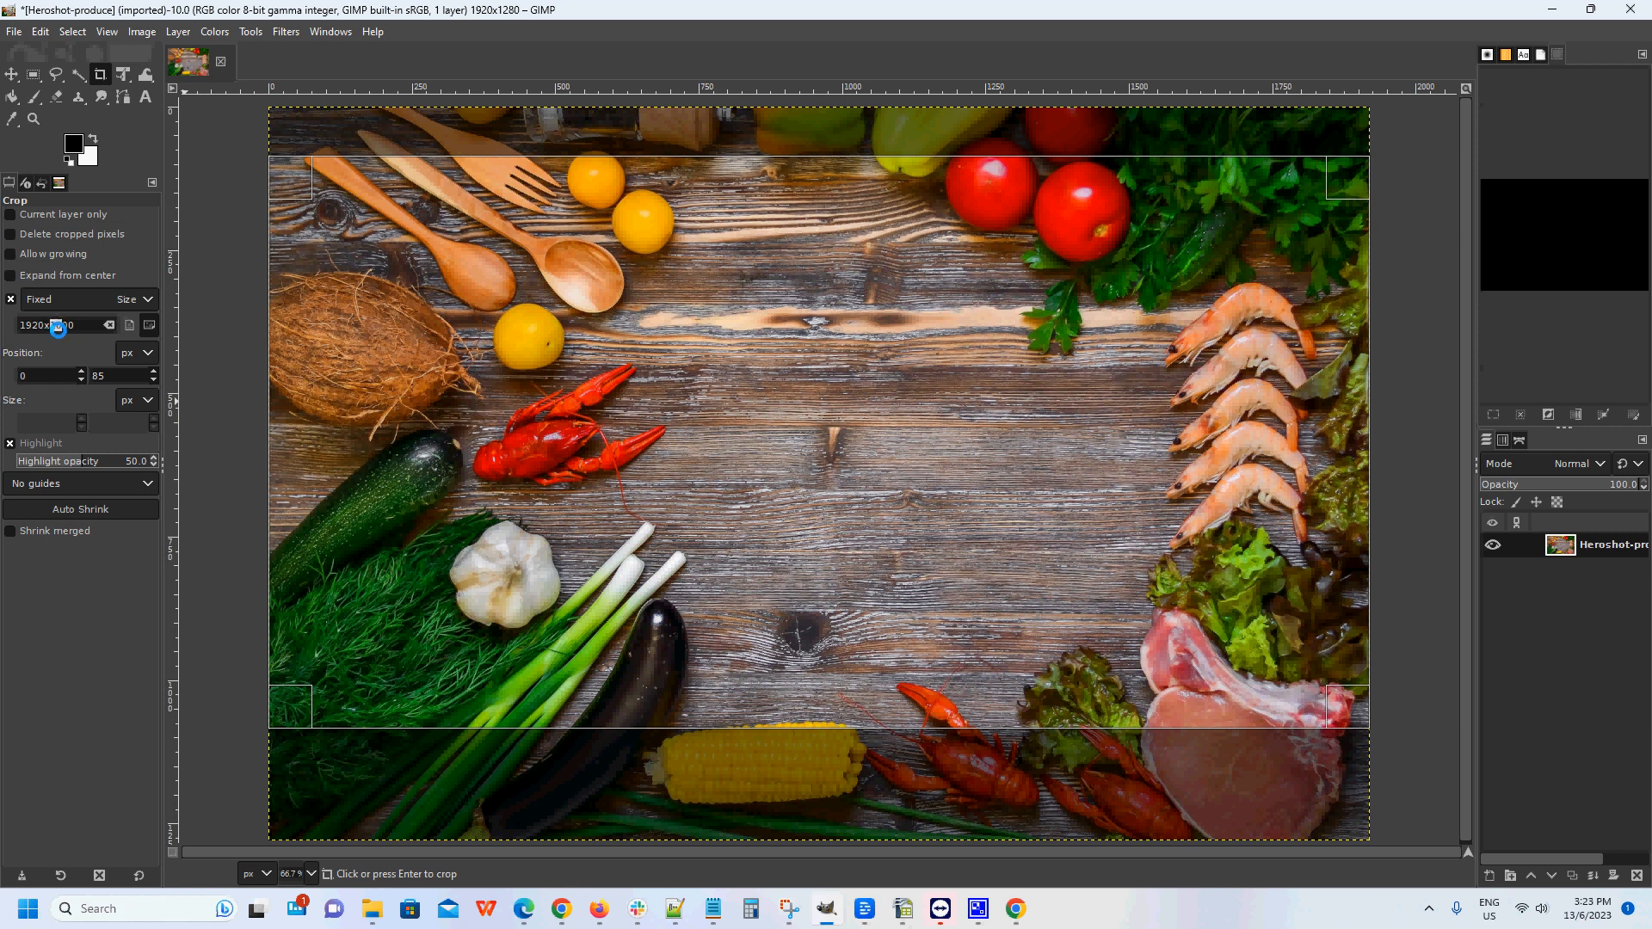
- Crop the image to a fixed 1920x800 px frame across its full width, with the frame's top at about 53 px
type("8")
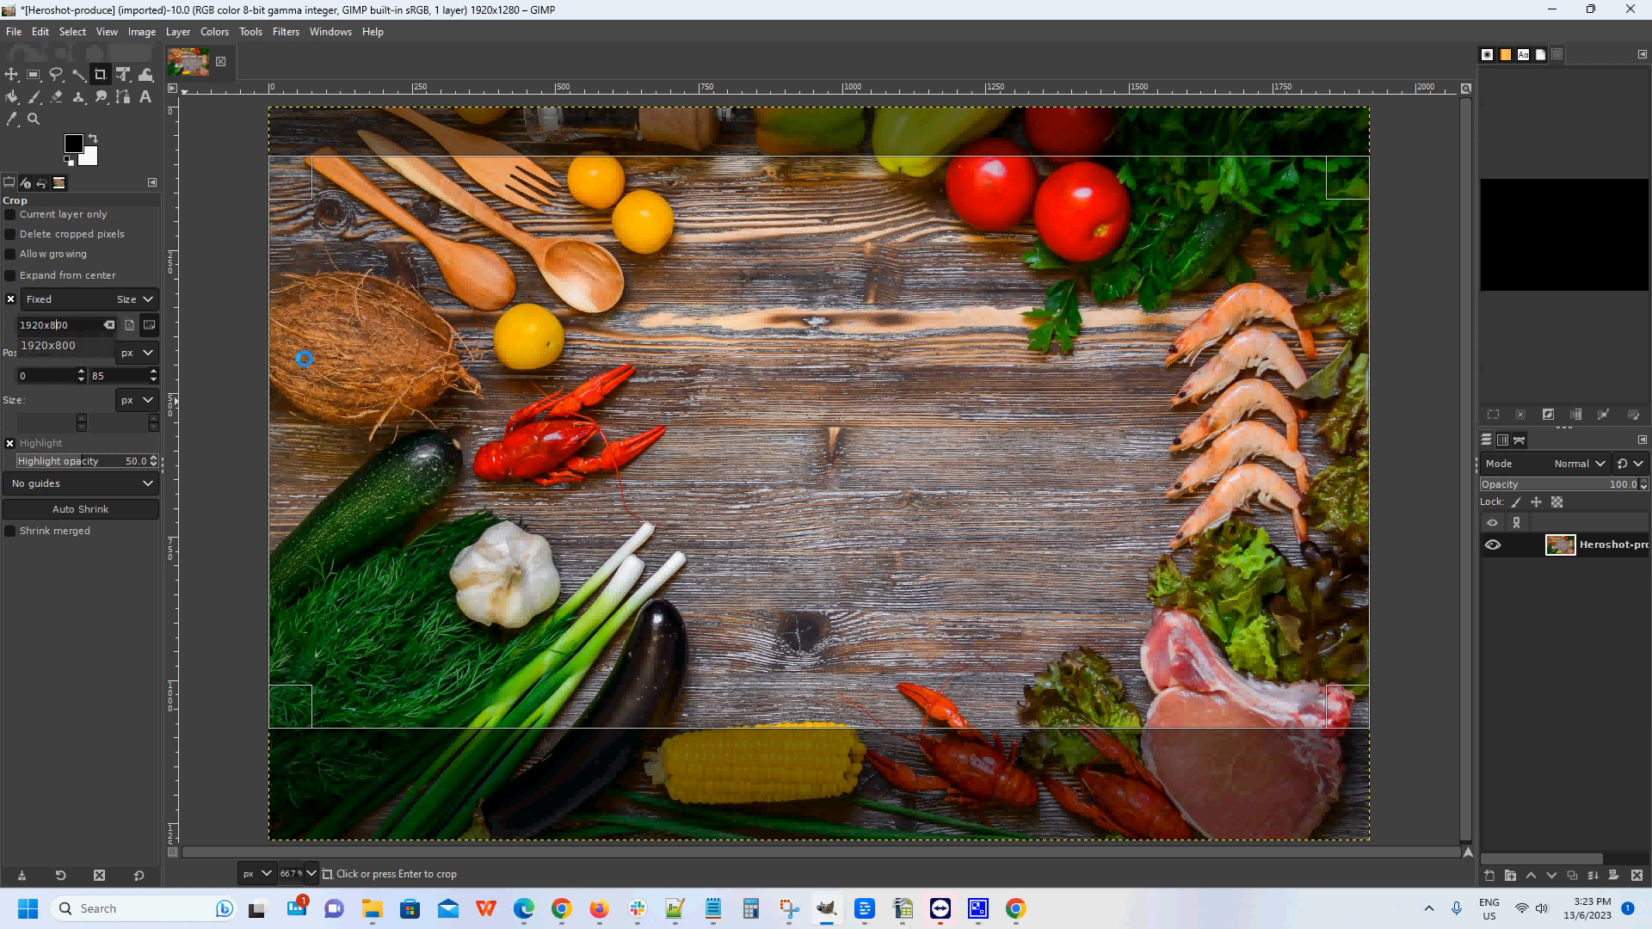
left_click(380, 356)
key("Return")
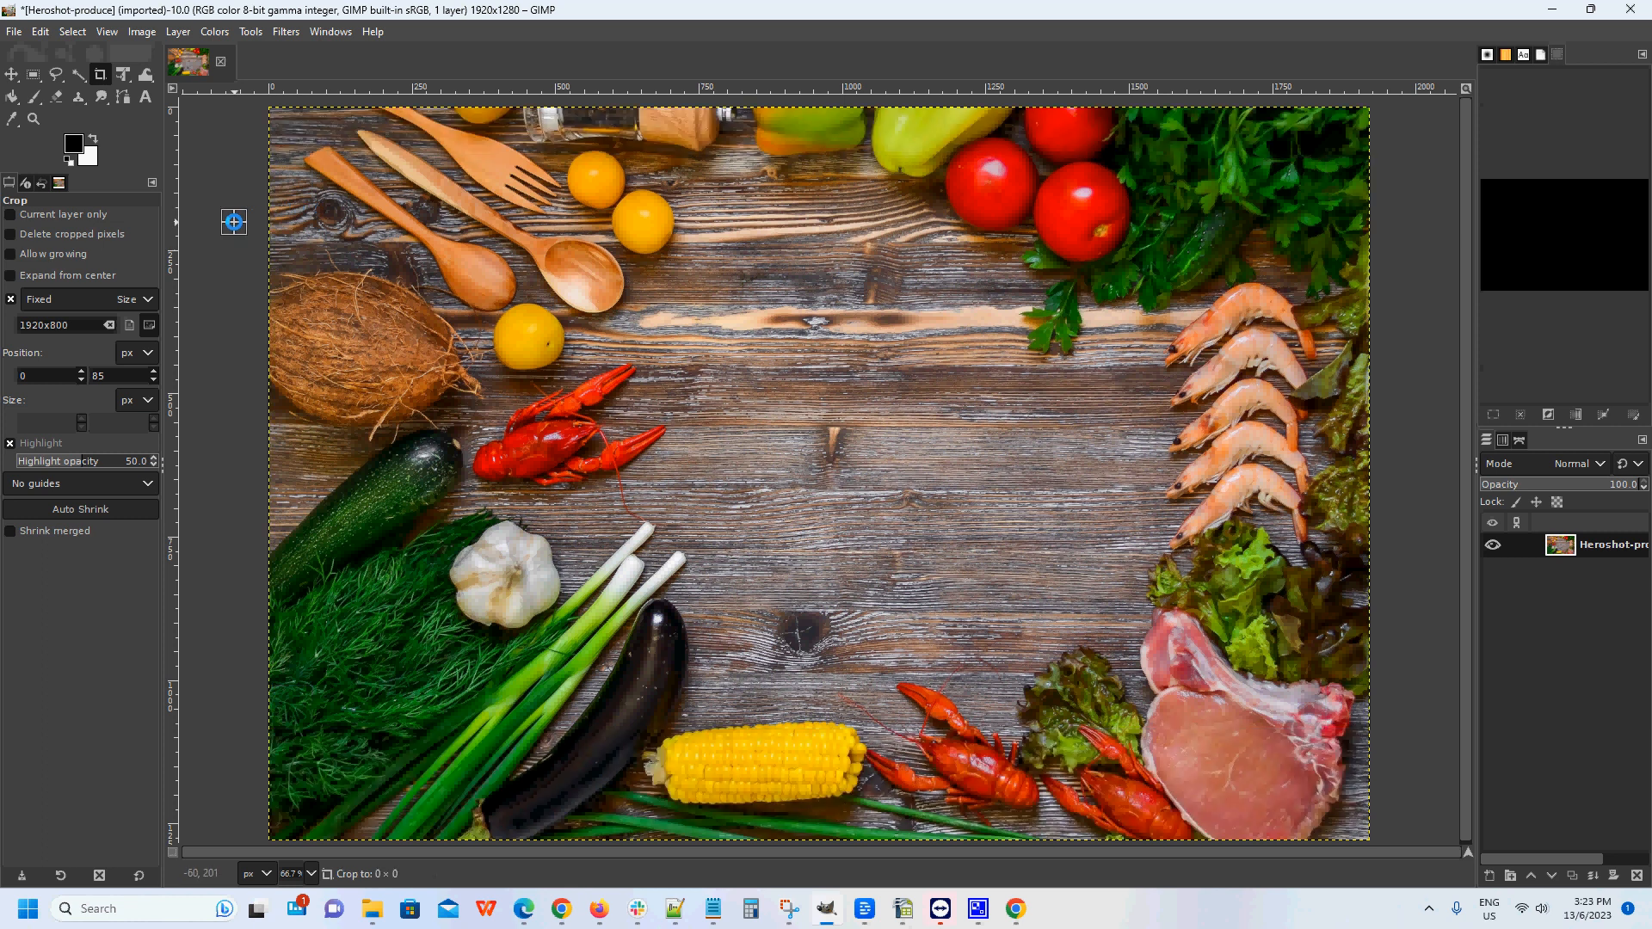
key("ctrl+z")
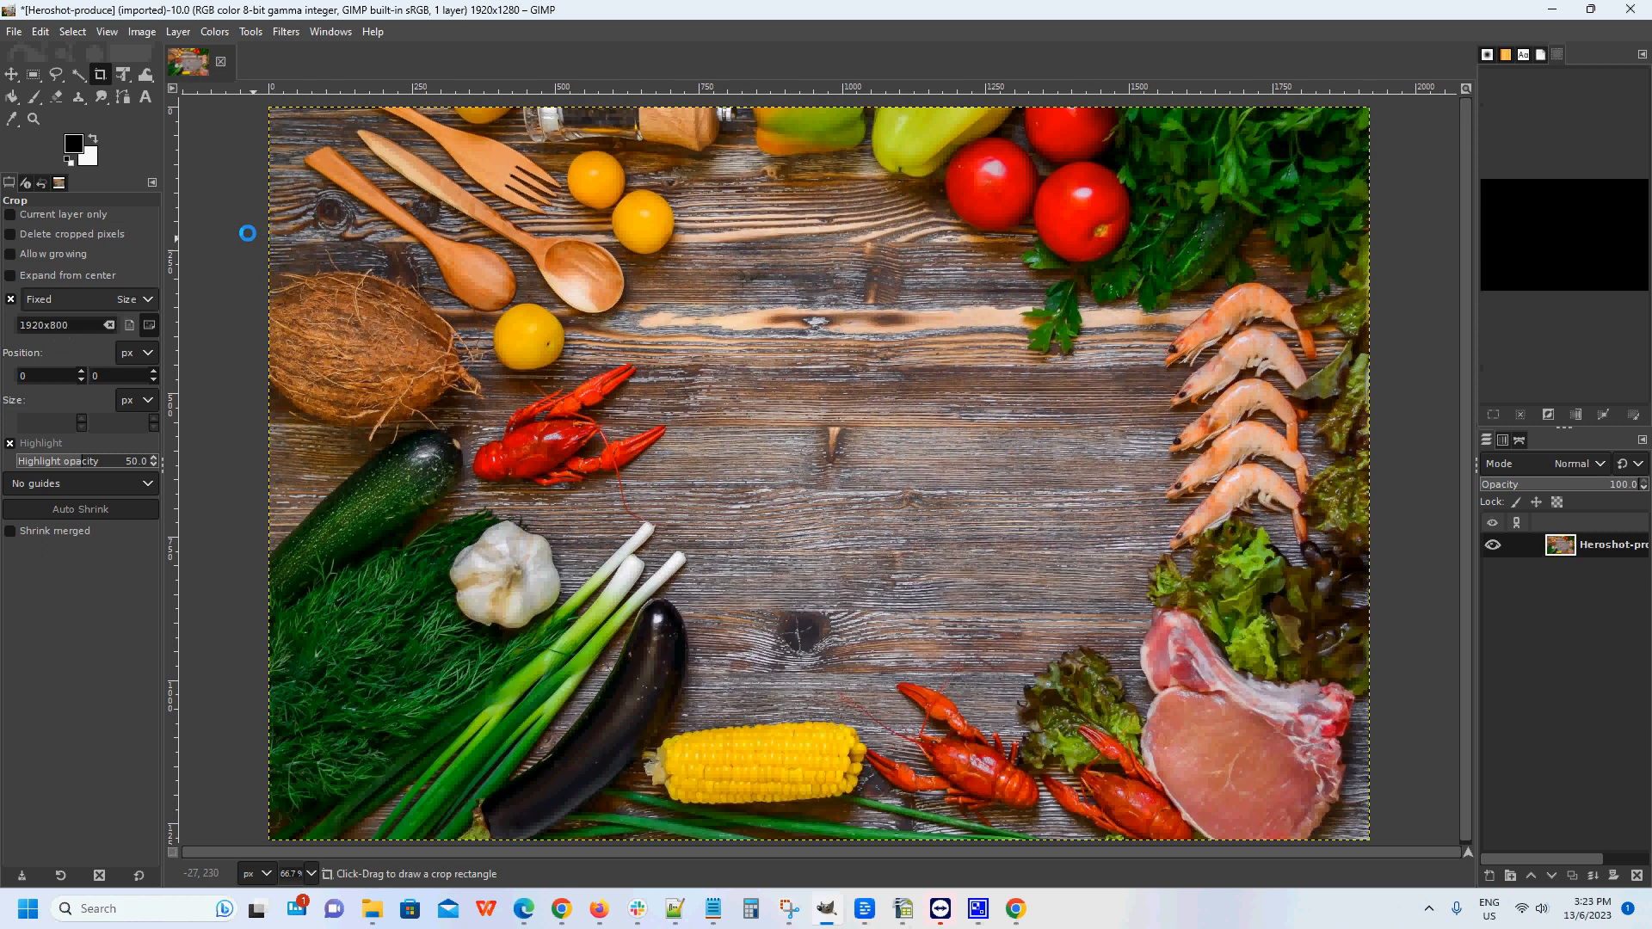
left_click_drag(258, 241, 450, 407)
left_click_drag(654, 353, 674, 316)
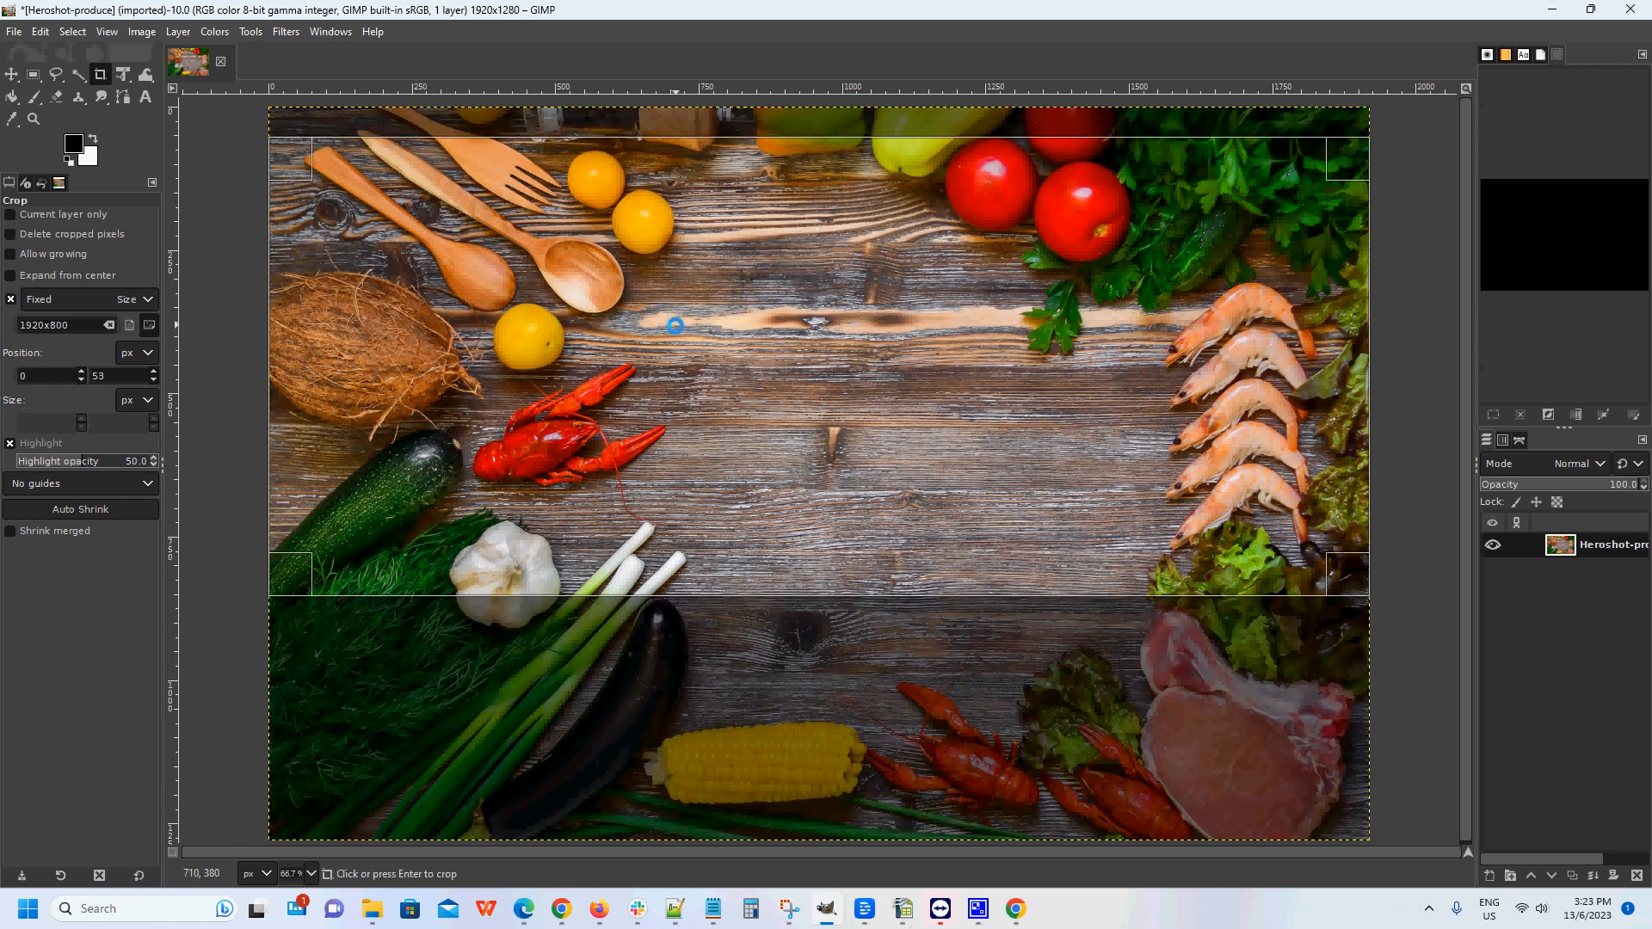
left_click(687, 345)
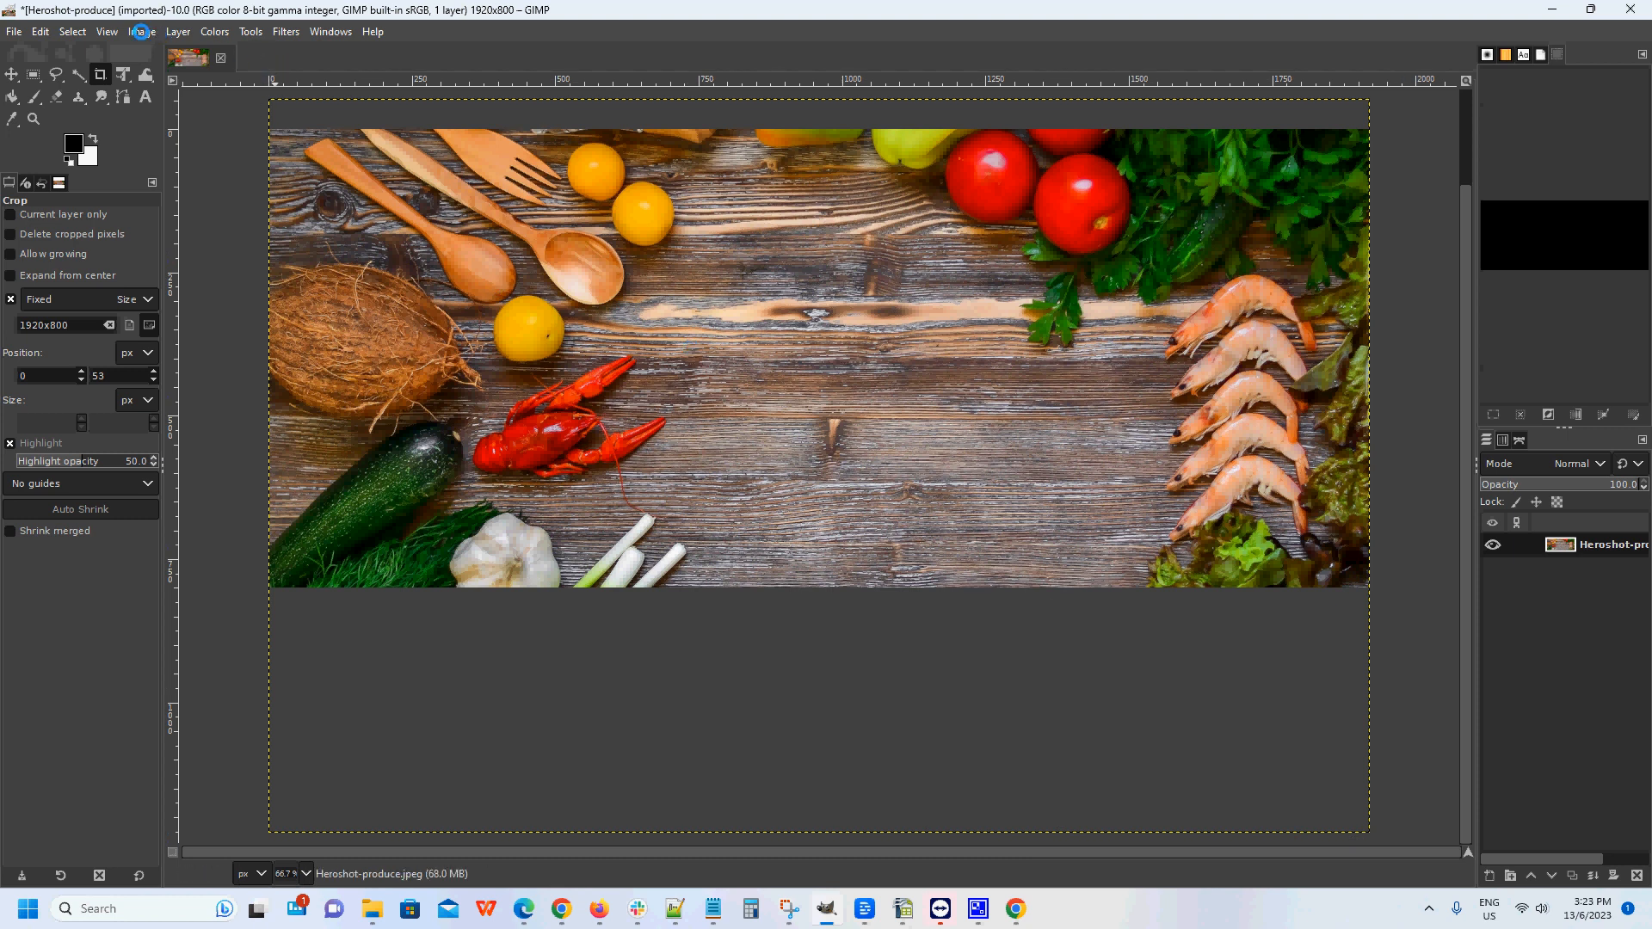
- Export the cropped image to the Hero-shots folder as Heroshot-produce-2.jpg
left_click(14, 32)
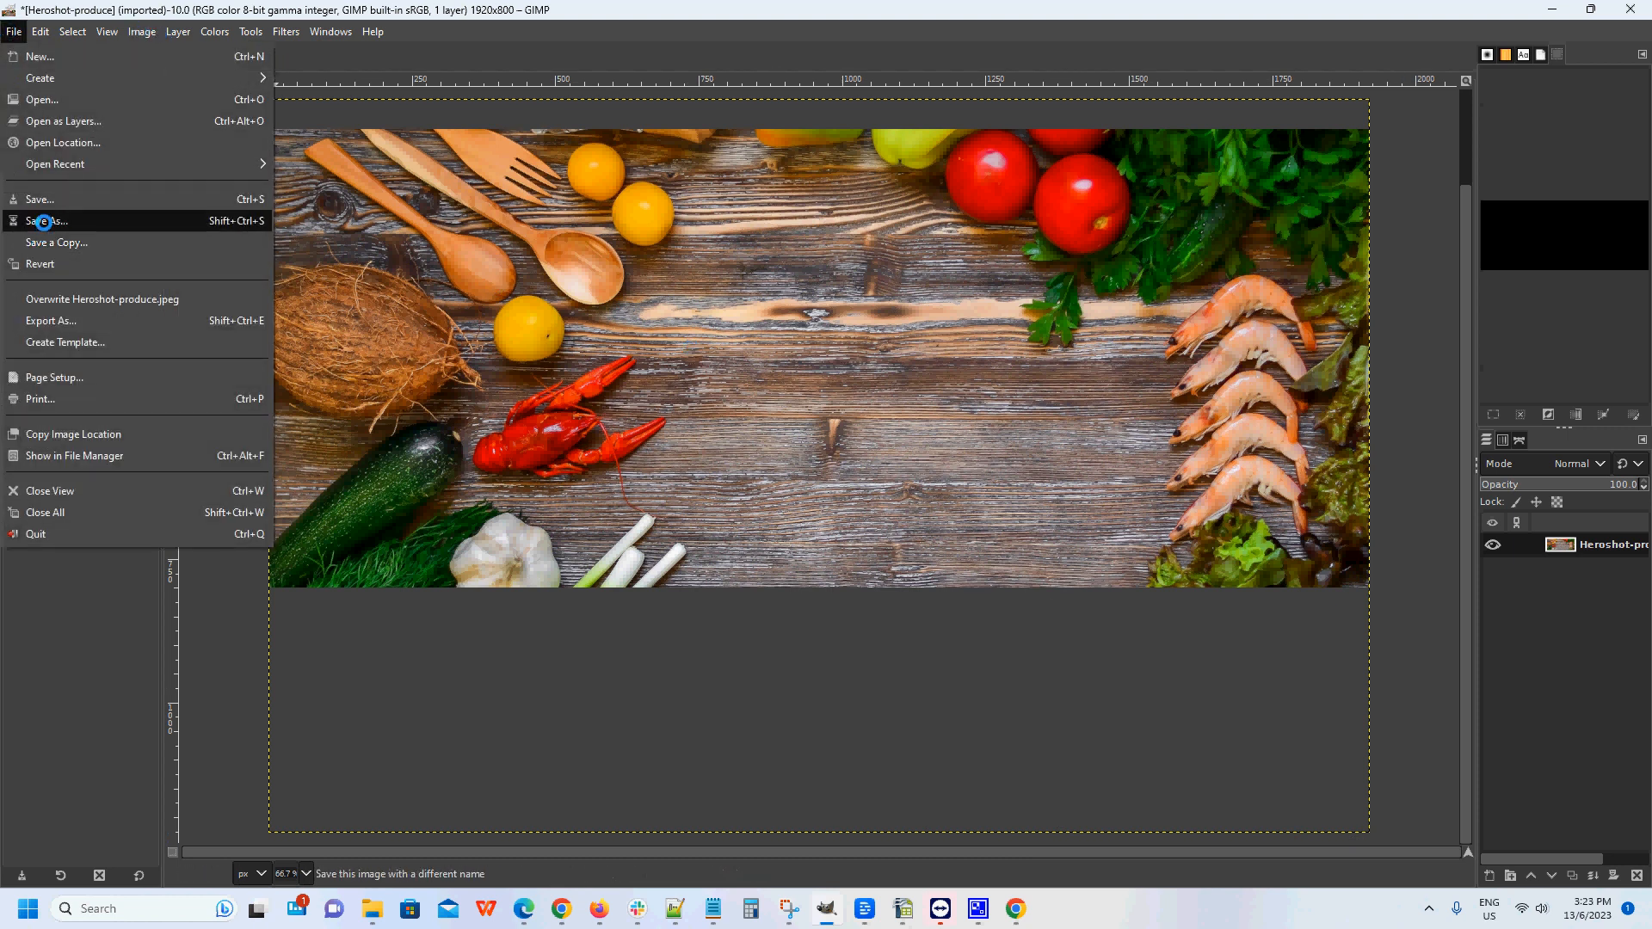
left_click(73, 321)
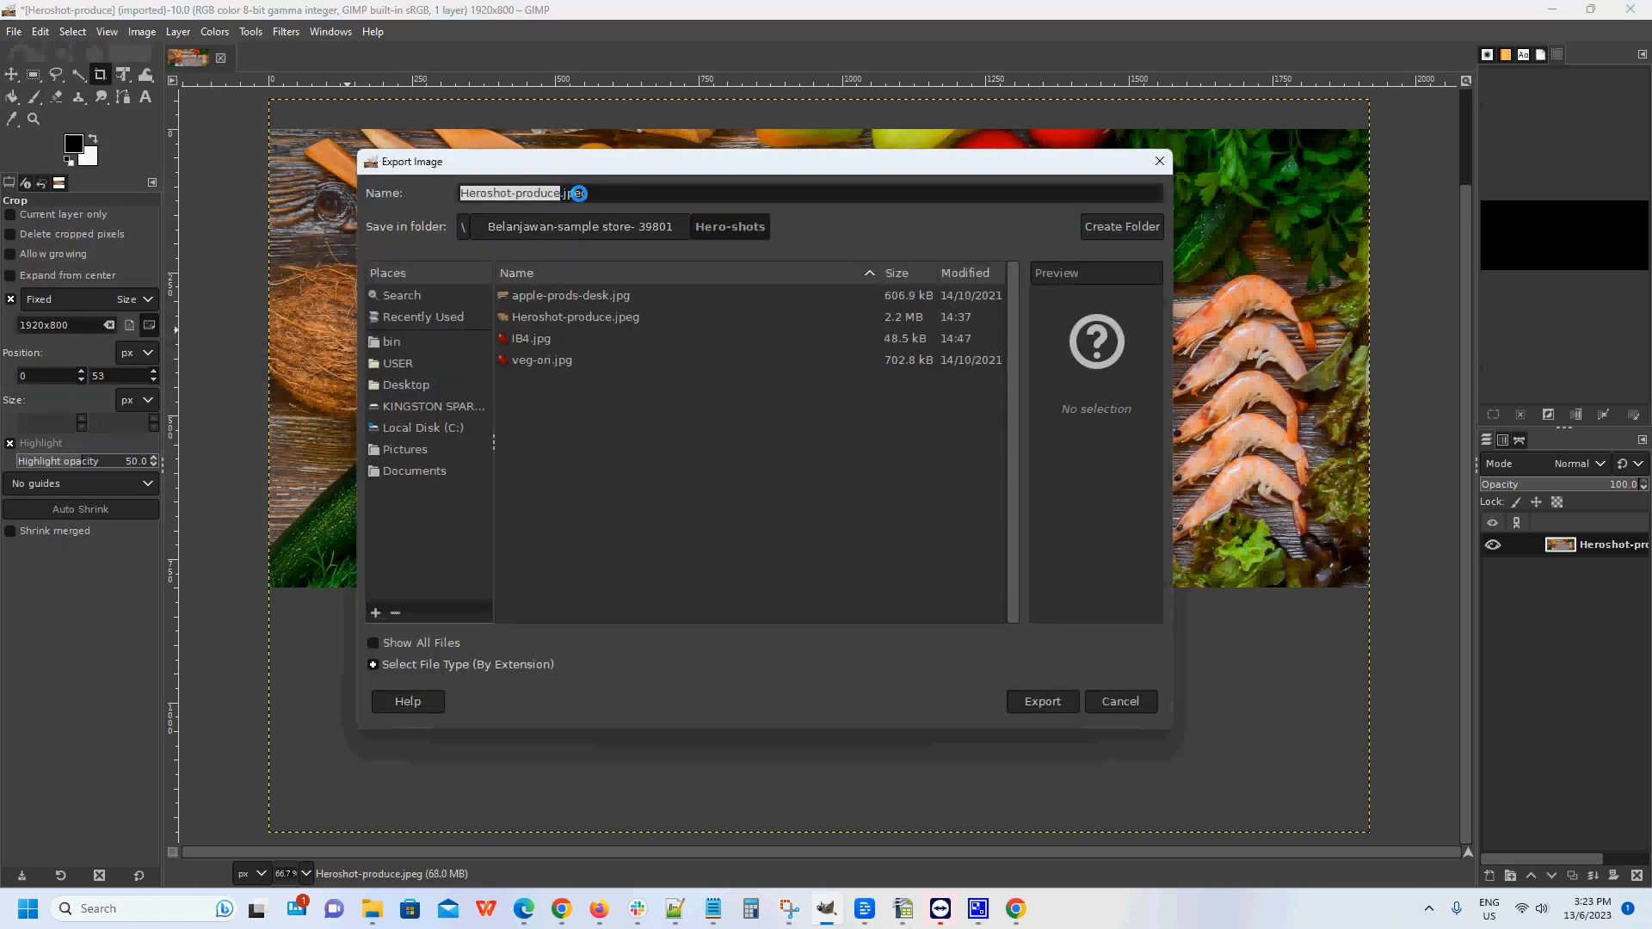
left_click(578, 193)
key("BackSpace")
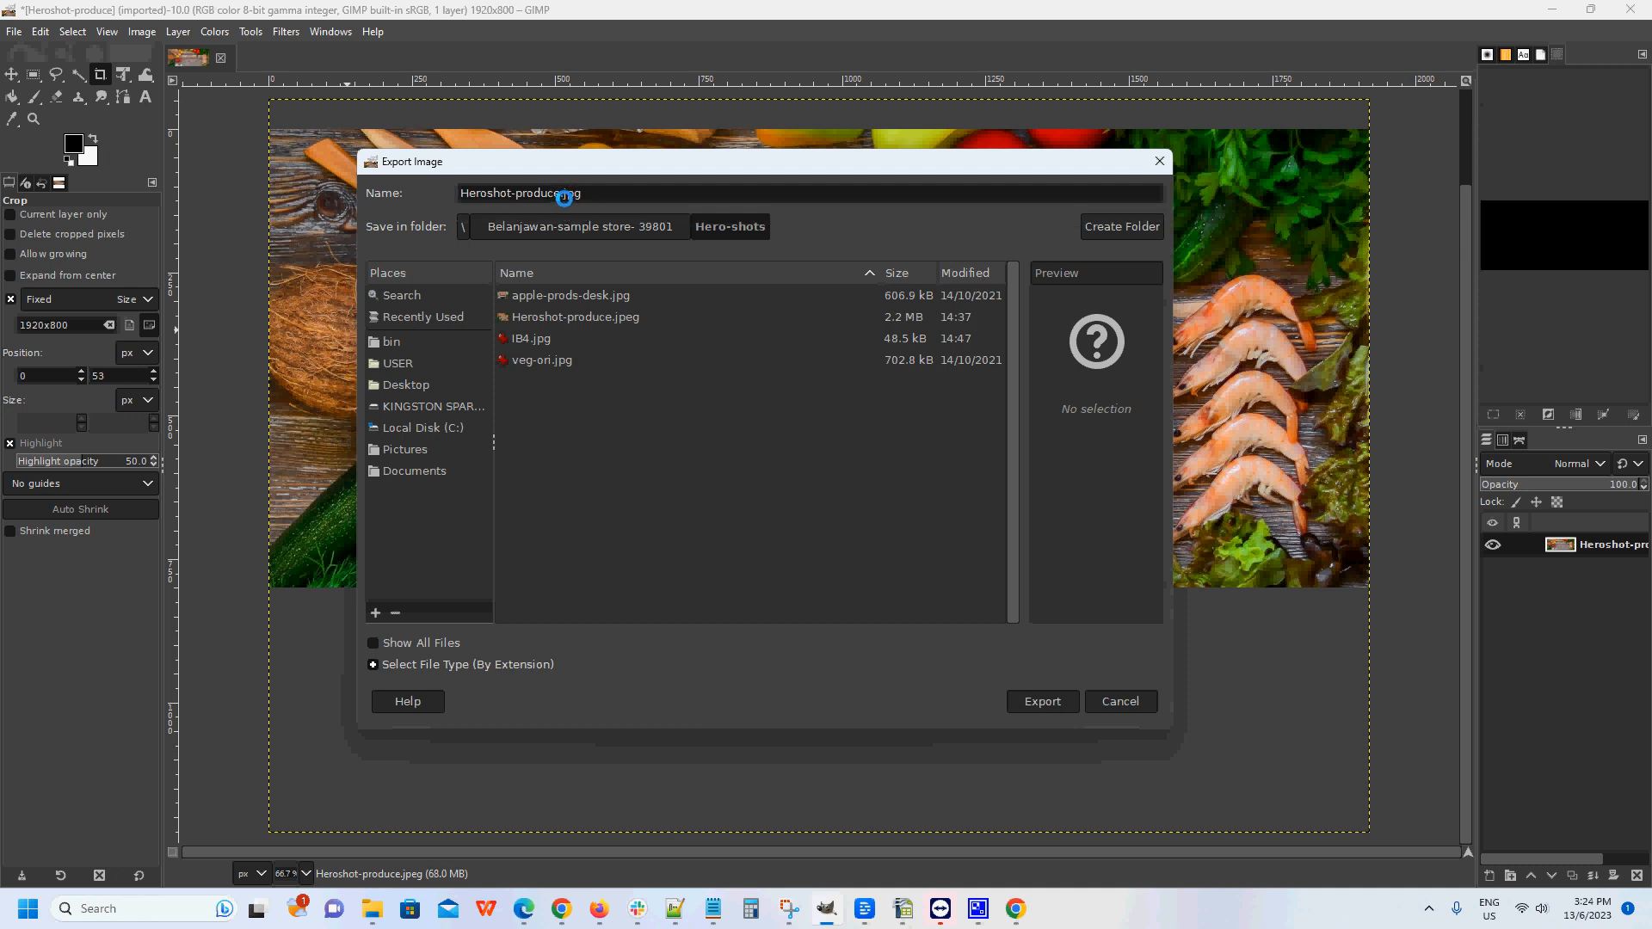
left_click(564, 195)
type("-2")
left_click(1043, 700)
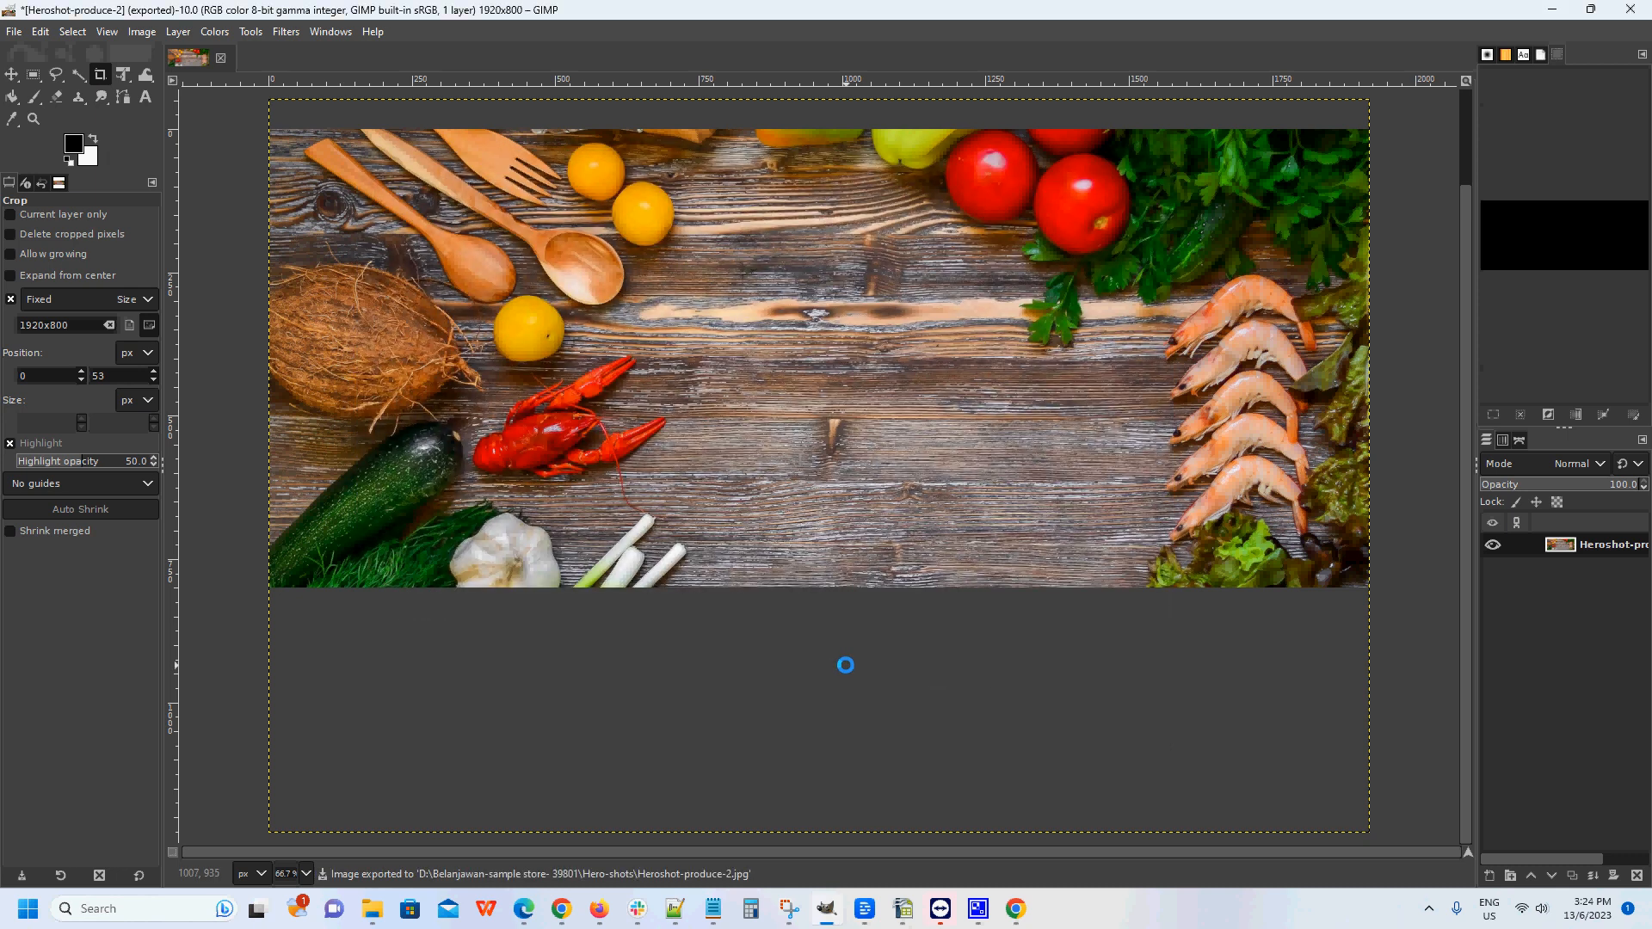
- Check the exported Heroshot-produce-2.jpg in the Hero-shots folder and switch to the TinyPNG page in Chrome
left_click(372, 908)
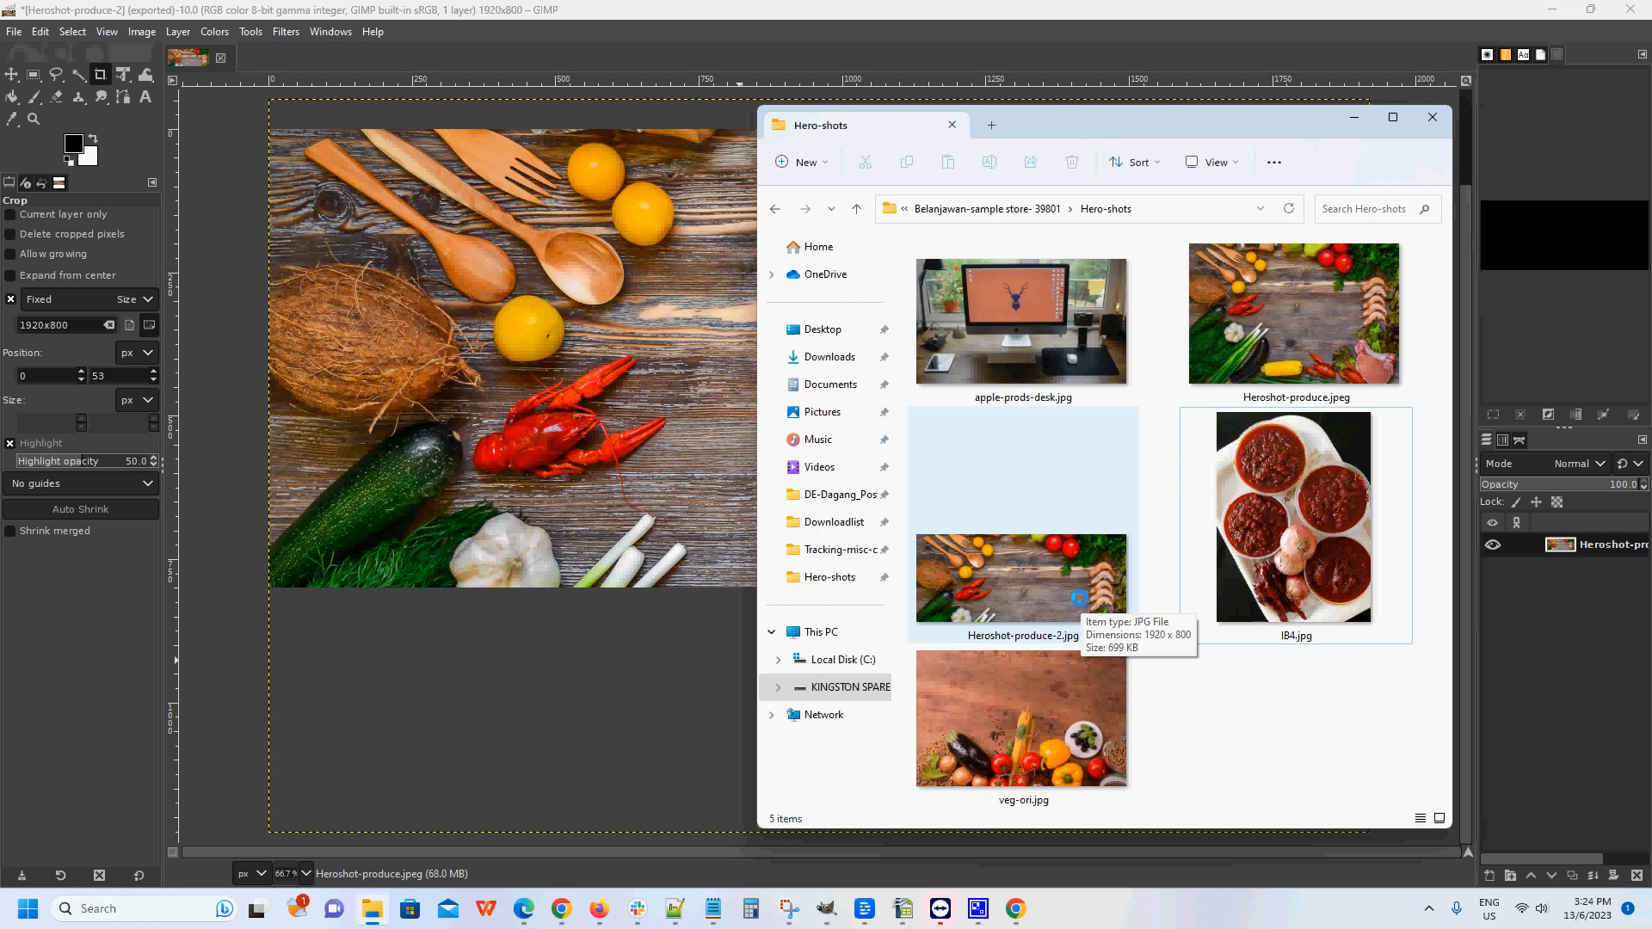
left_click(1353, 117)
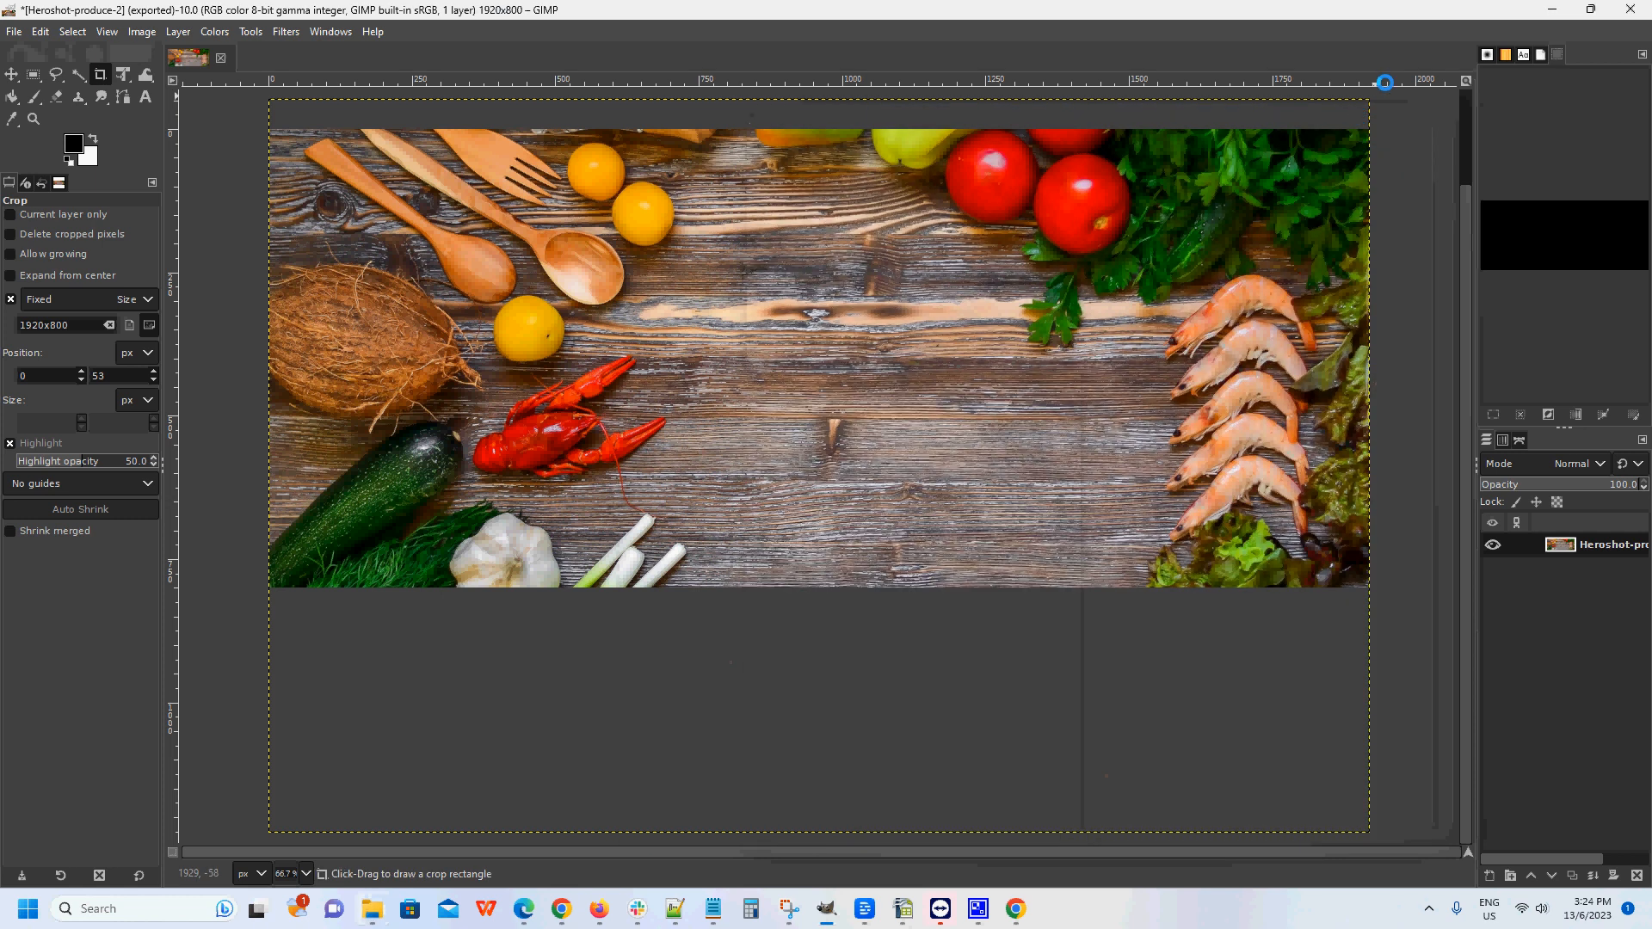
left_click(561, 908)
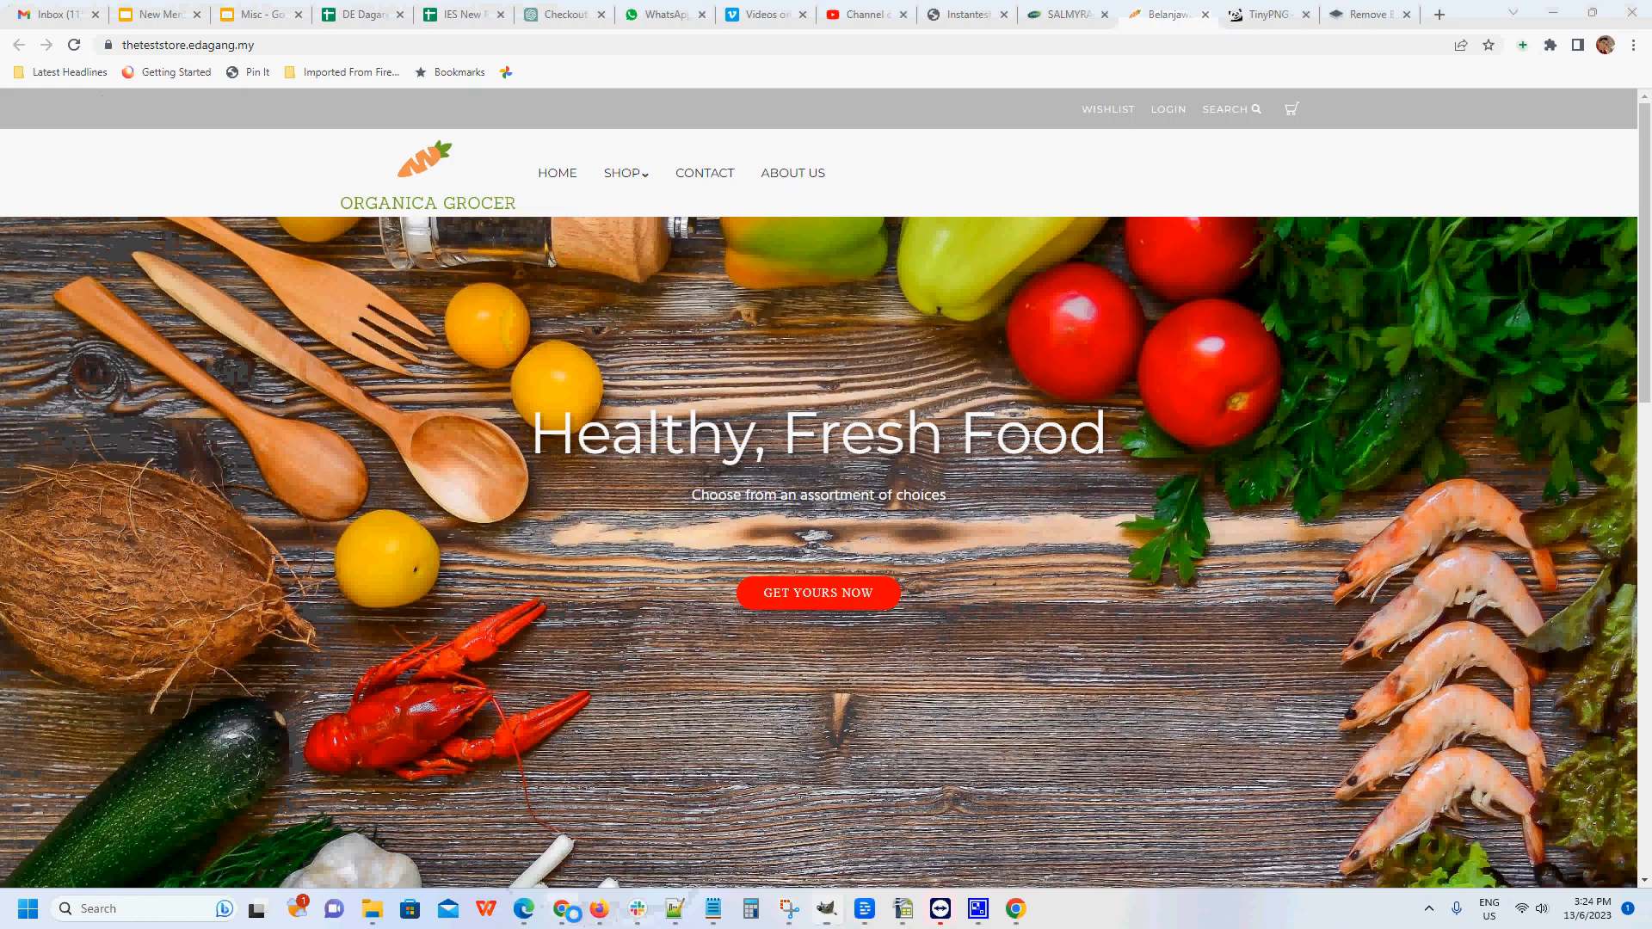
left_click(1260, 15)
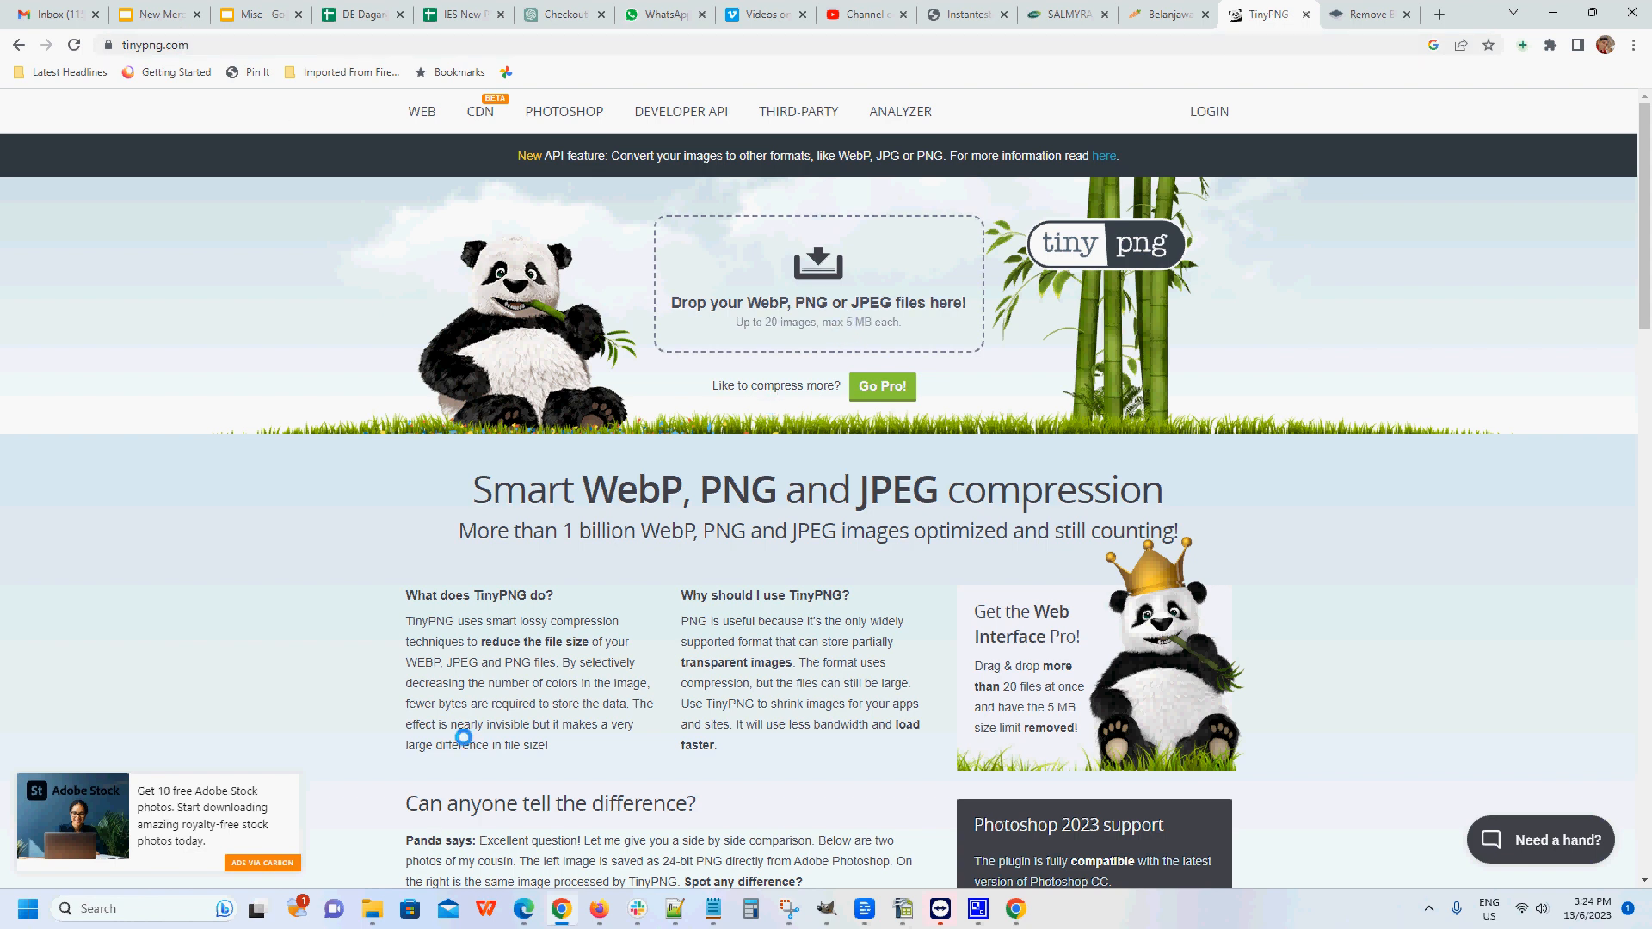
- Try to upload Heroshot-produce-2.jpg from the Hero-shots folder to TinyPNG
left_click(372, 907)
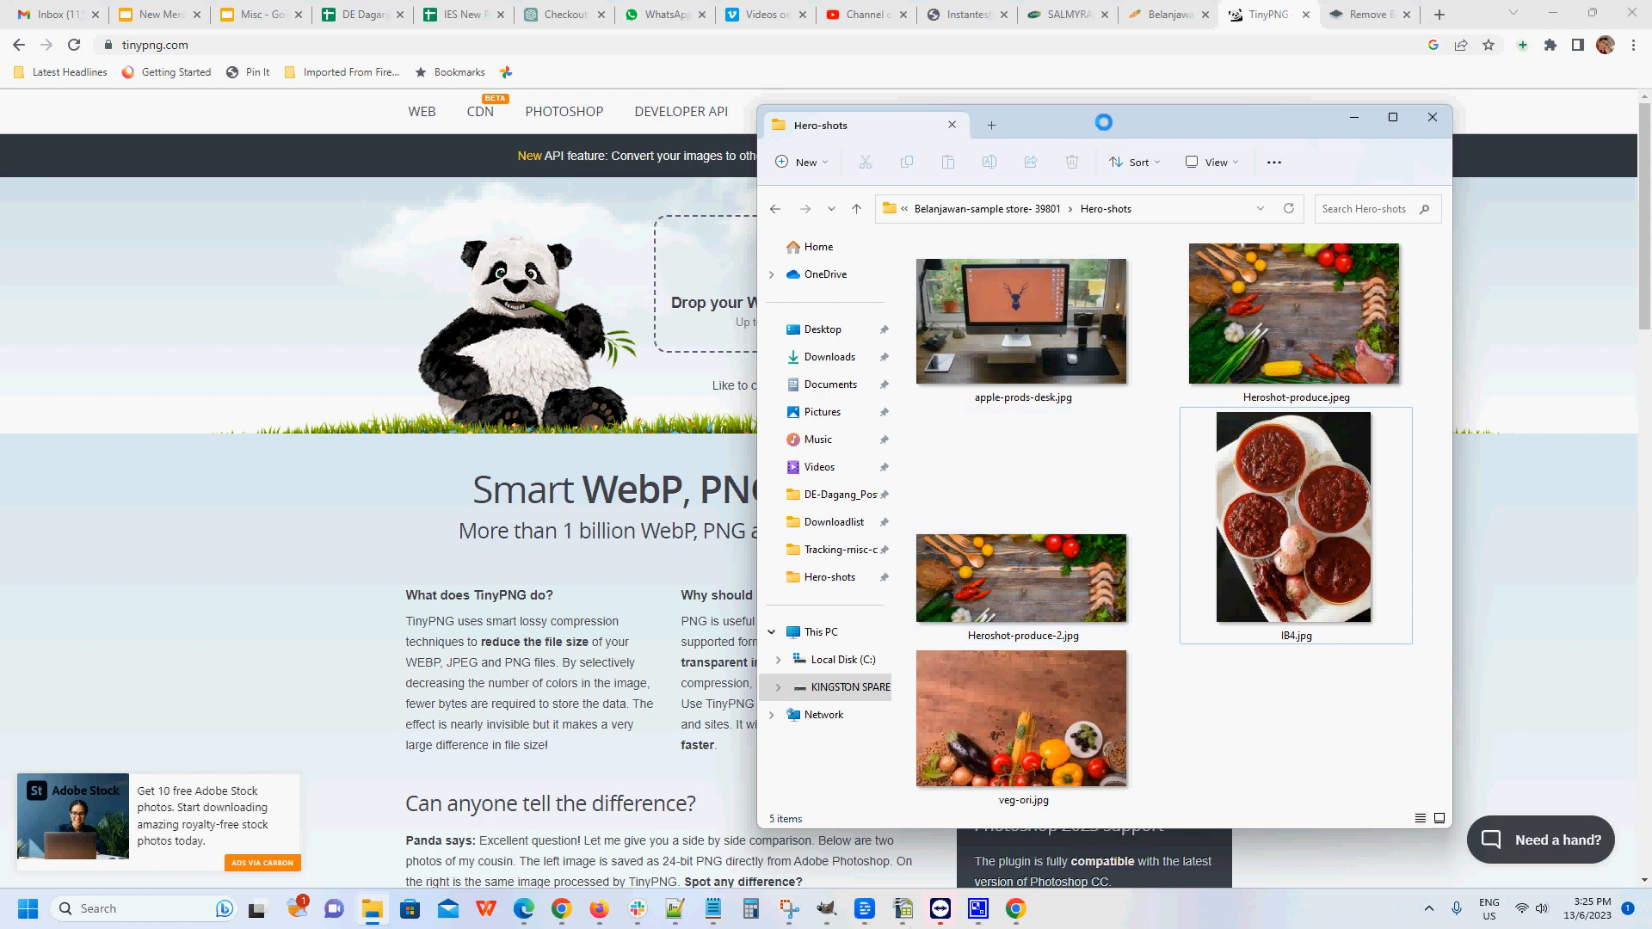
left_click_drag(1084, 128, 1160, 125)
left_click_drag(1097, 516, 750, 314)
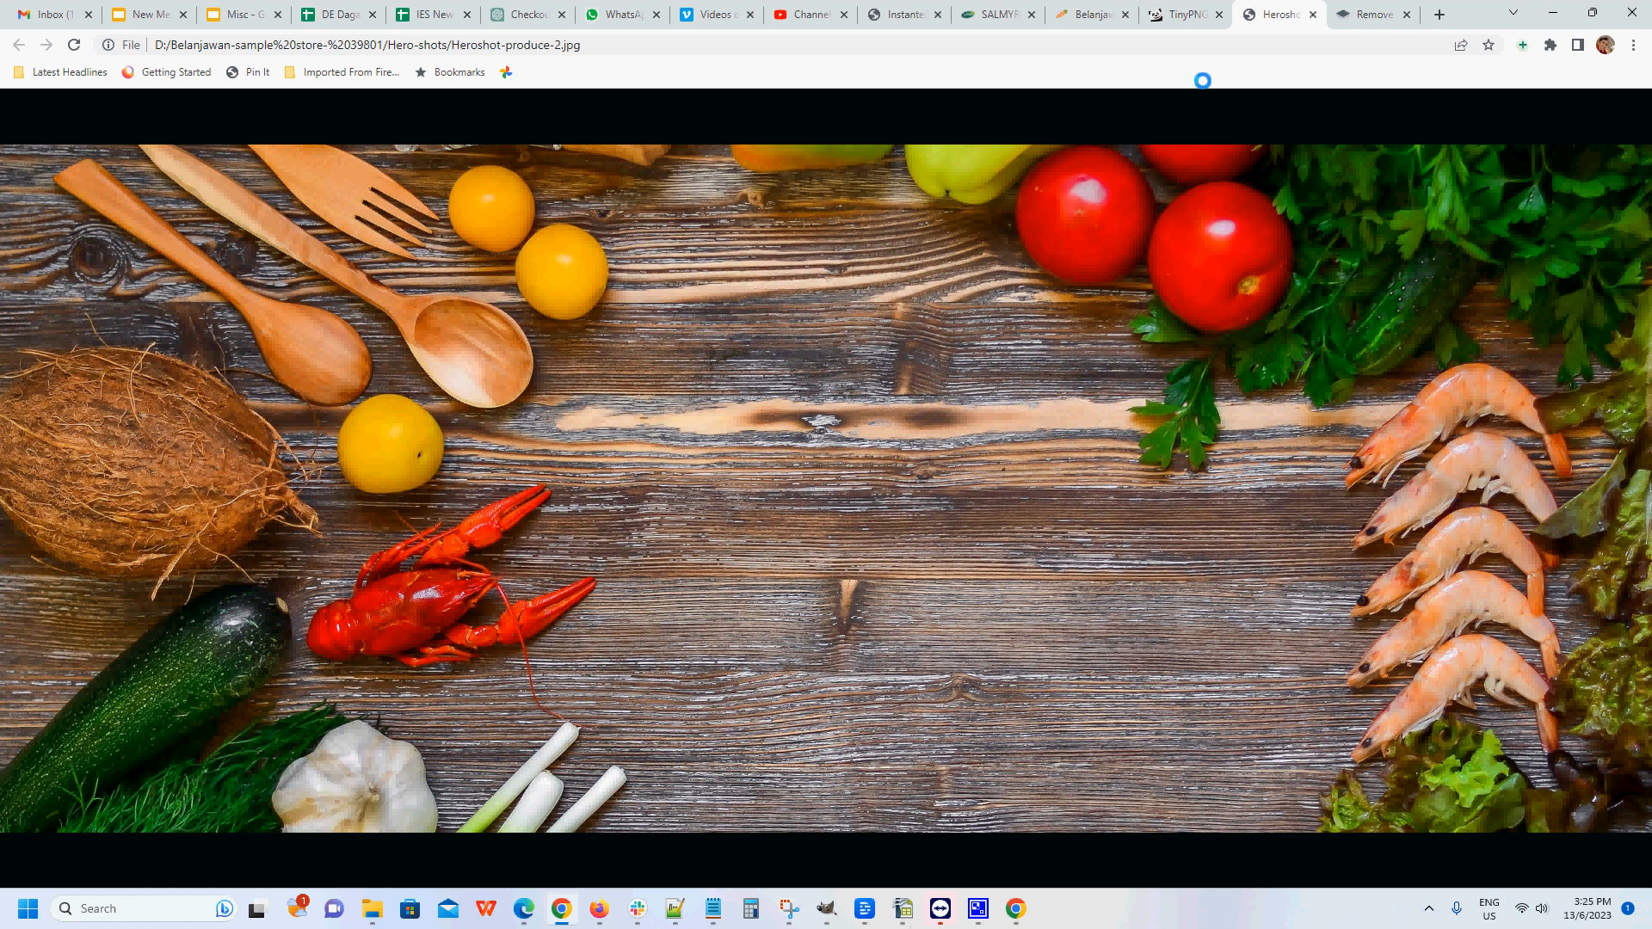
left_click(1187, 14)
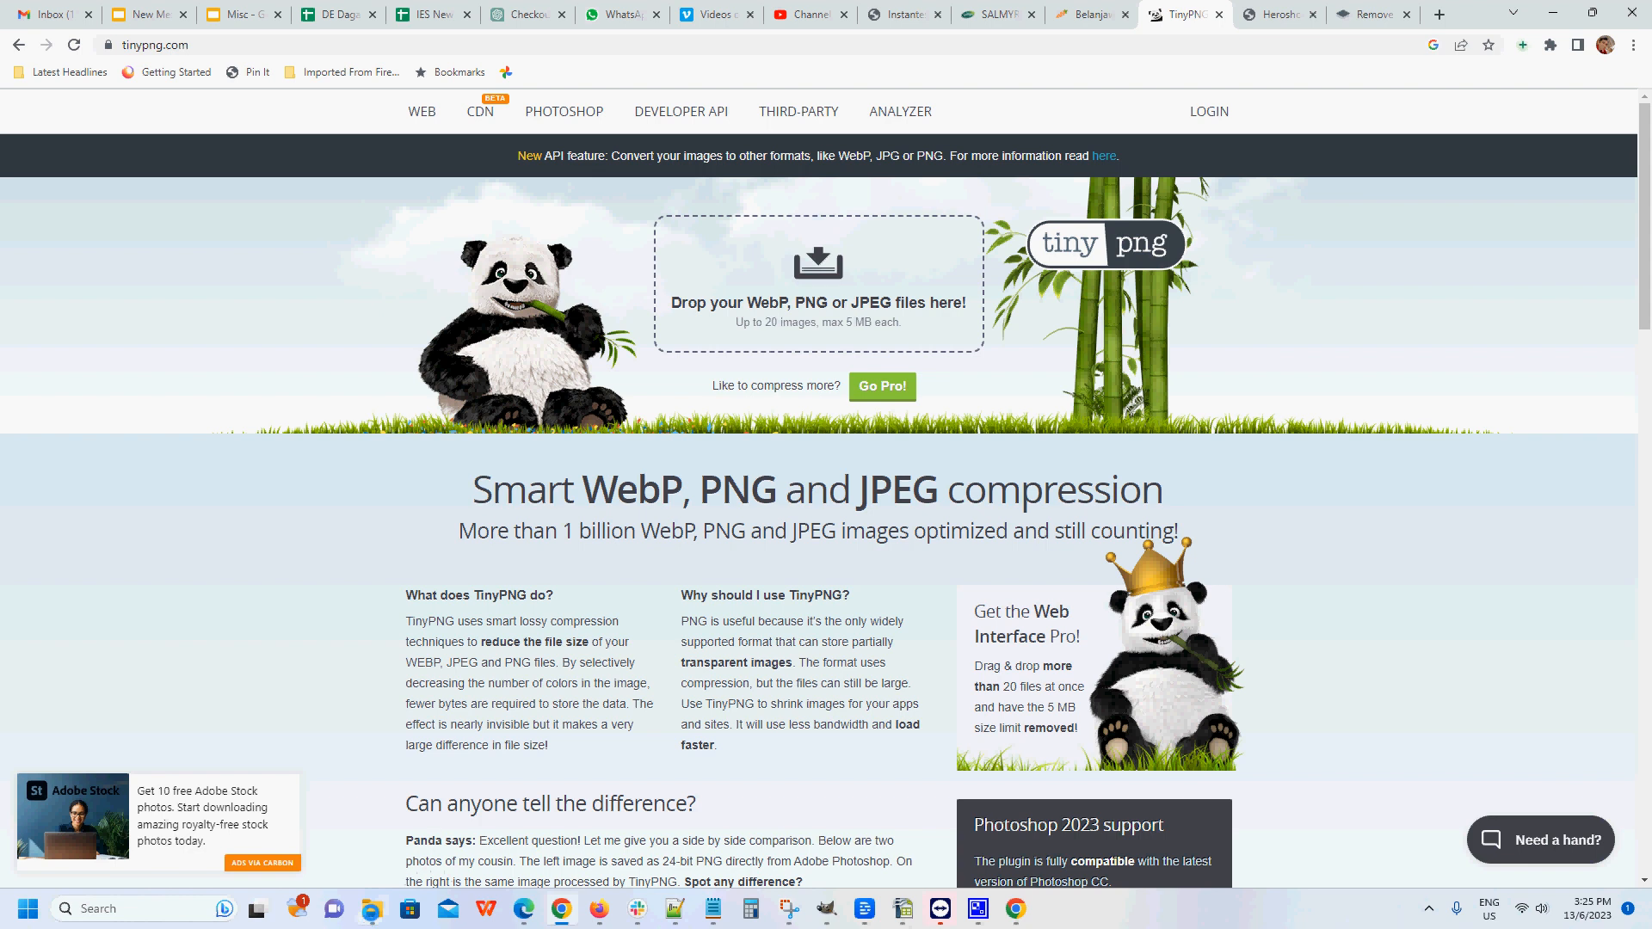
- Compress Heroshot-produce-2.jpg with TinyPNG and download the compressed copy to the Hero-shots folder as Heroshot-produce-3.jpg
key("alt+Tab")
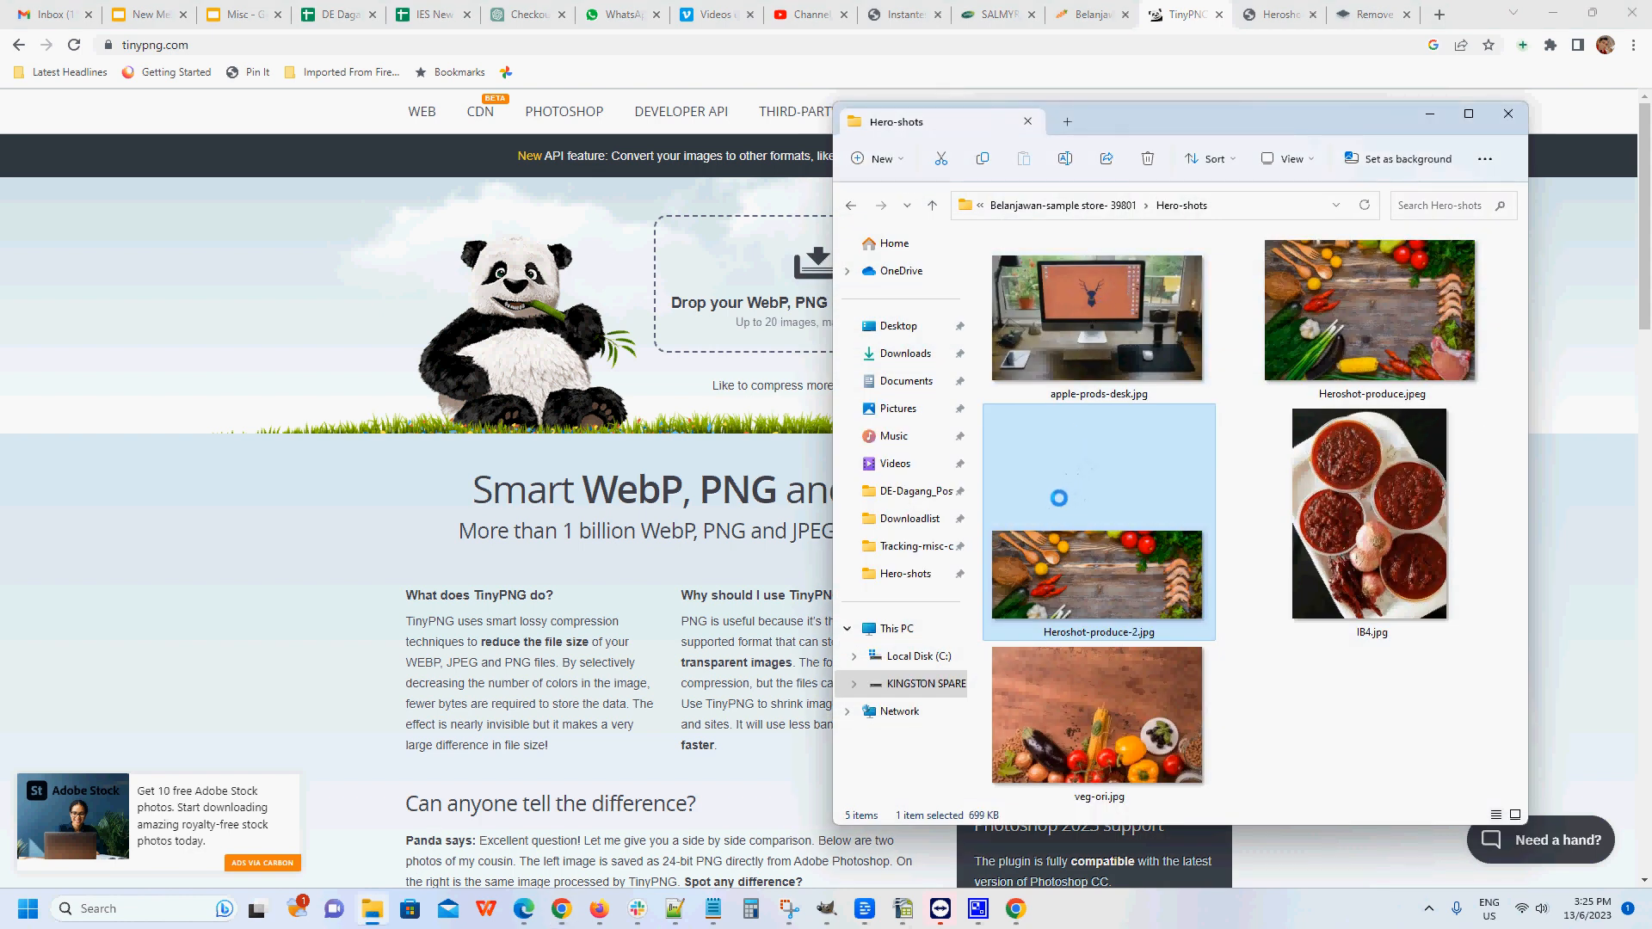
left_click(1315, 724)
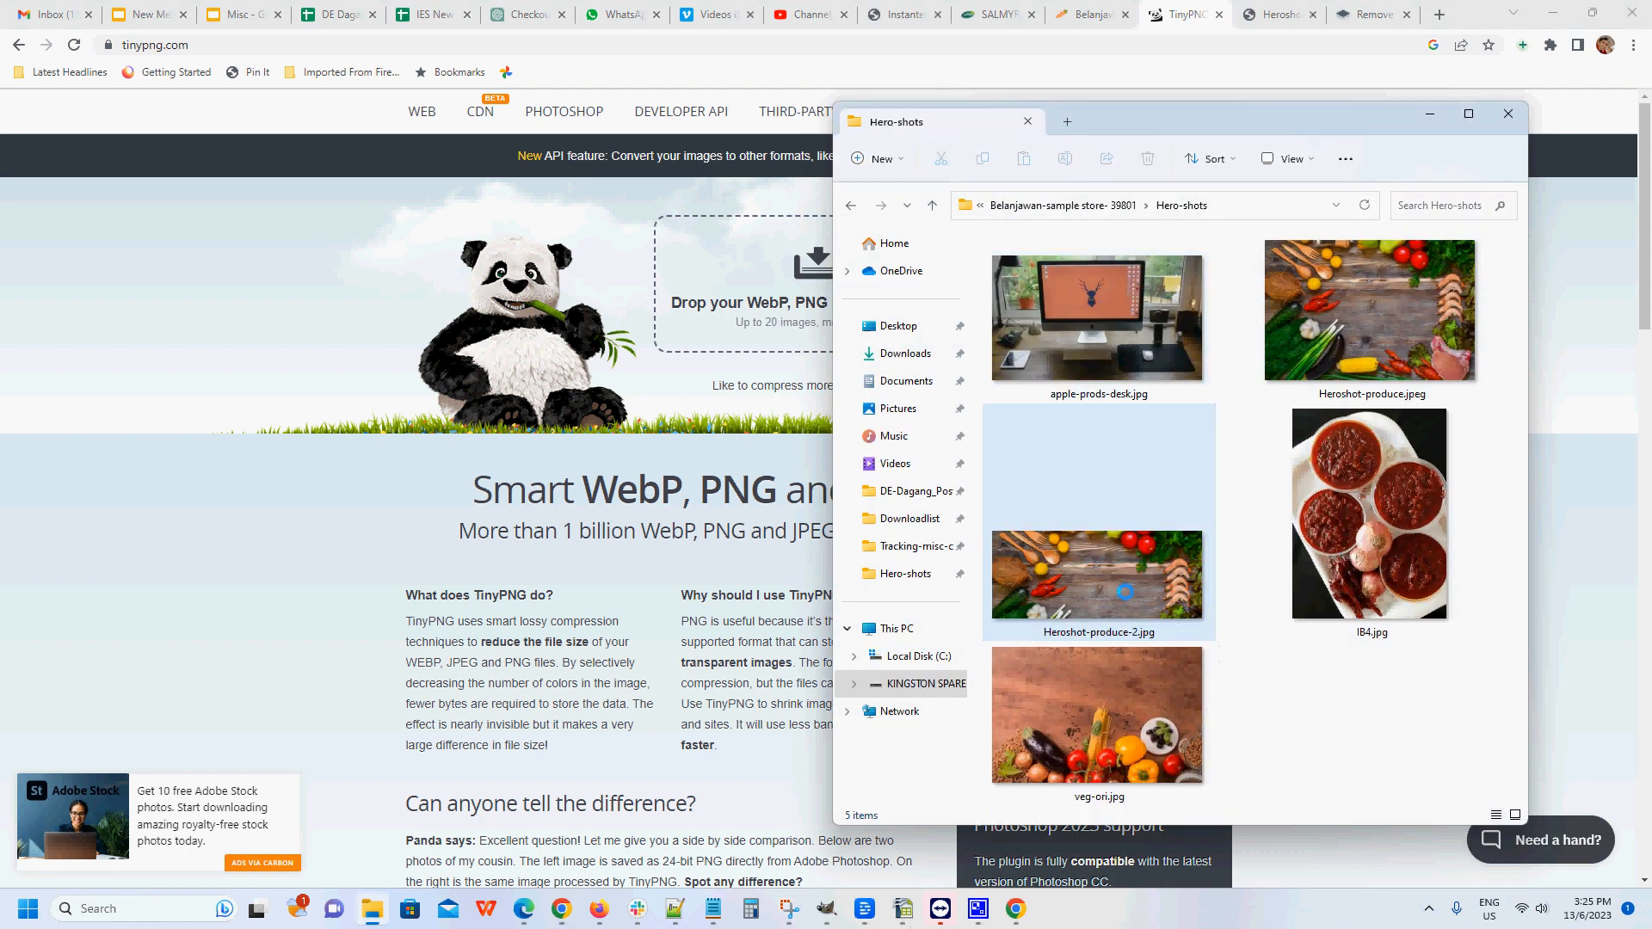
left_click_drag(1124, 592, 747, 311)
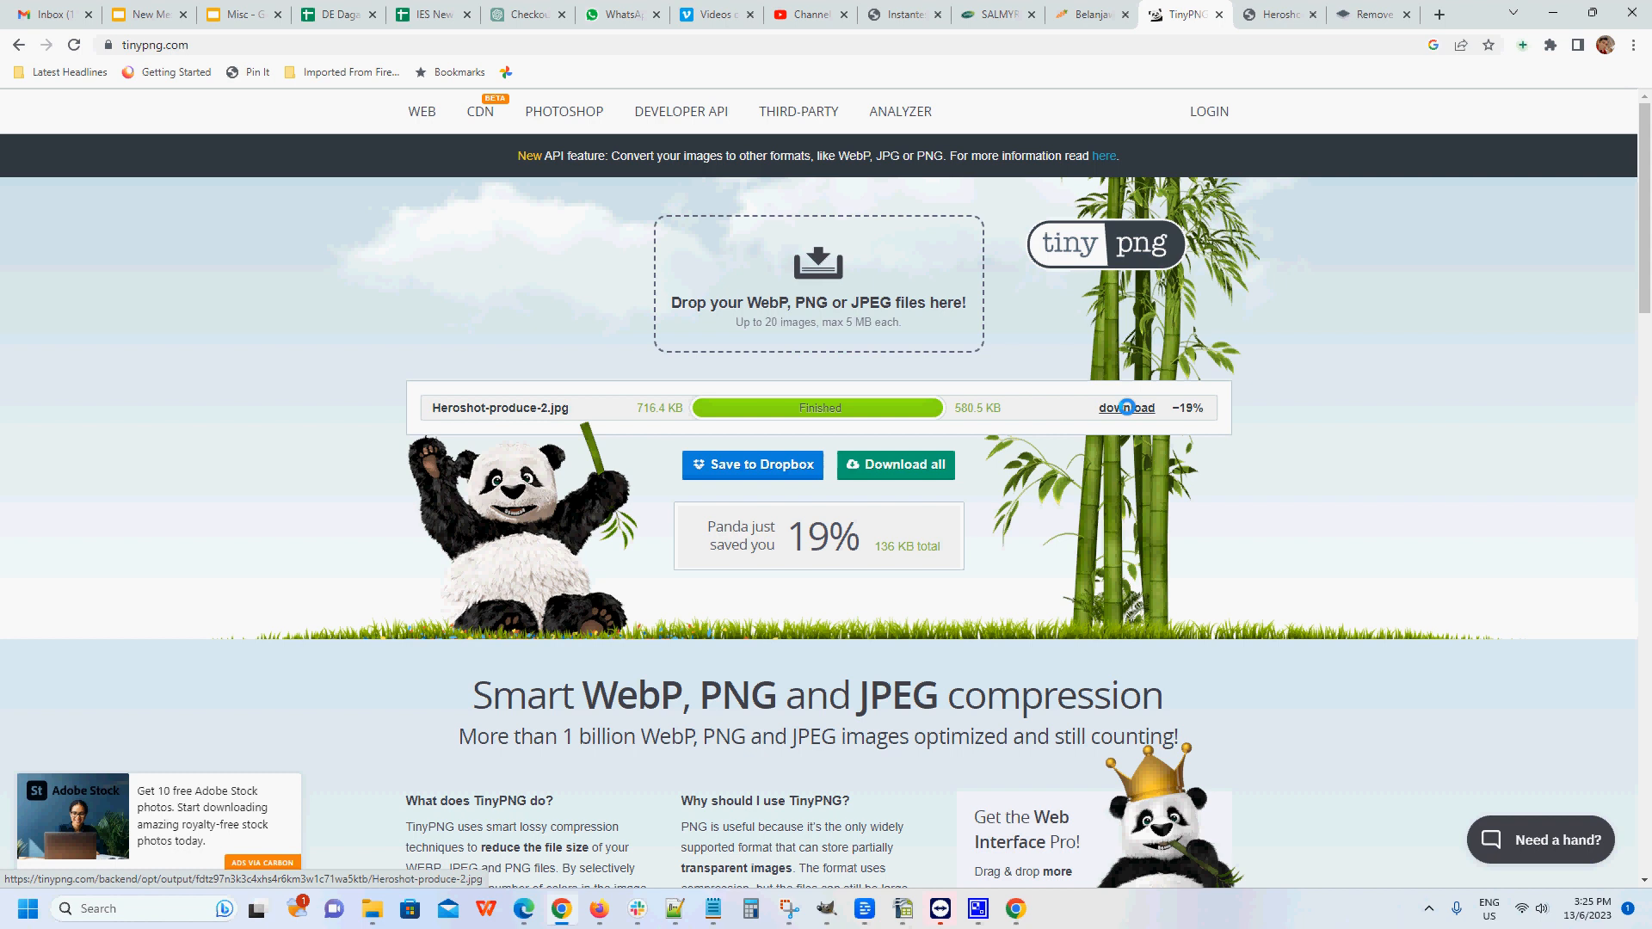
left_click(1127, 407)
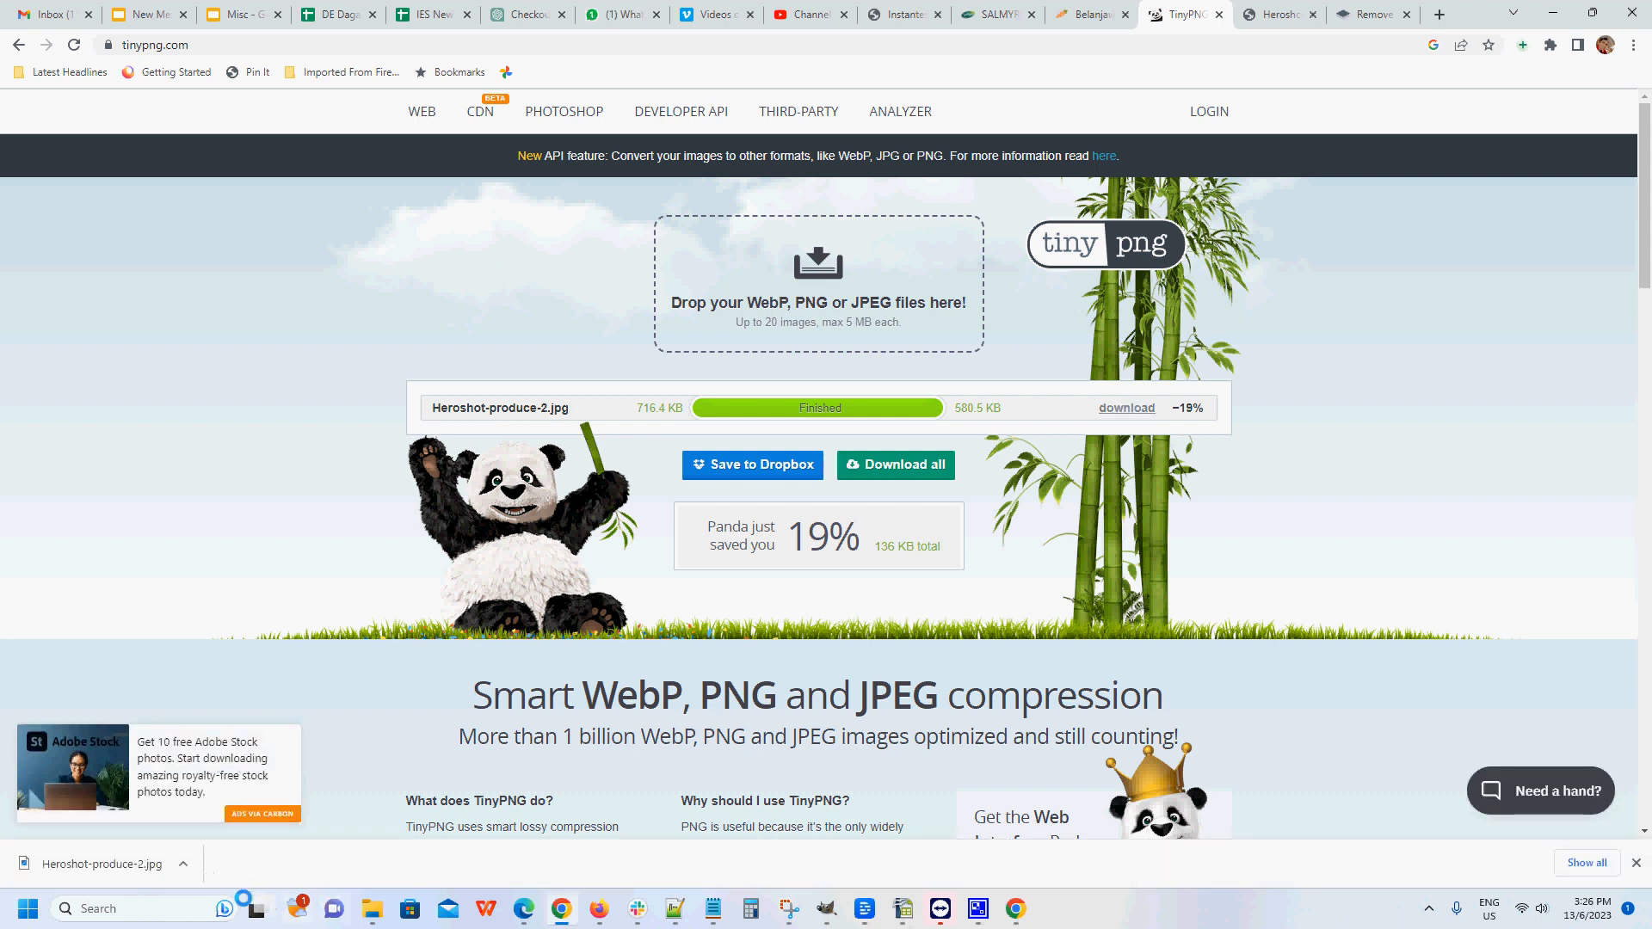
left_click(371, 909)
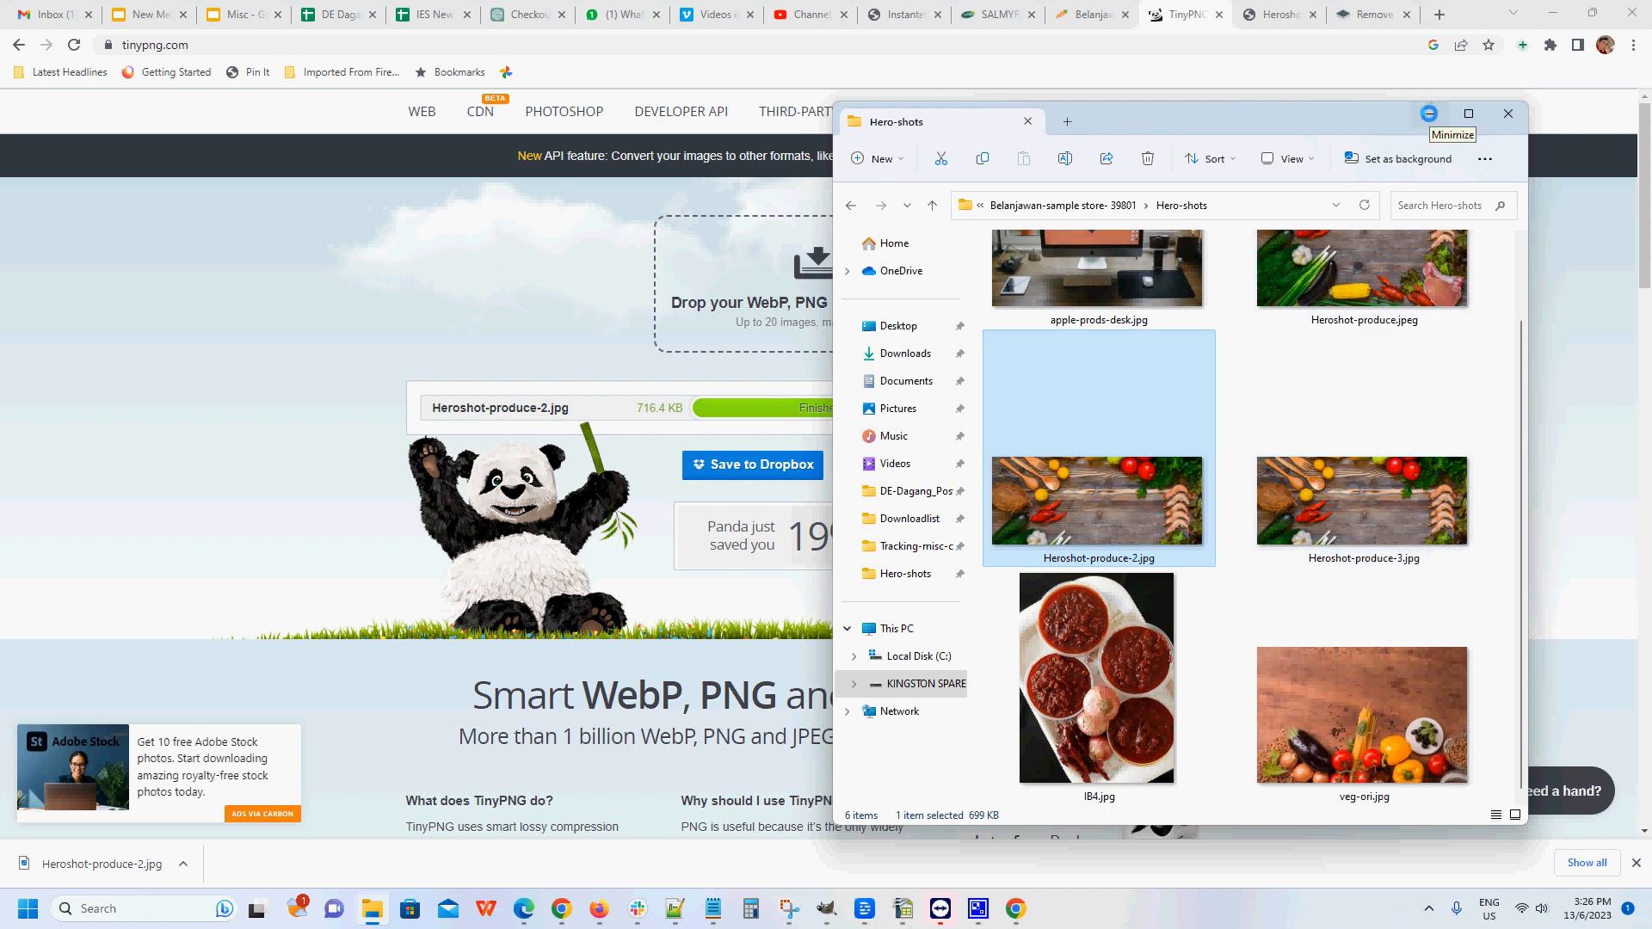
left_click(1429, 113)
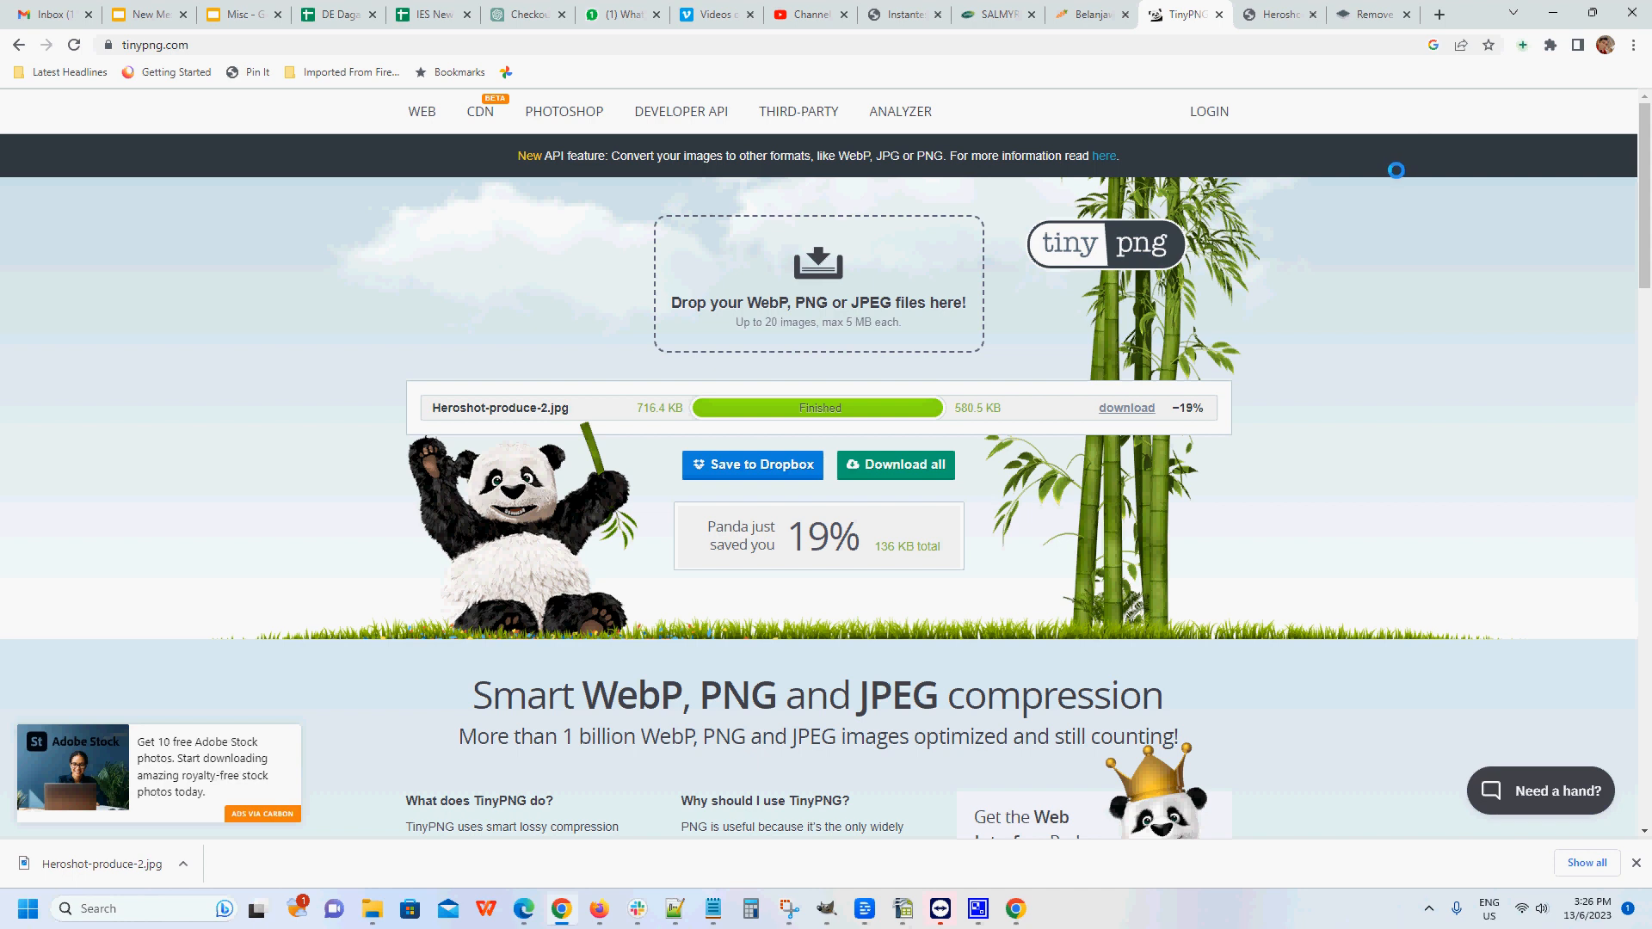
- Examine the banner and the backgrounds of the product photos on the Salmyra store's home page
left_click(995, 15)
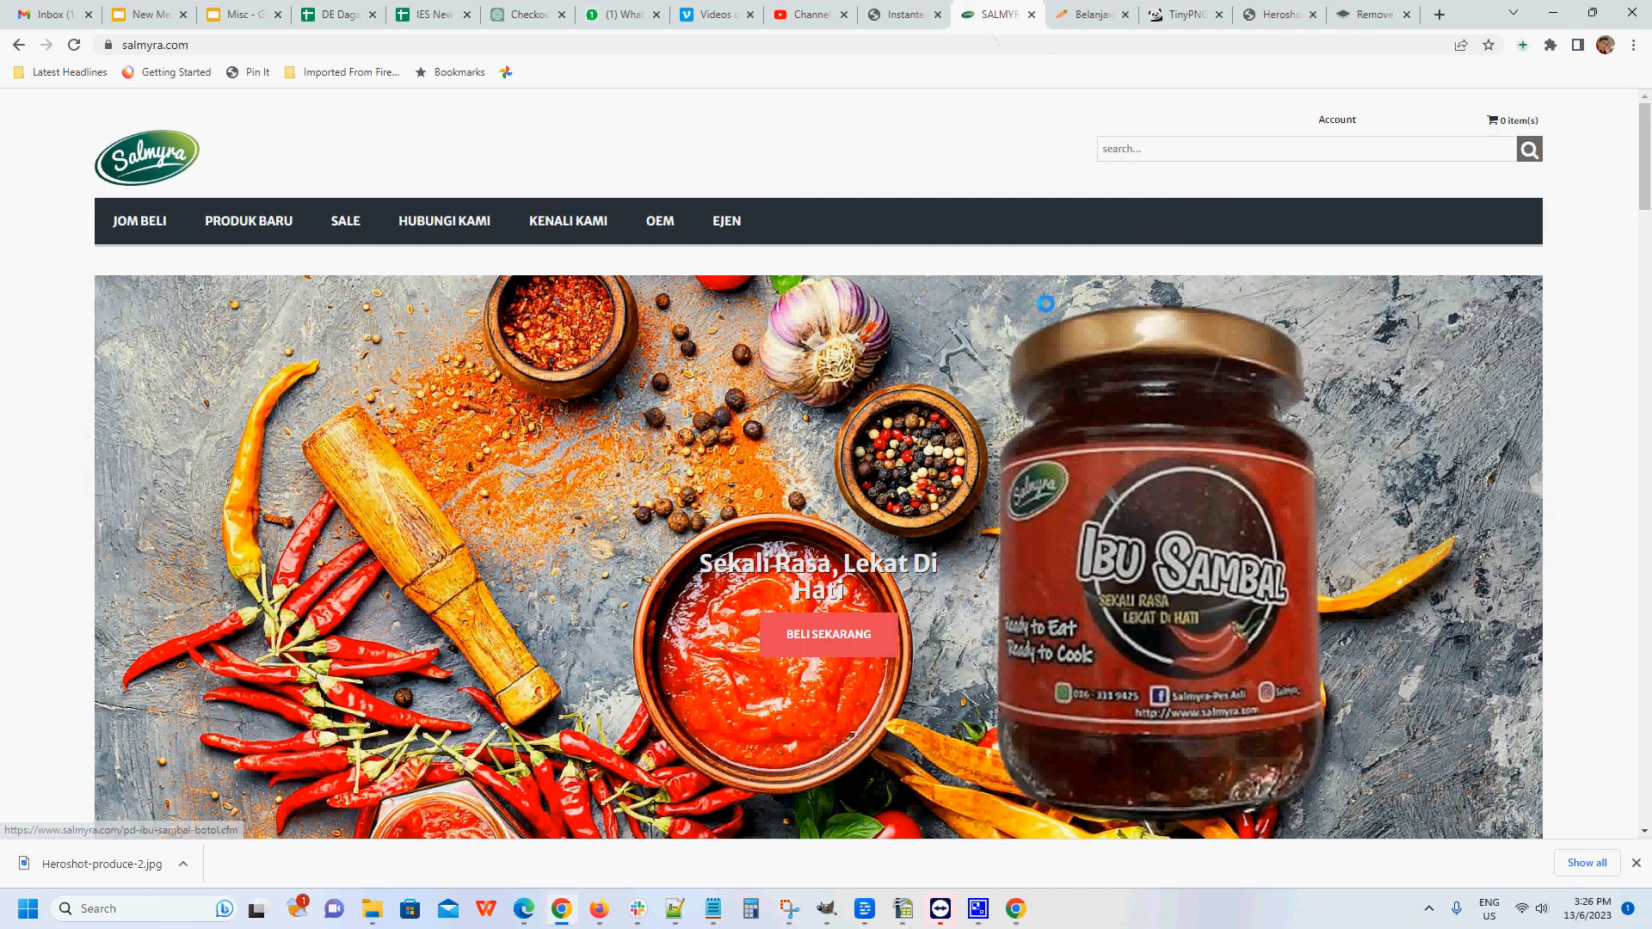
scroll(814, 383, "down", 8)
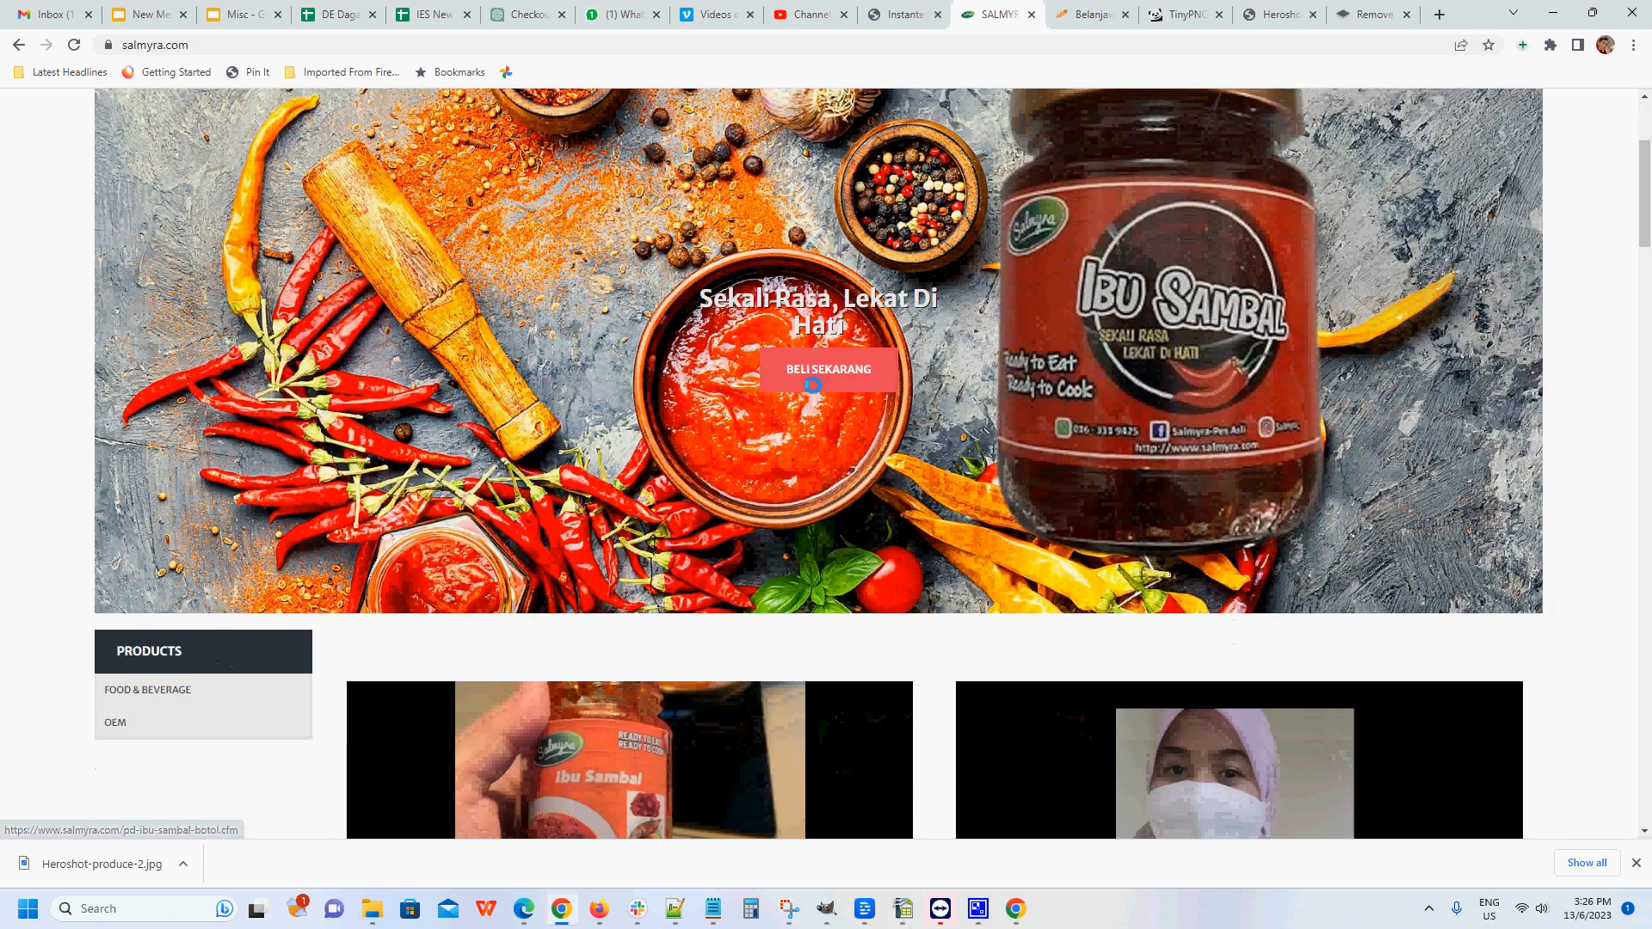
scroll(810, 387, "down", 5)
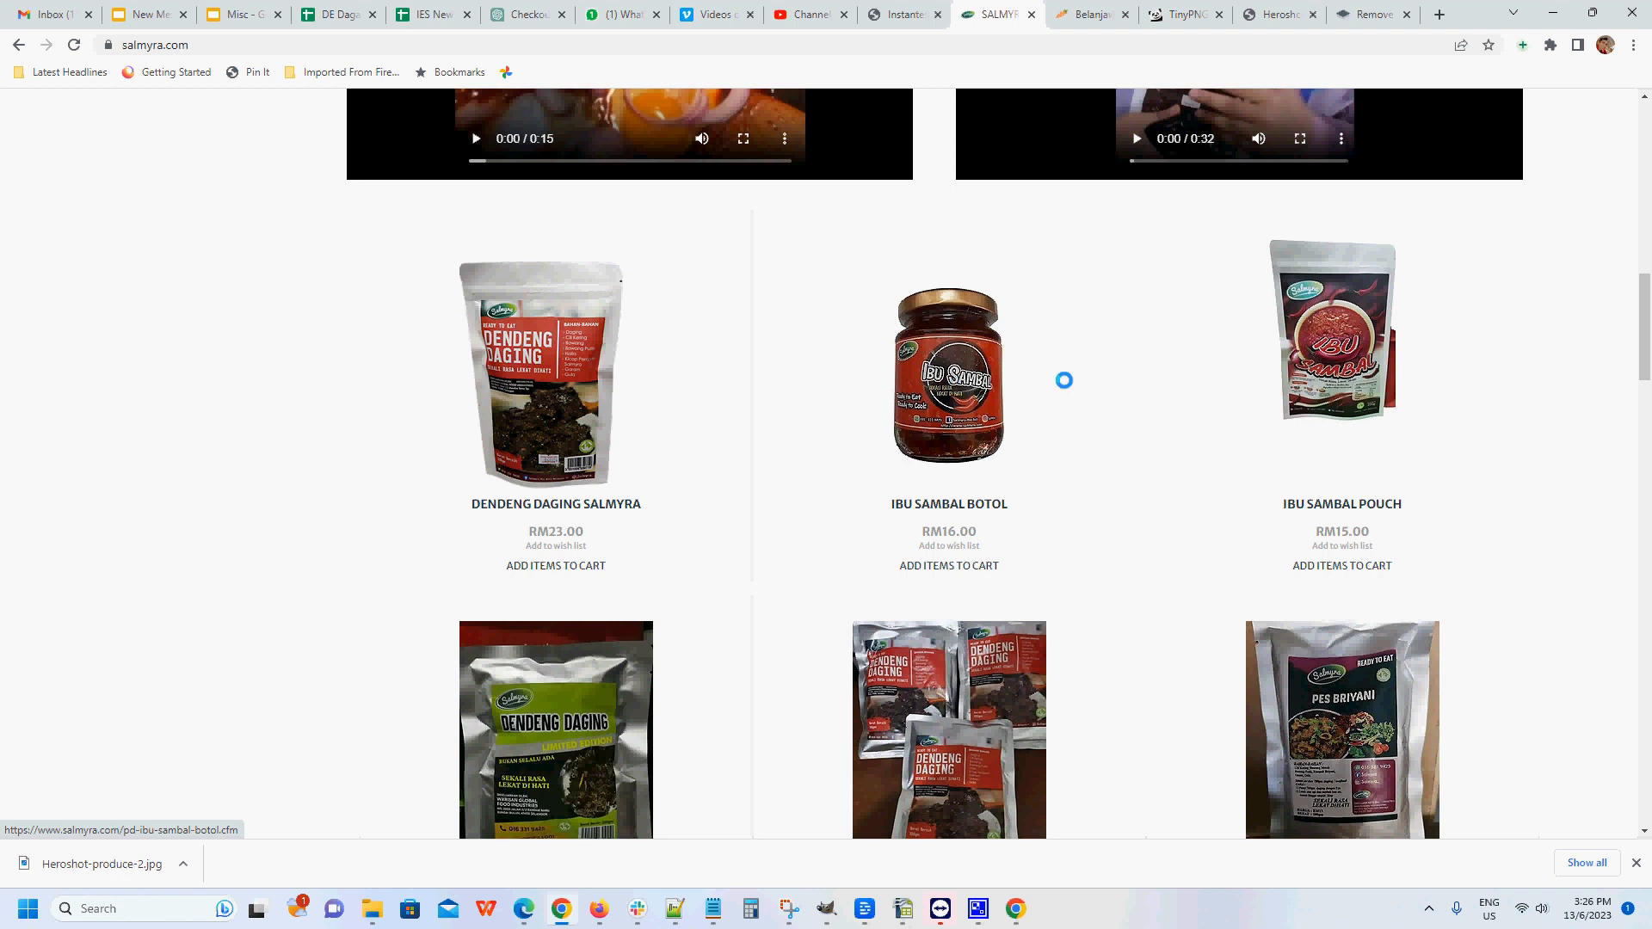
scroll(1100, 415, "down", 10)
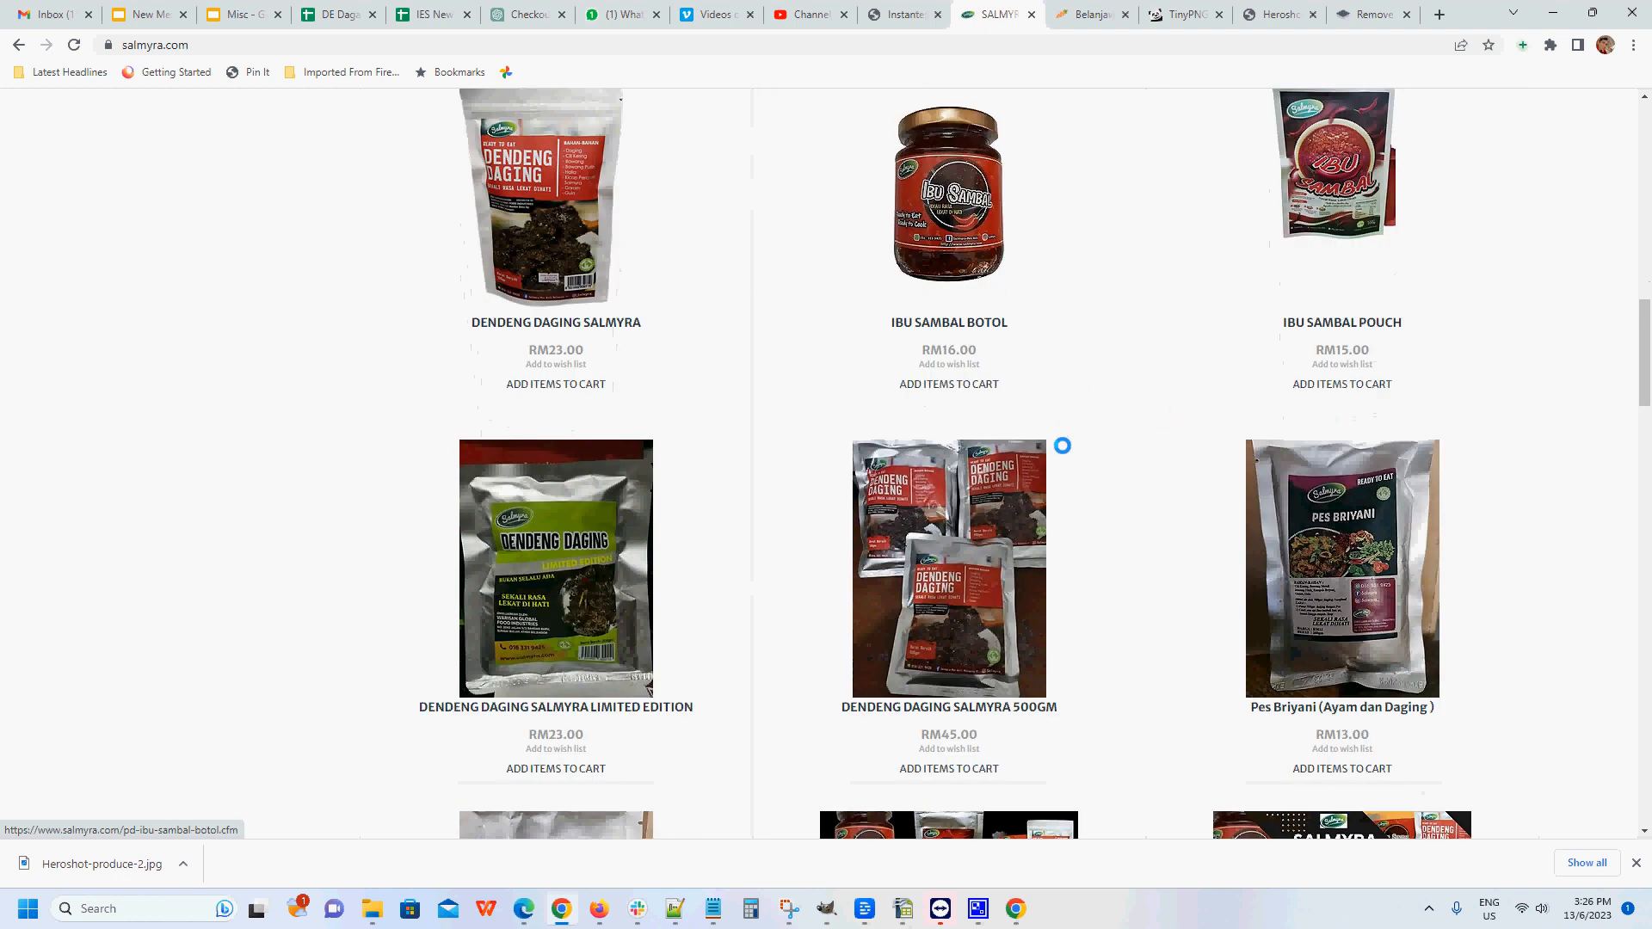
scroll(1062, 450, "down", 13)
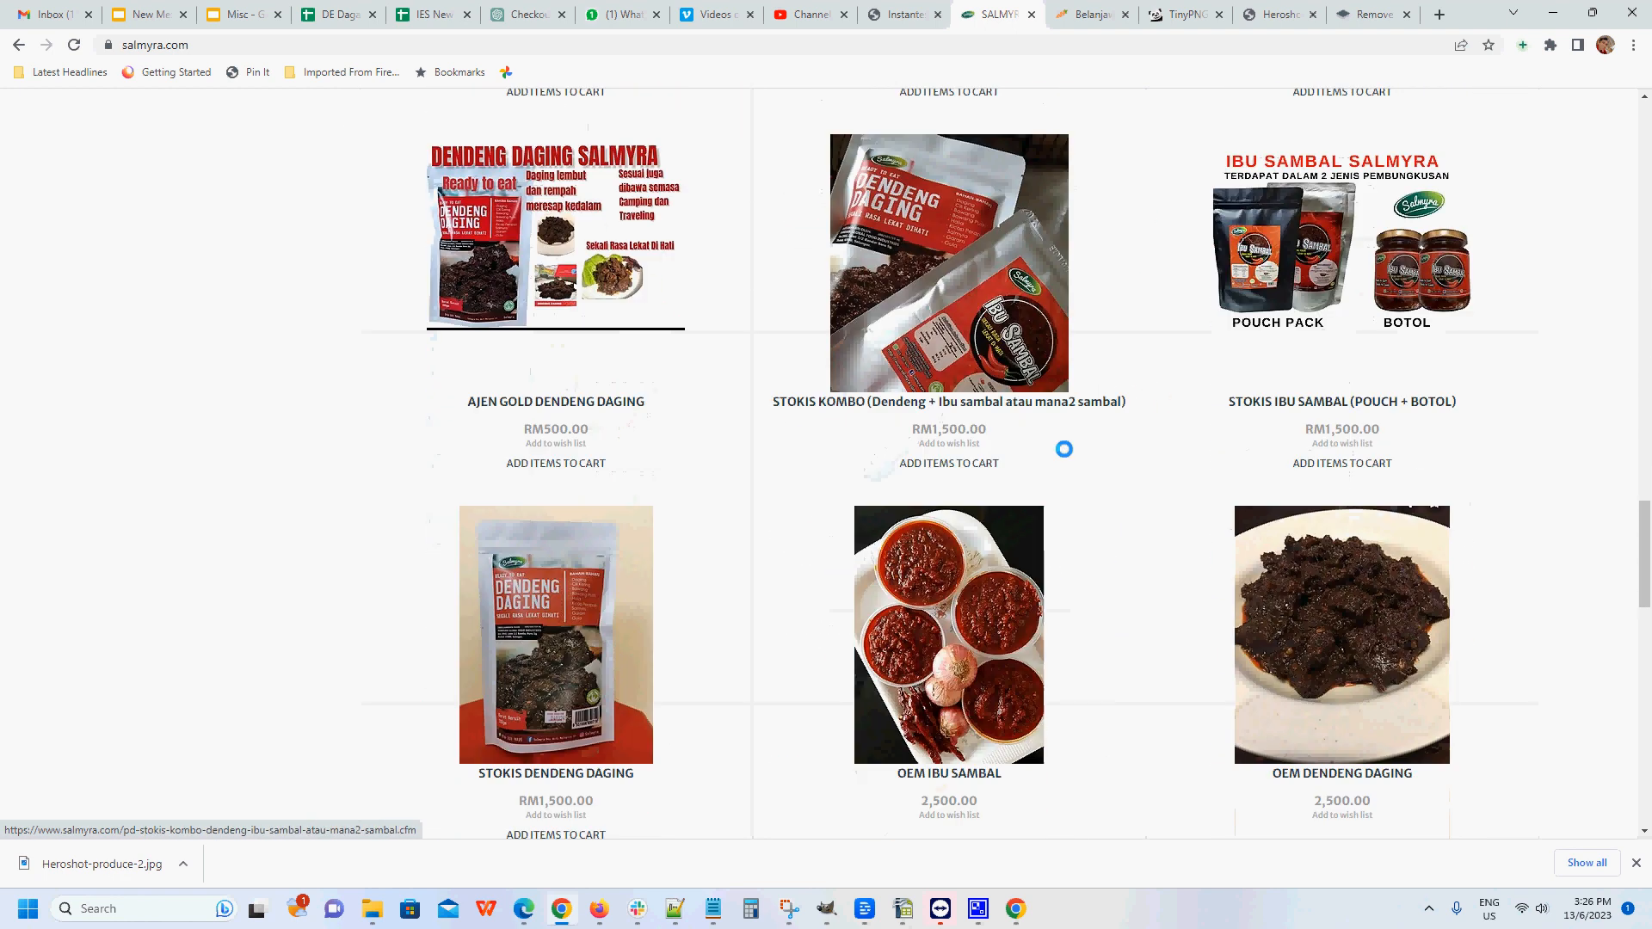
scroll(1065, 448, "up", 6)
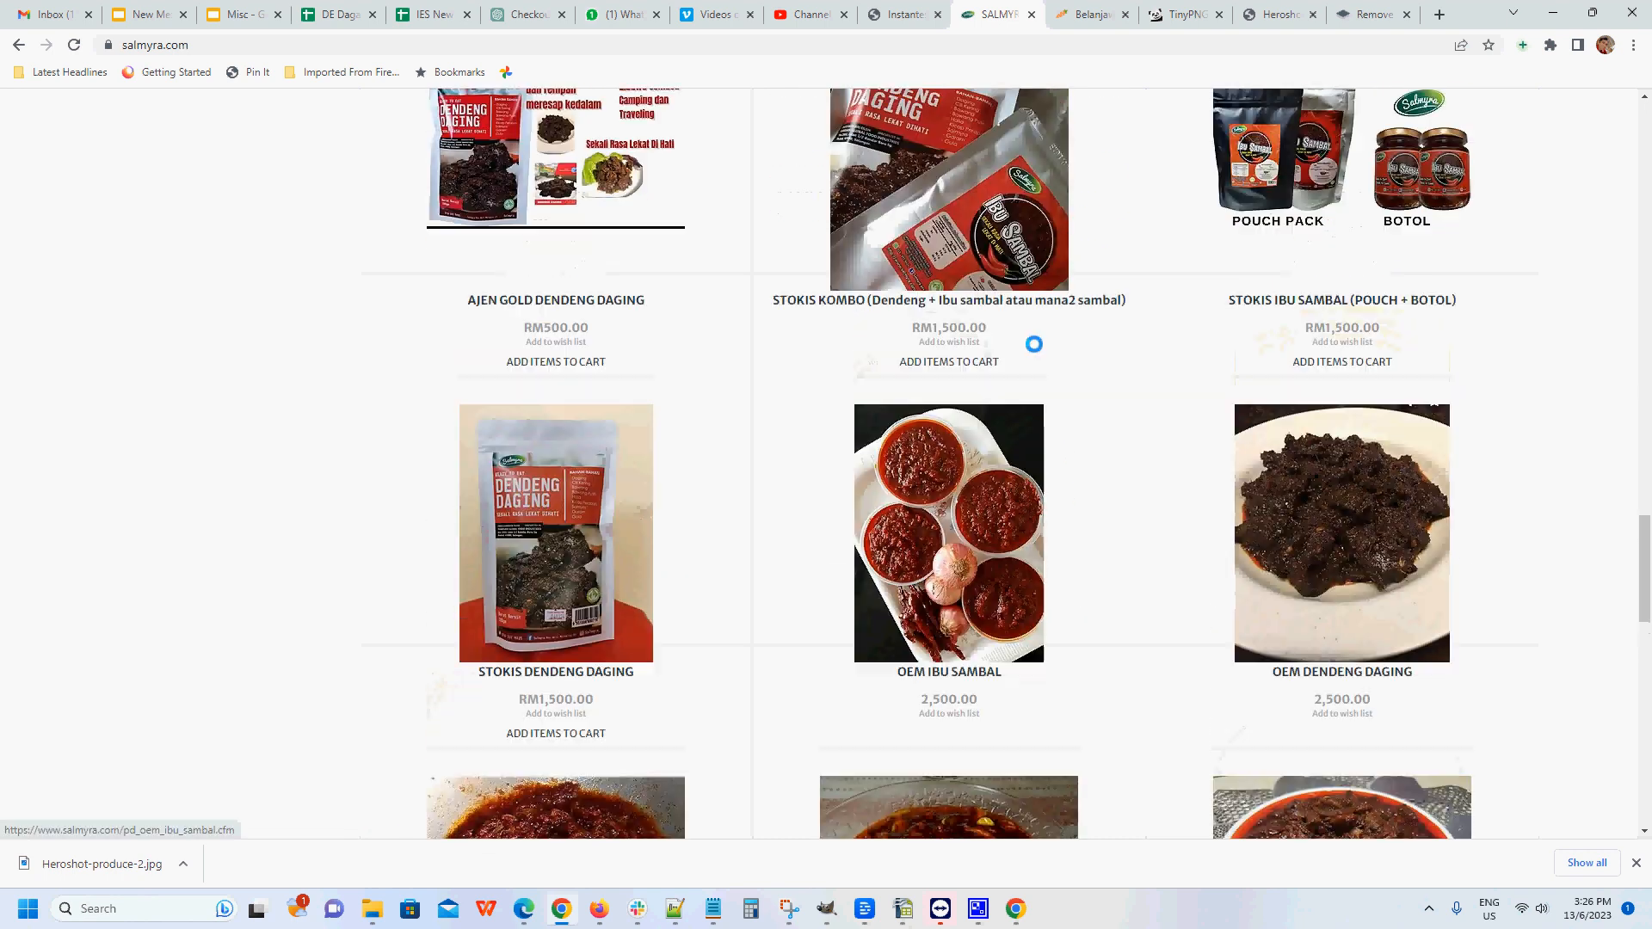
scroll(1067, 351, "down", 3)
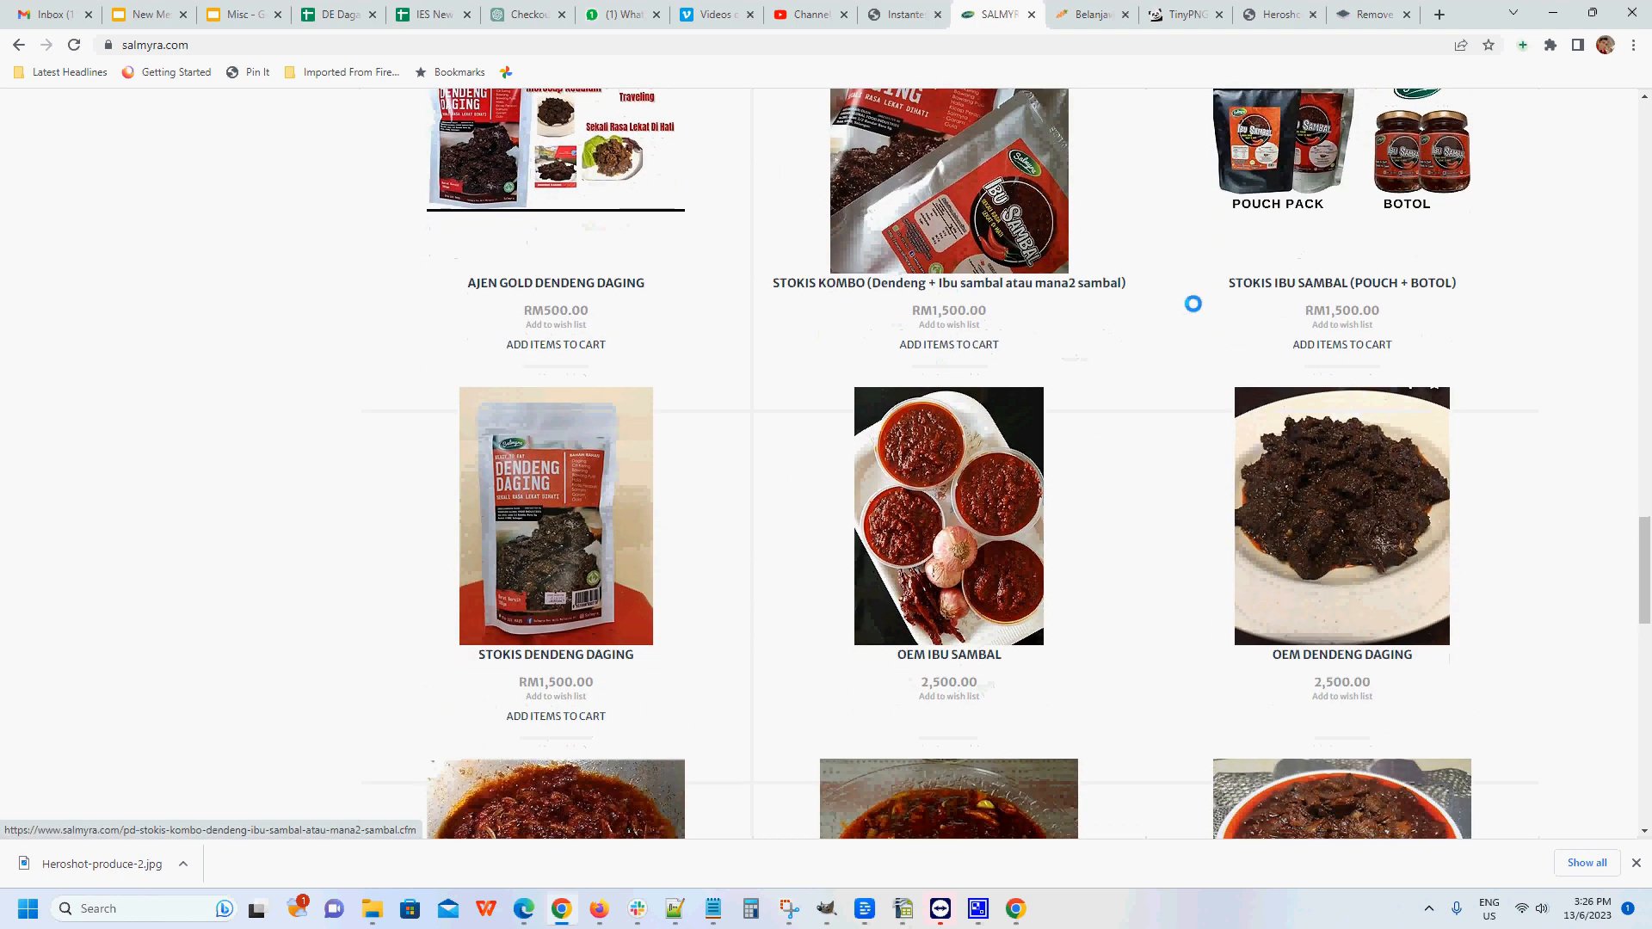
scroll(1196, 370, "down", 1)
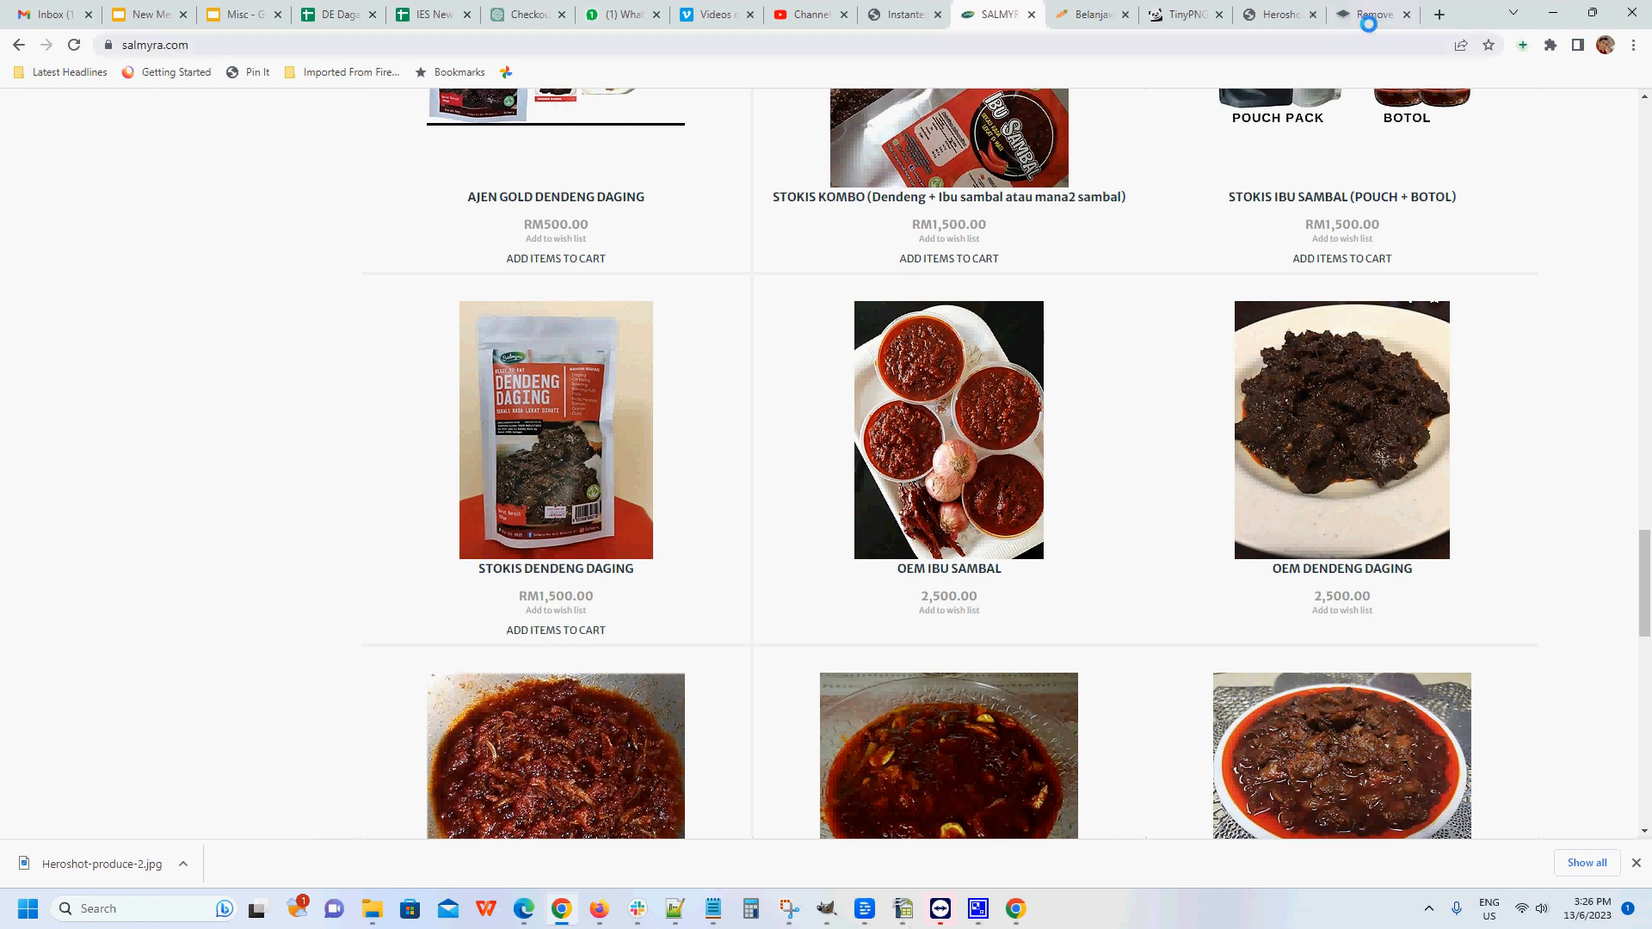
- Remove the background of IB4.jpg from the Hero-shots folder with remove.bg
left_click(1368, 15)
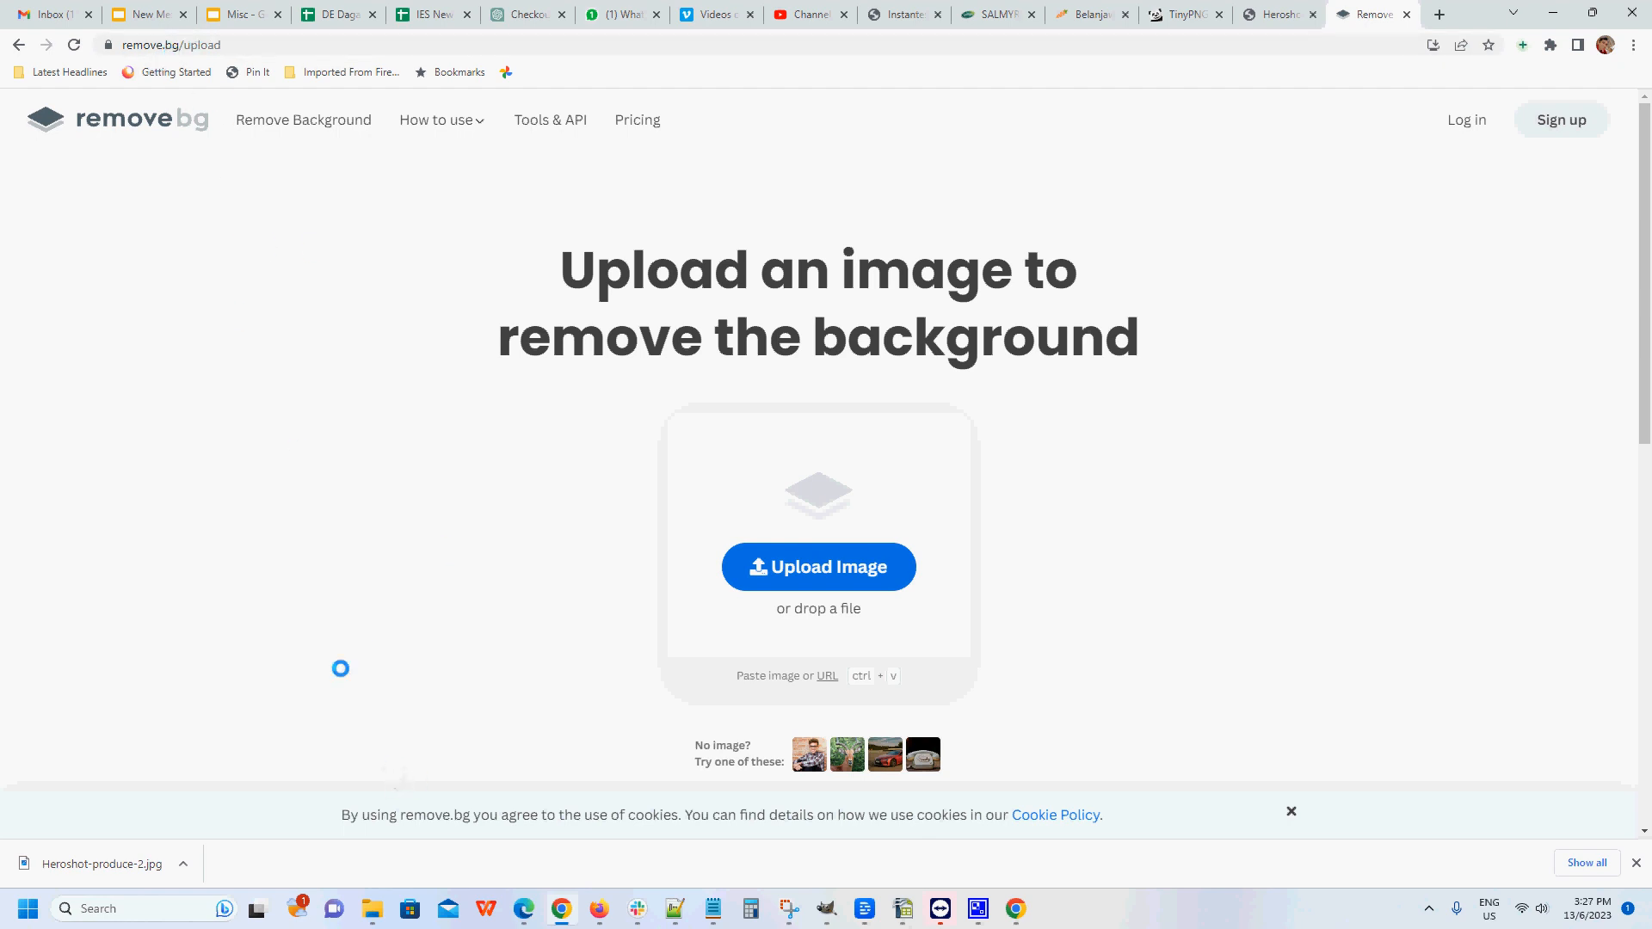
left_click(1637, 863)
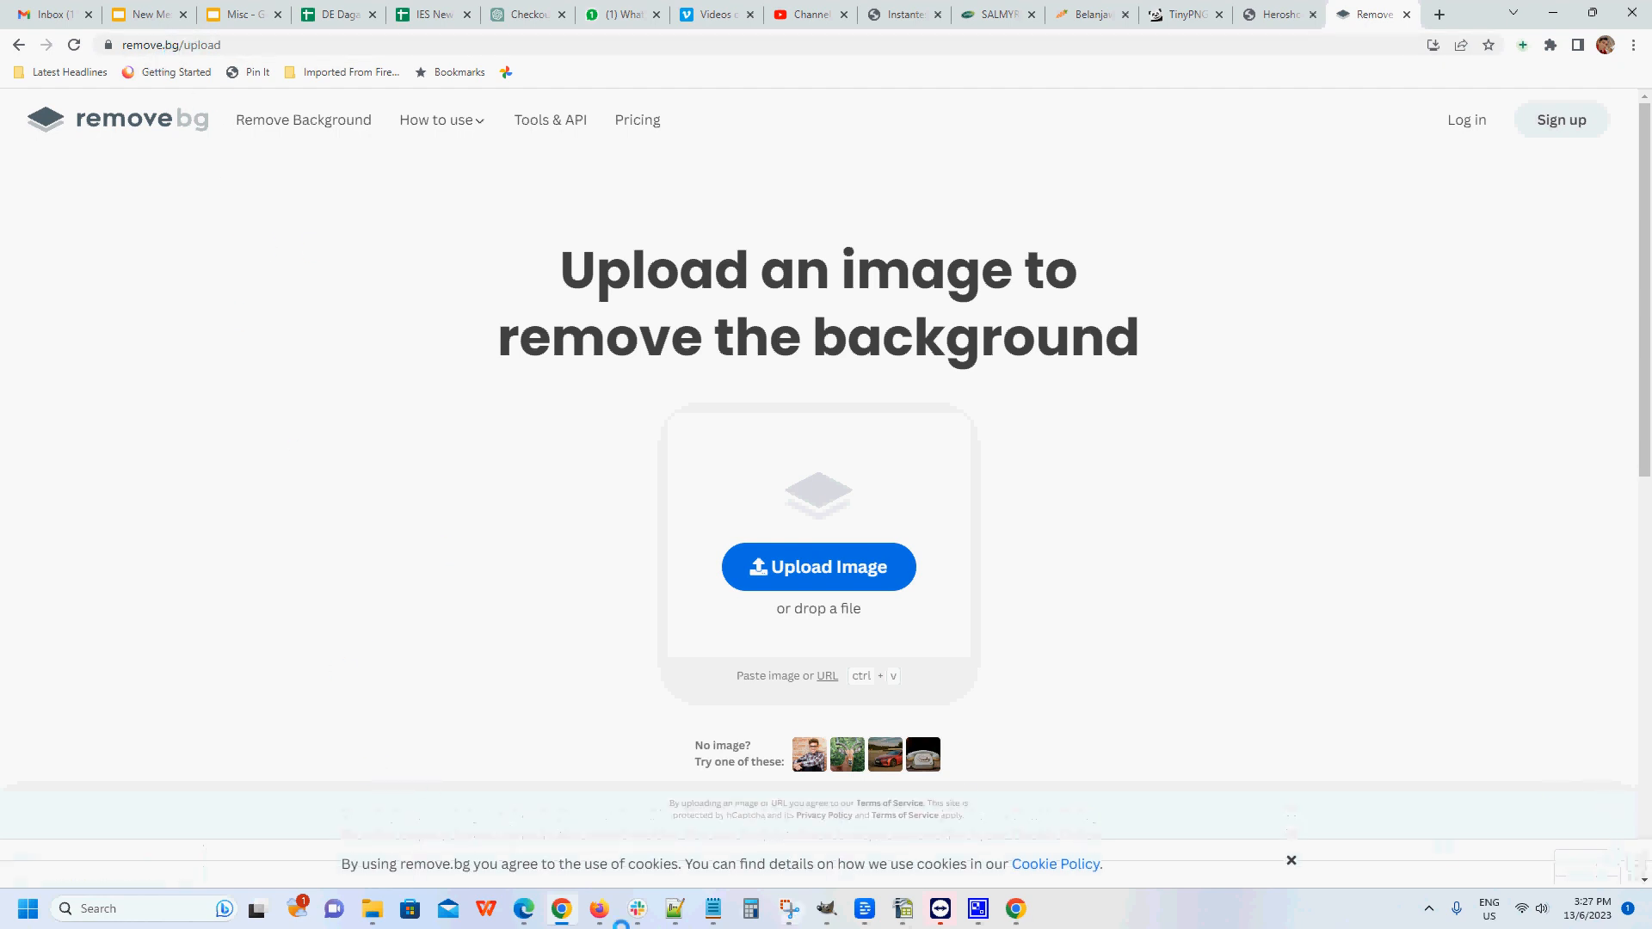
left_click(383, 907)
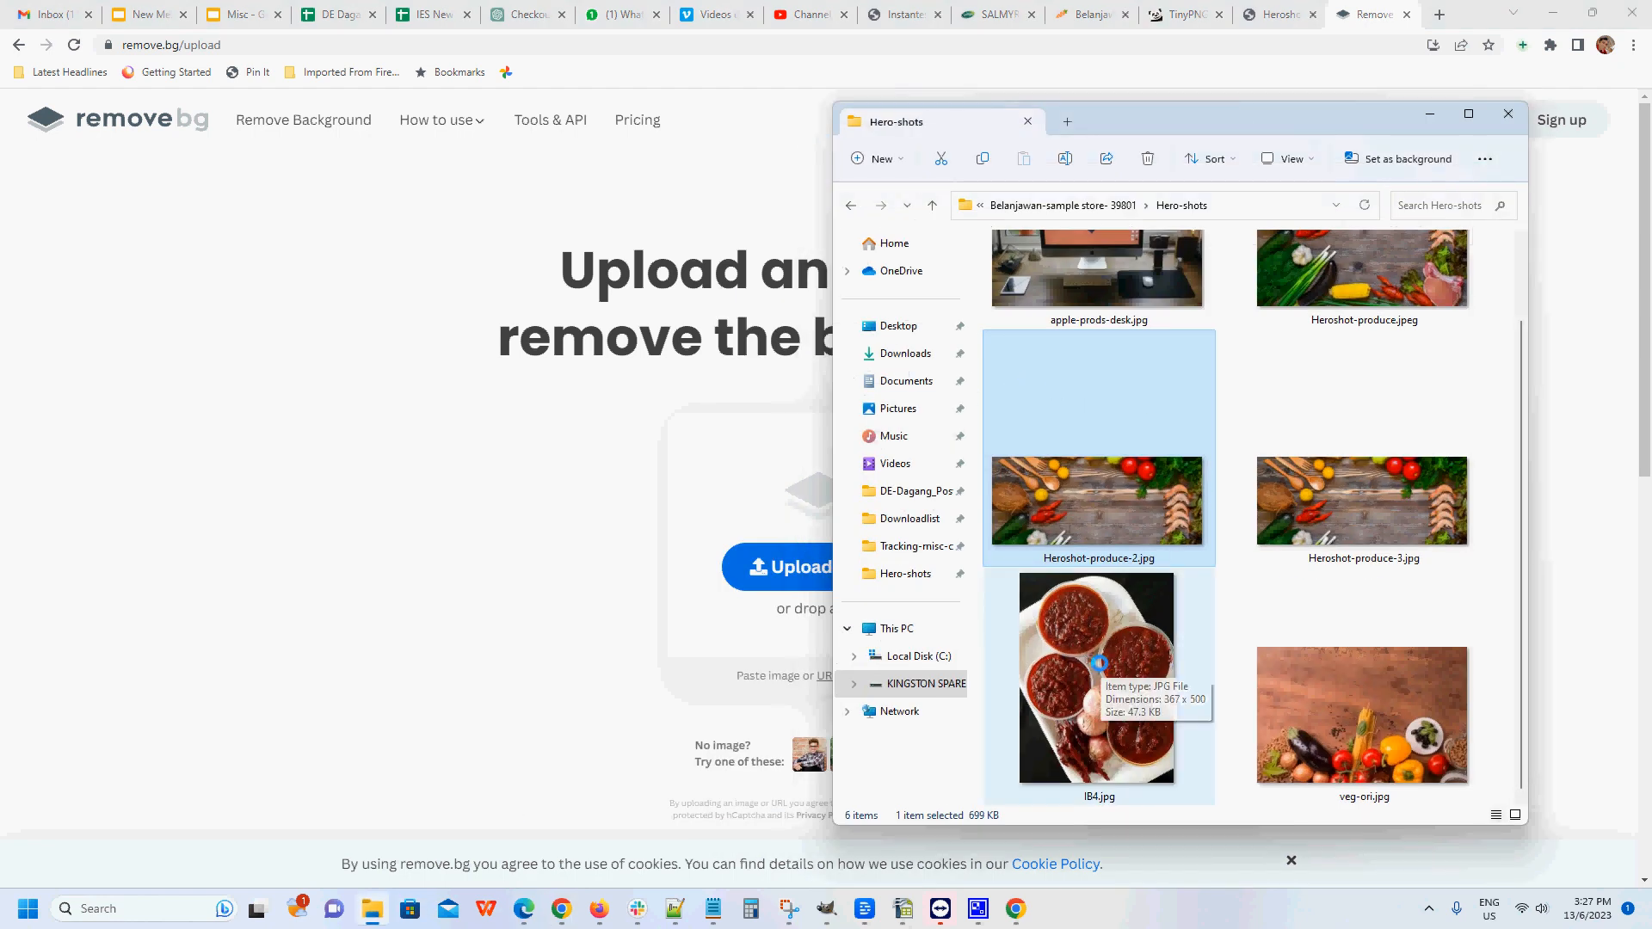
left_click_drag(1120, 134, 1257, 117)
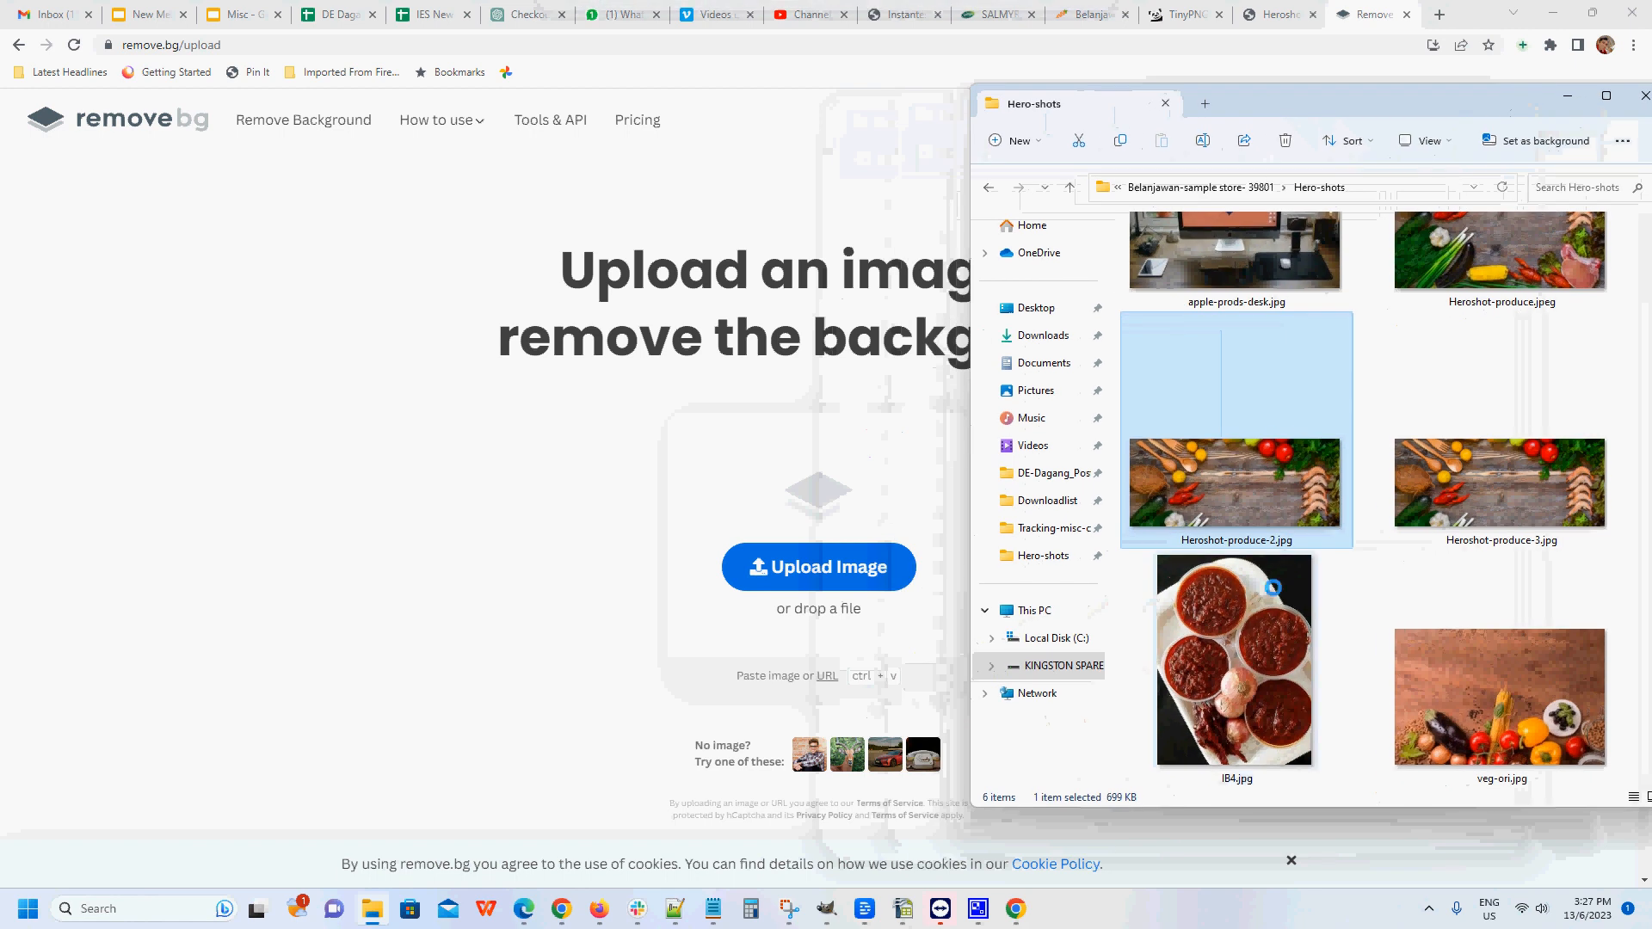
left_click_drag(1214, 638, 833, 568)
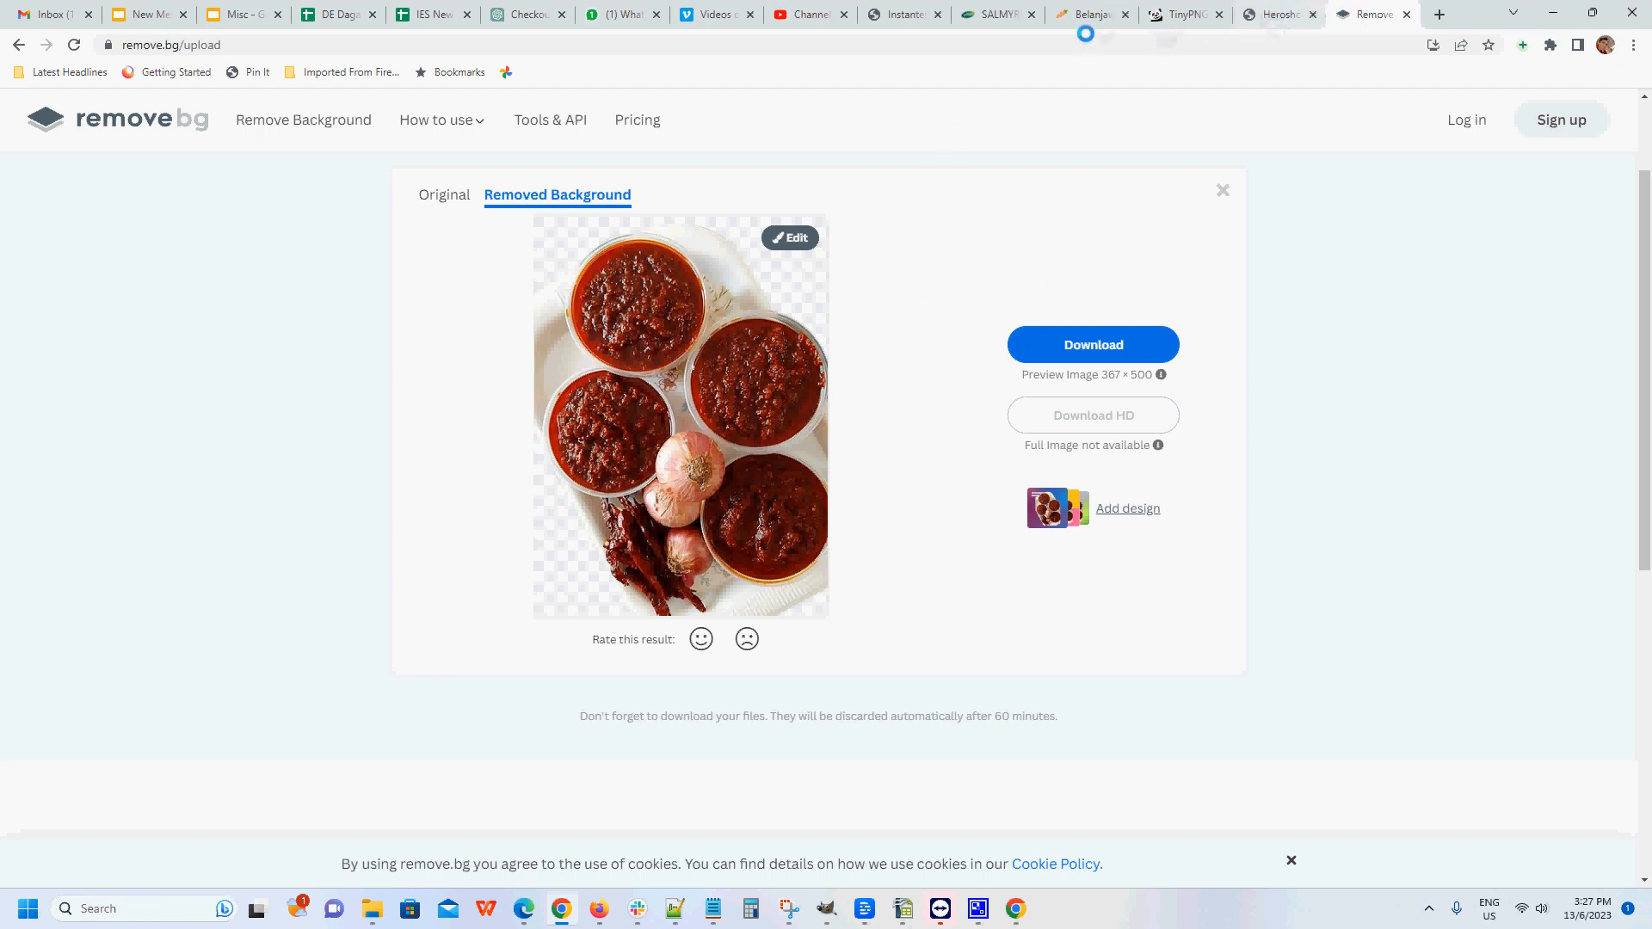
- Return to the Salmyra store and compare its product photos with and without plain backgrounds
left_click(1000, 16)
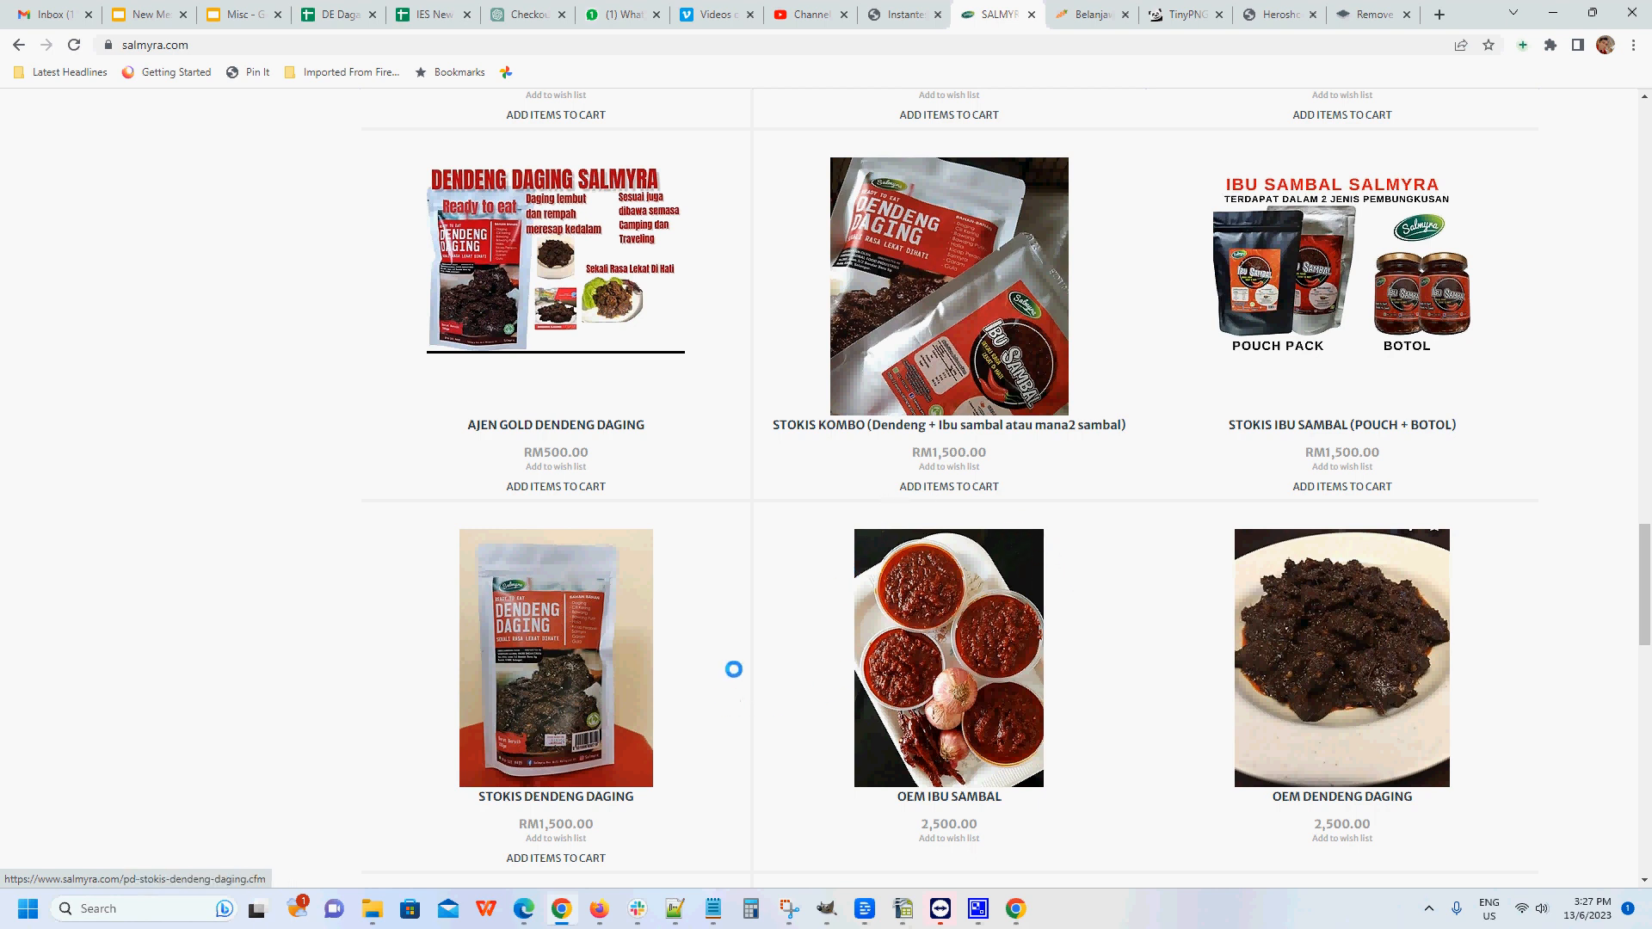
scroll(1020, 469, "up", 10)
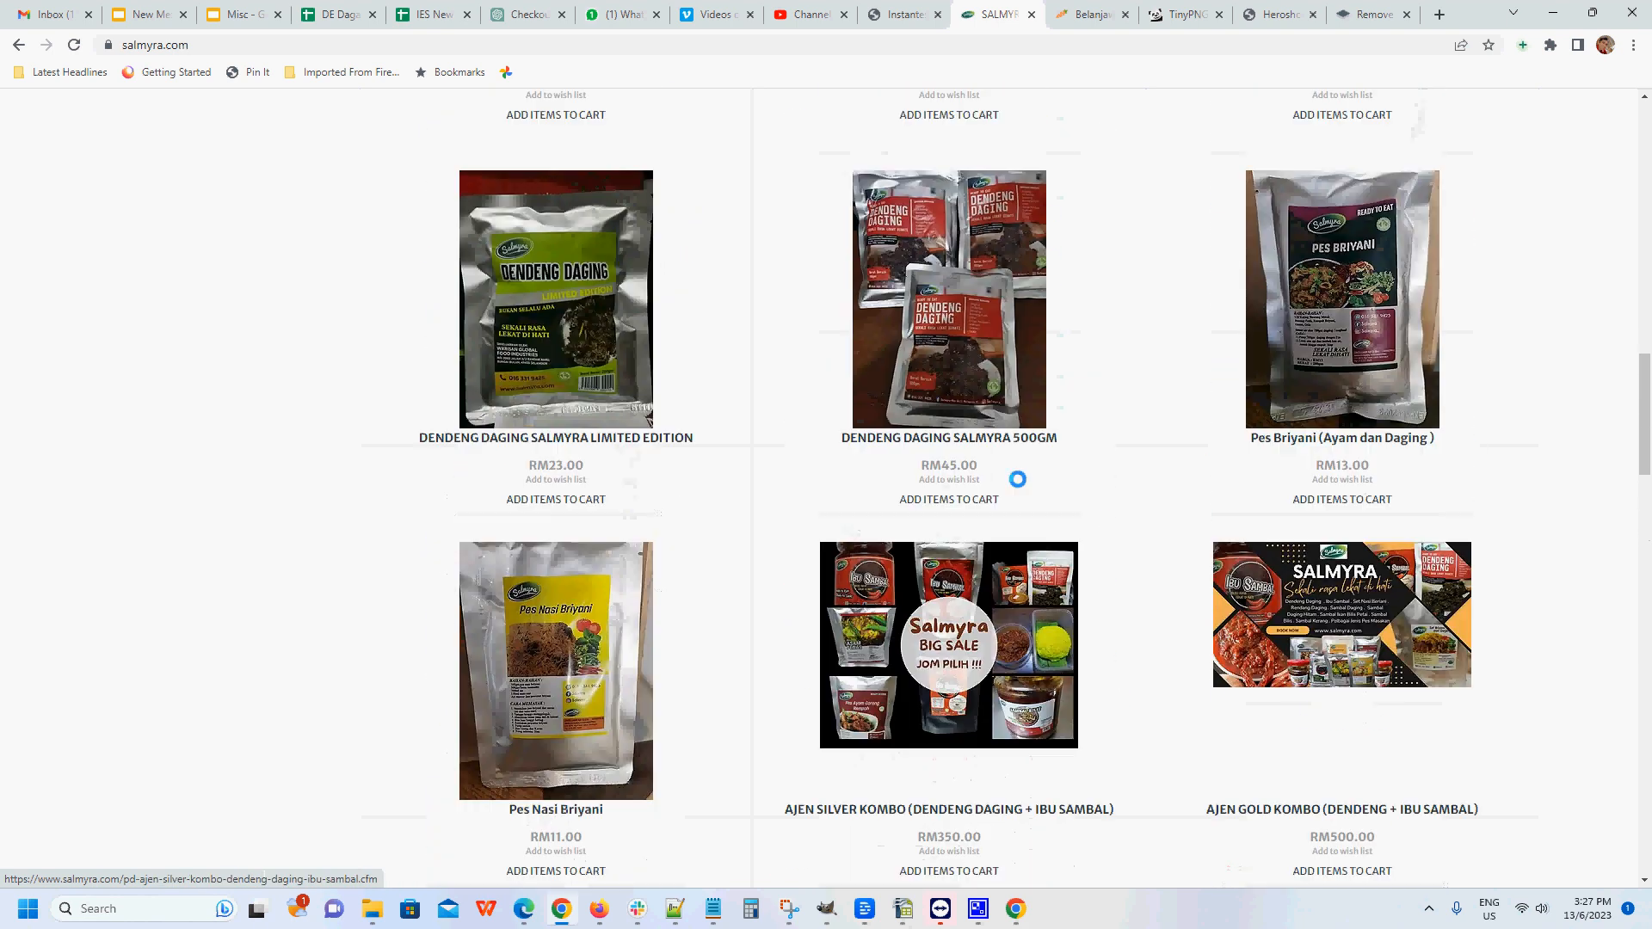
scroll(1017, 479, "up", 5)
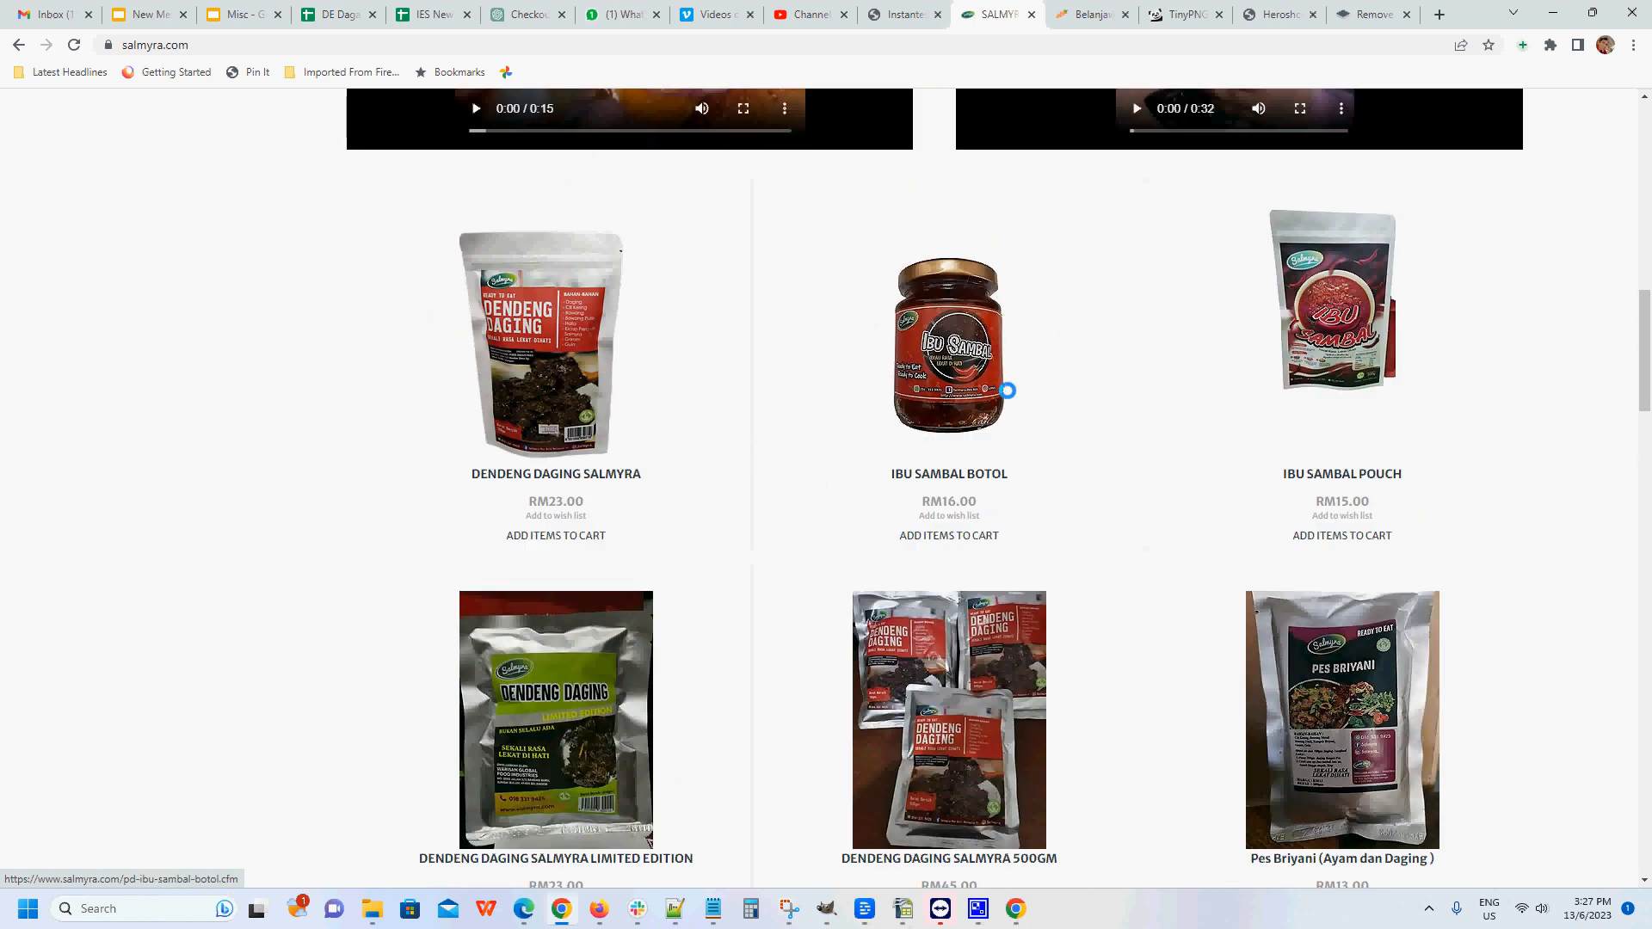